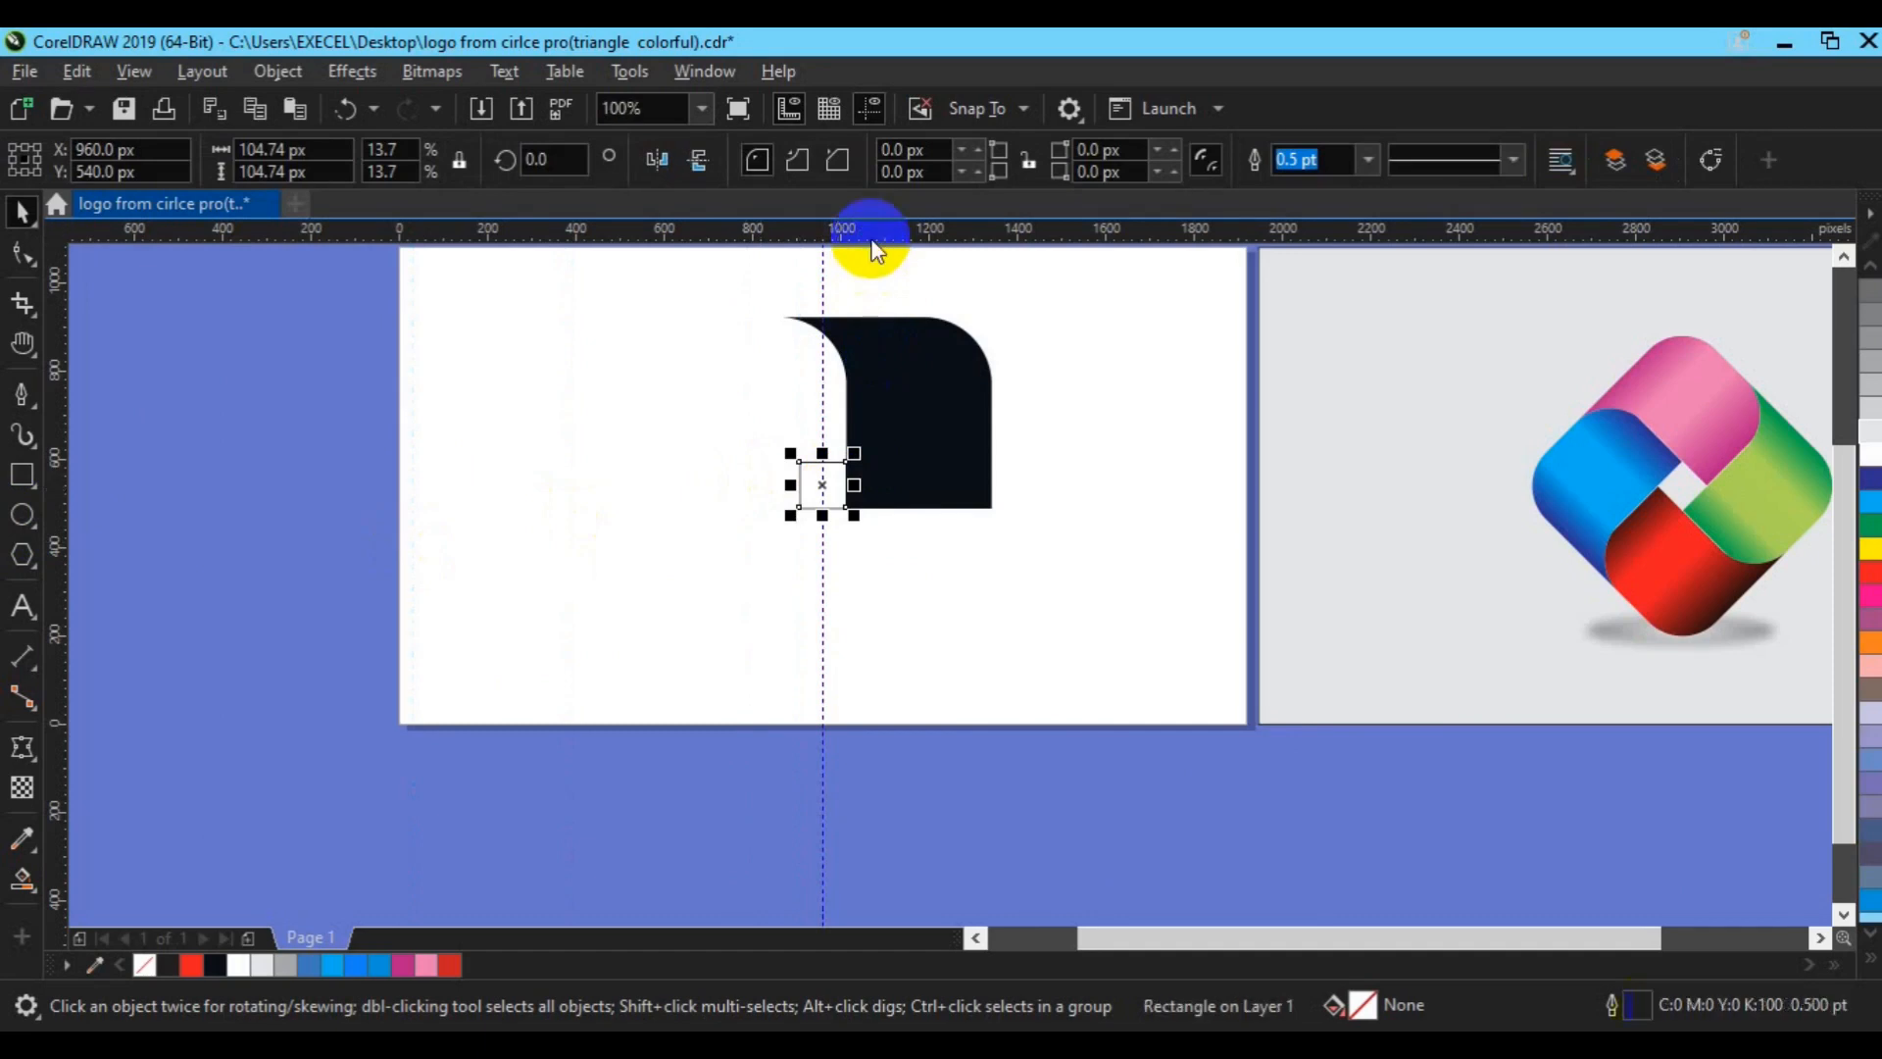
Add a horizontal guideline through the small square's centre and move the curved shape's rotation centre to the guideline intersection
left_click_drag(869, 235, 862, 485)
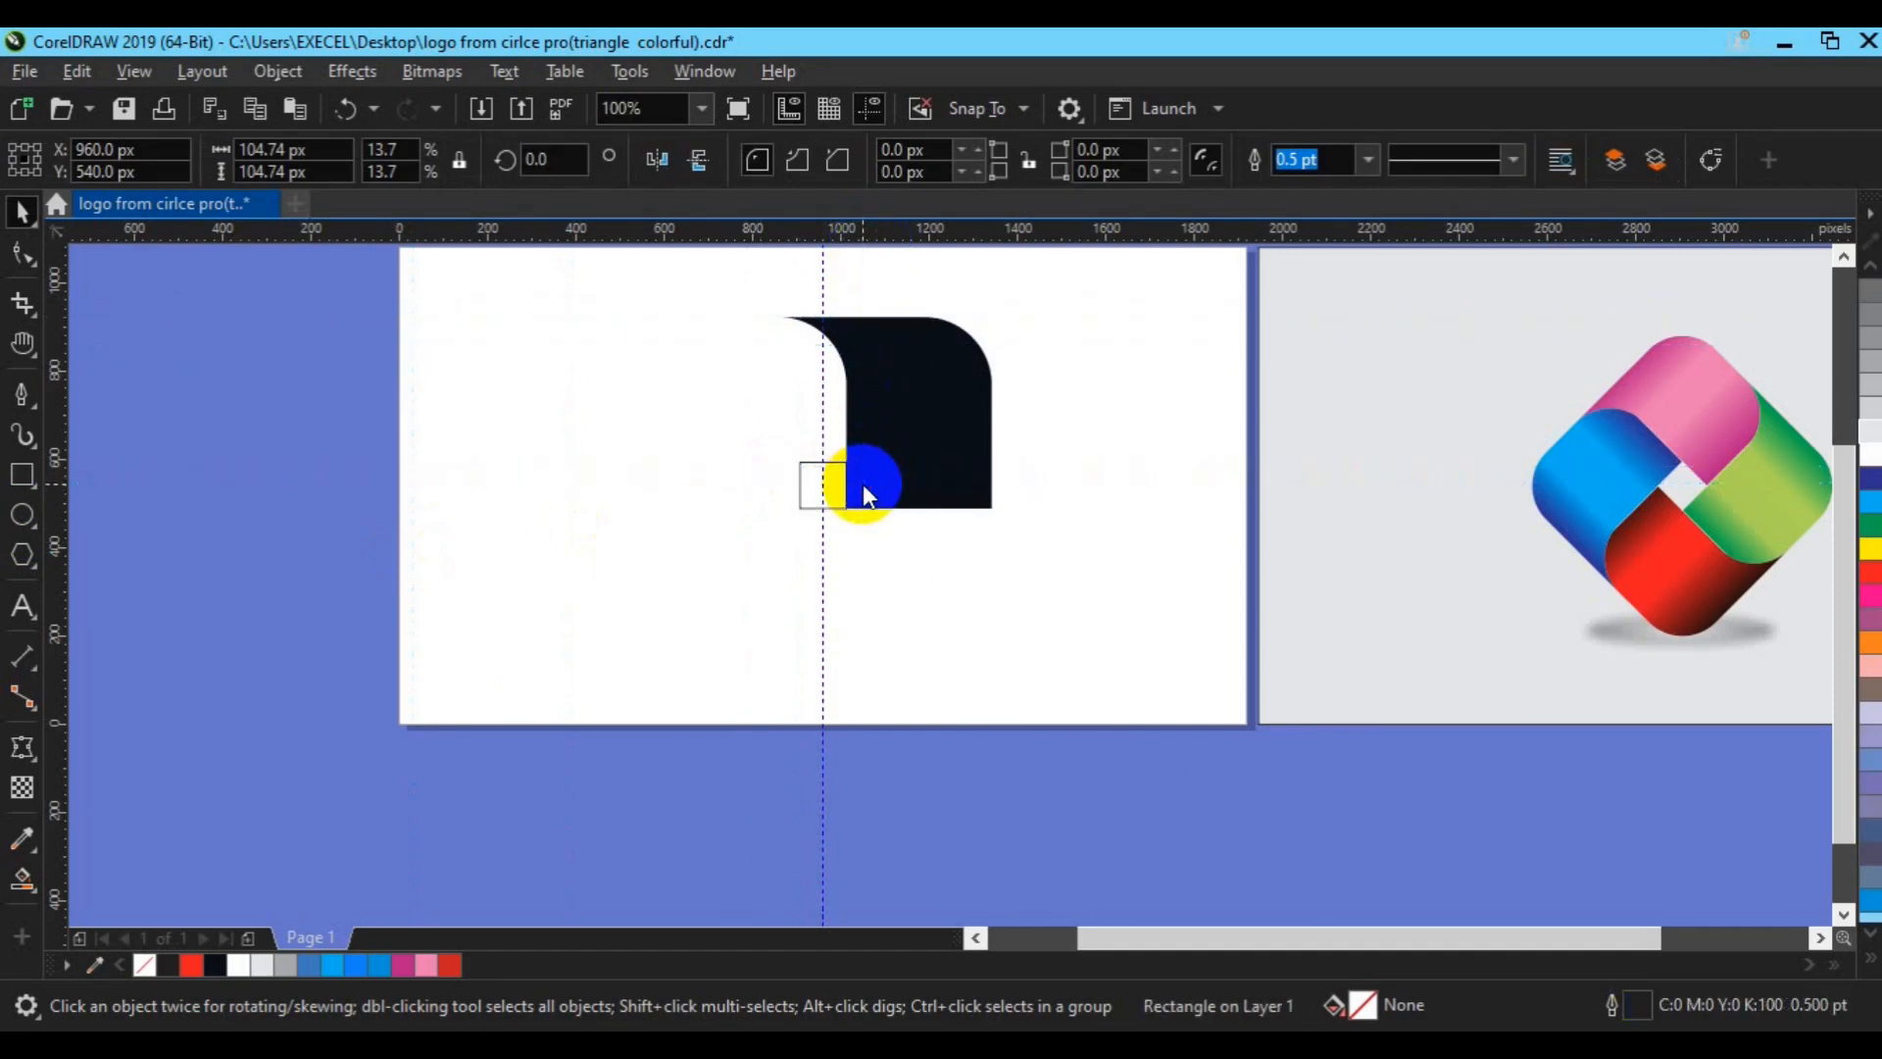
left_click(933, 390)
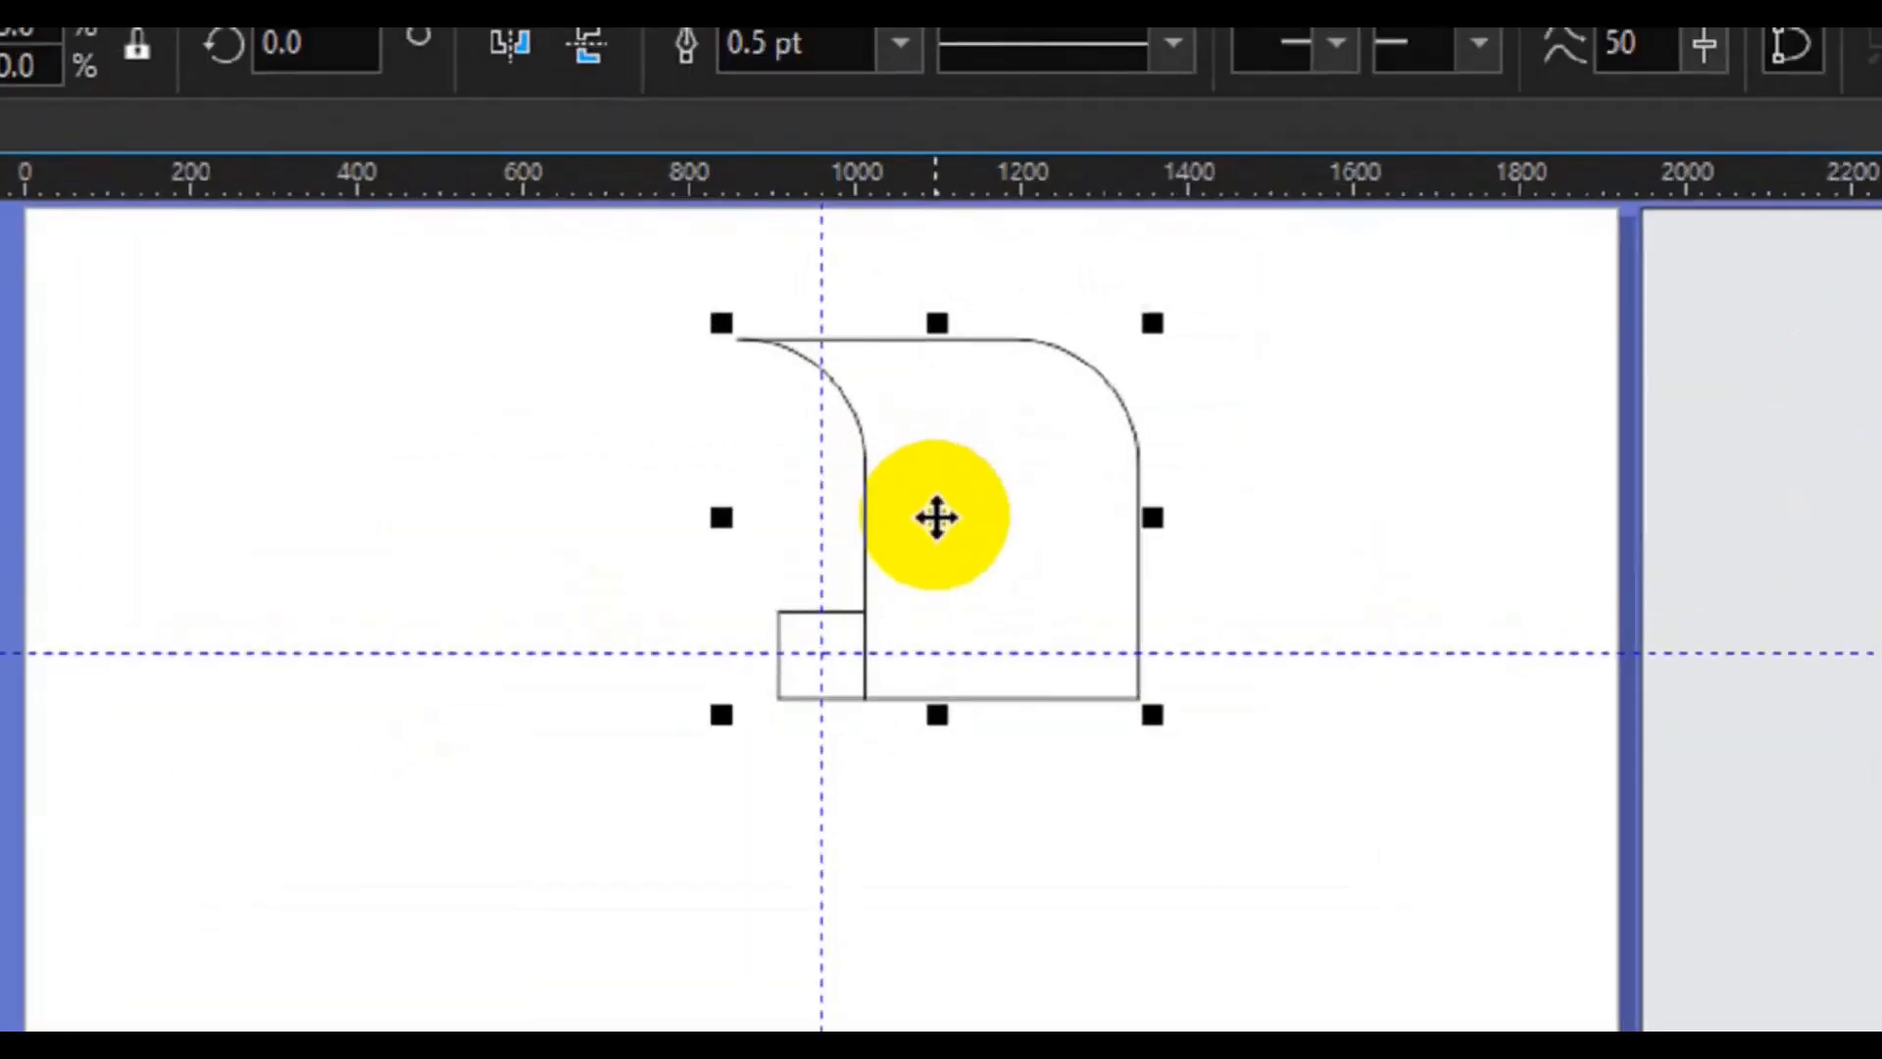
left_click(884, 411)
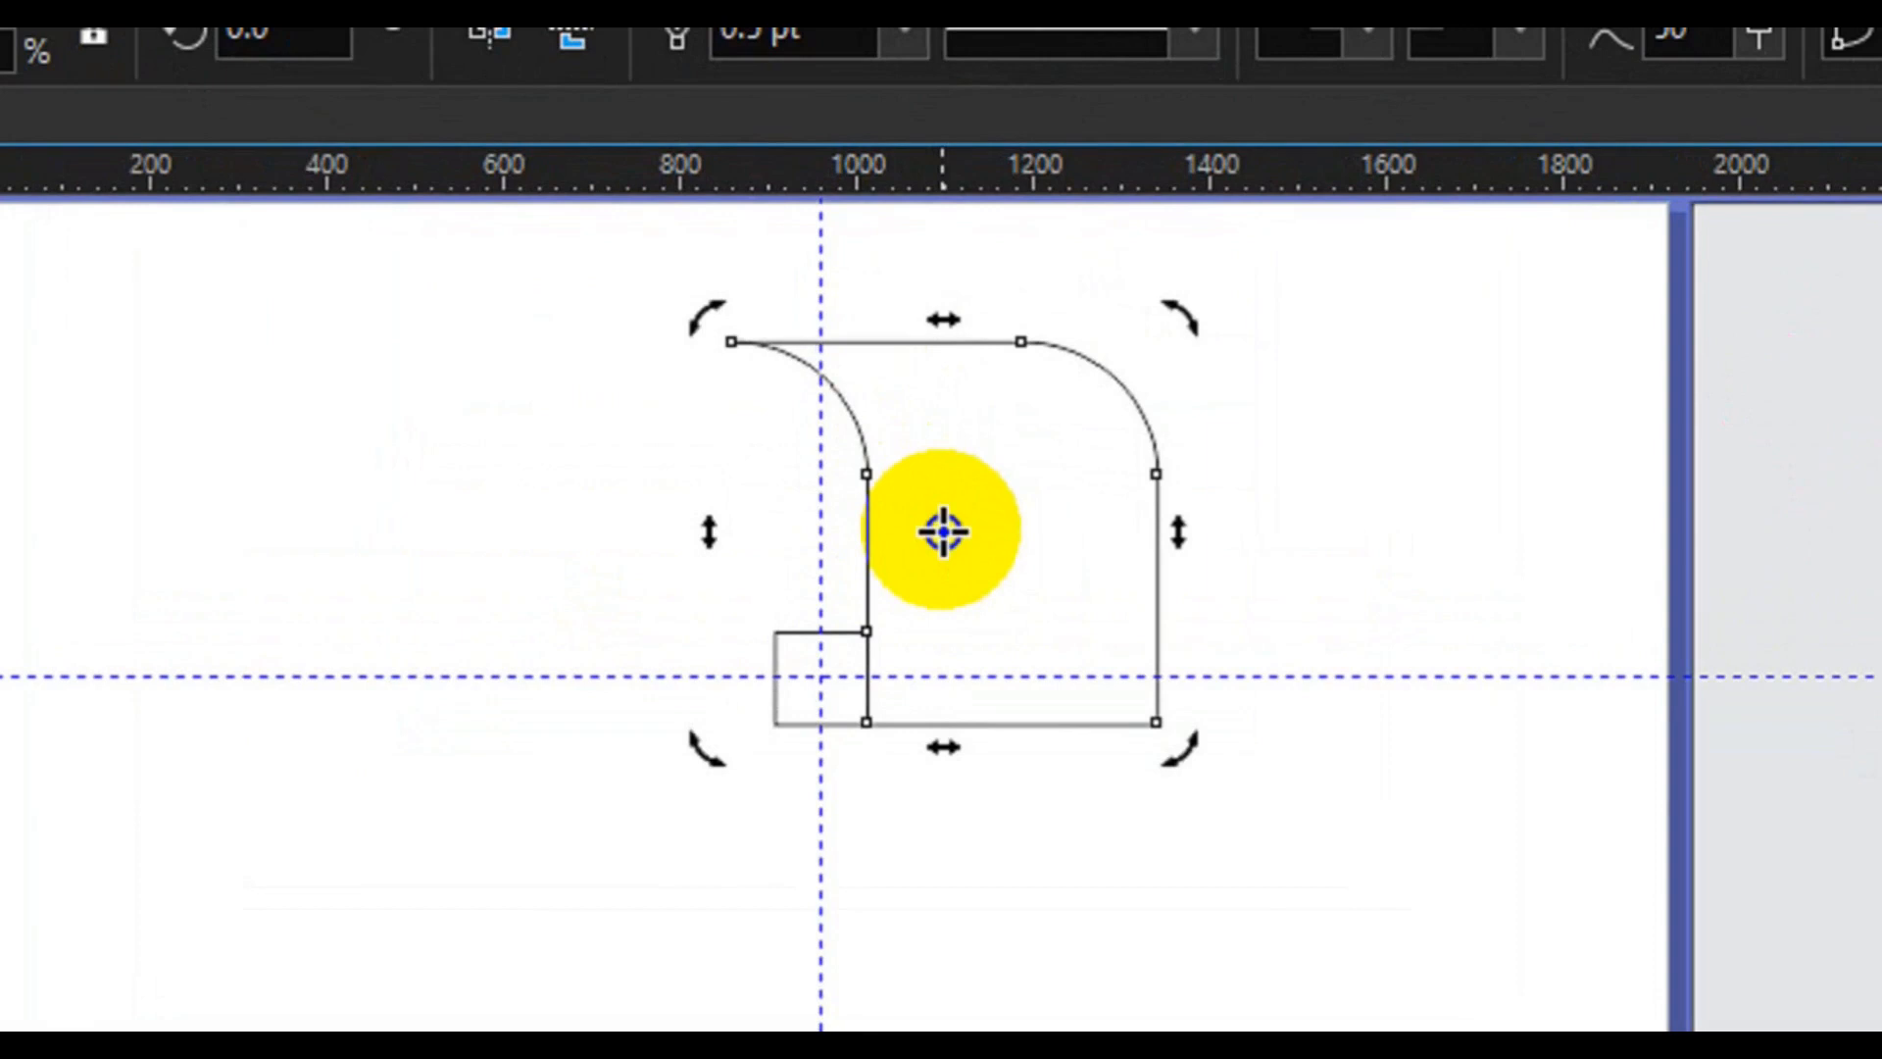
left_click_drag(943, 532, 820, 691)
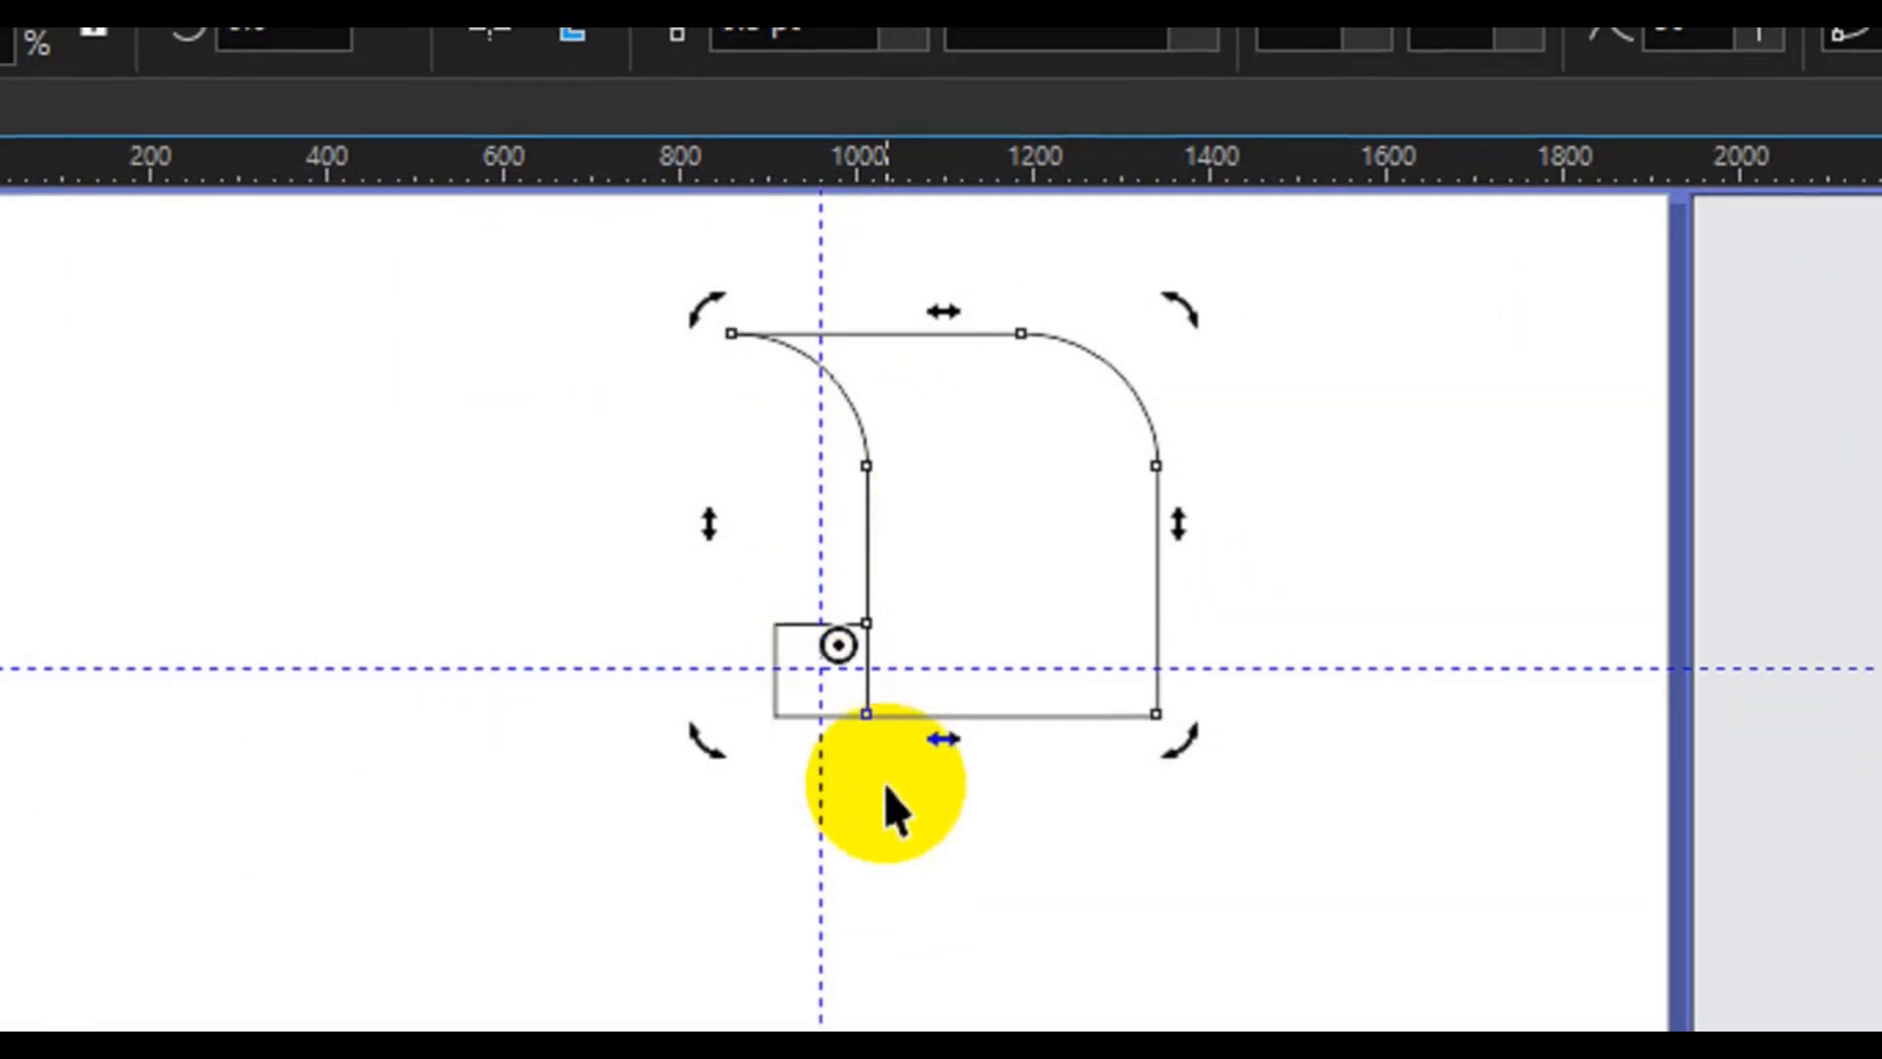
left_click(883, 792)
left_click(946, 534)
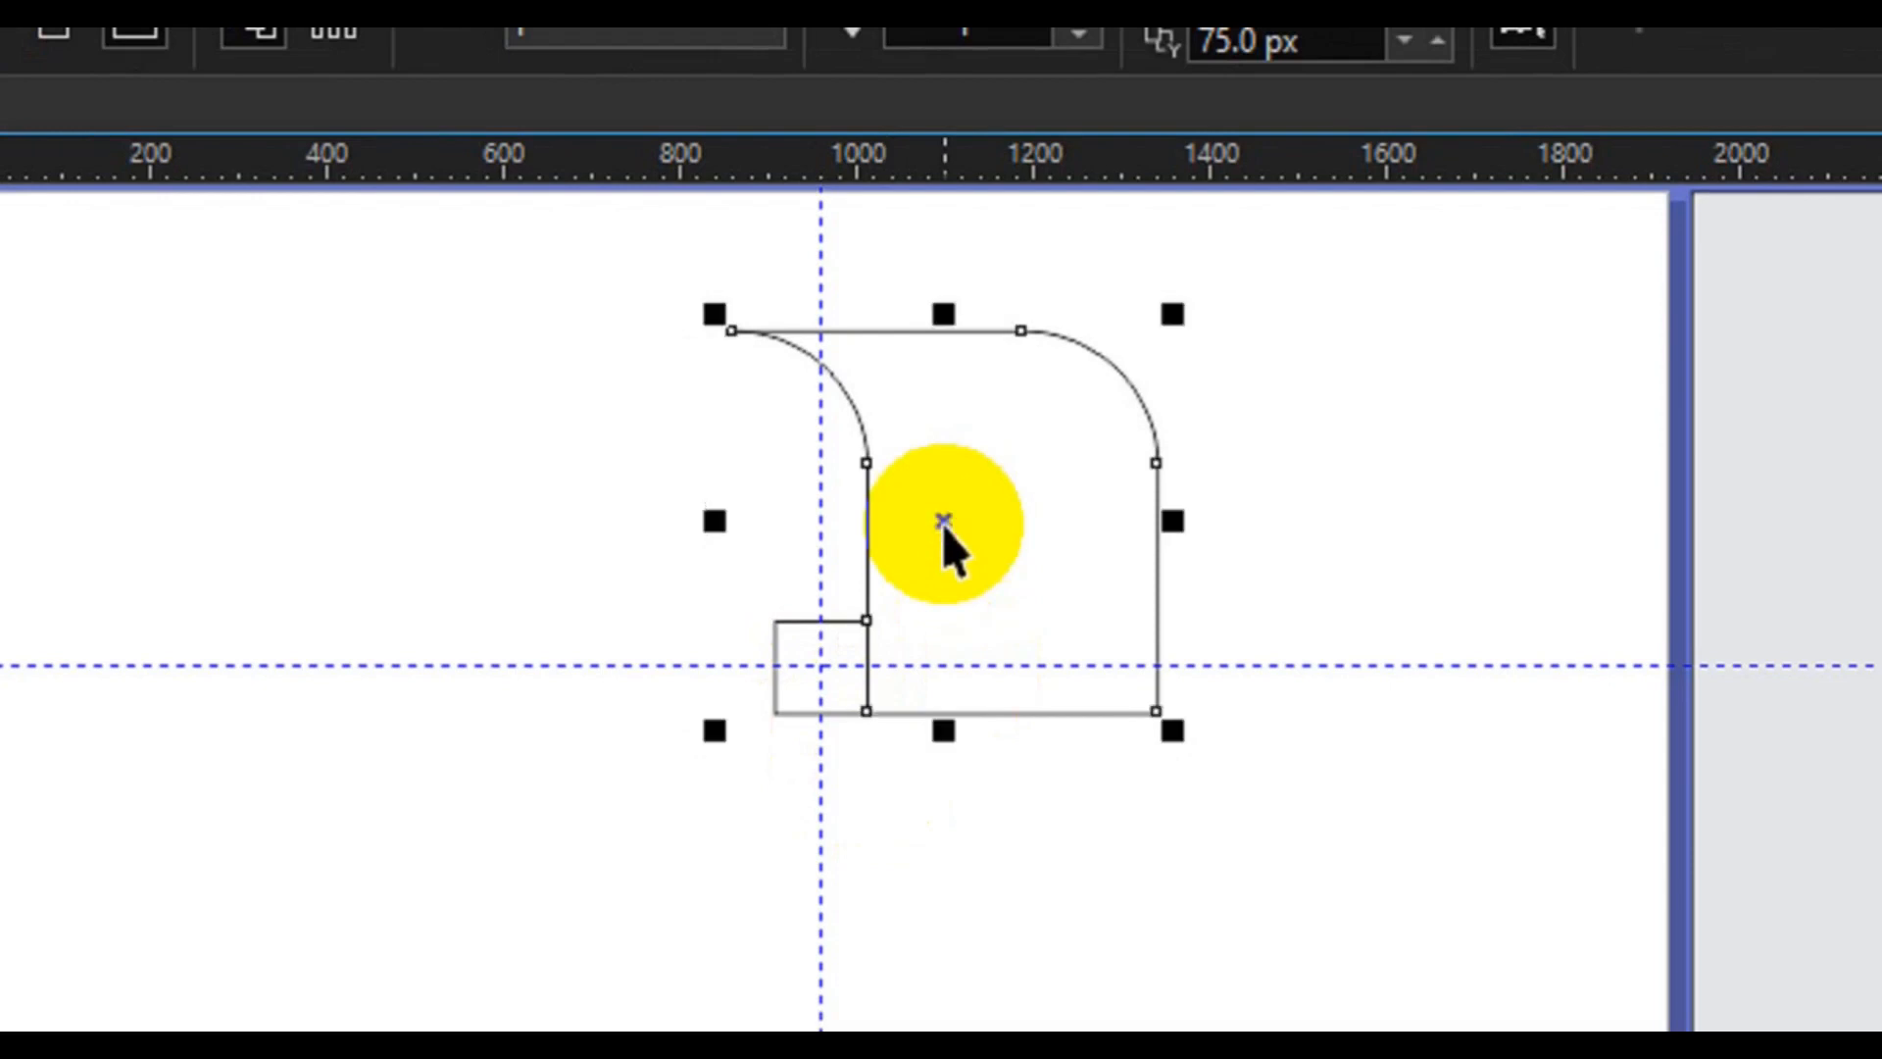
left_click(946, 529)
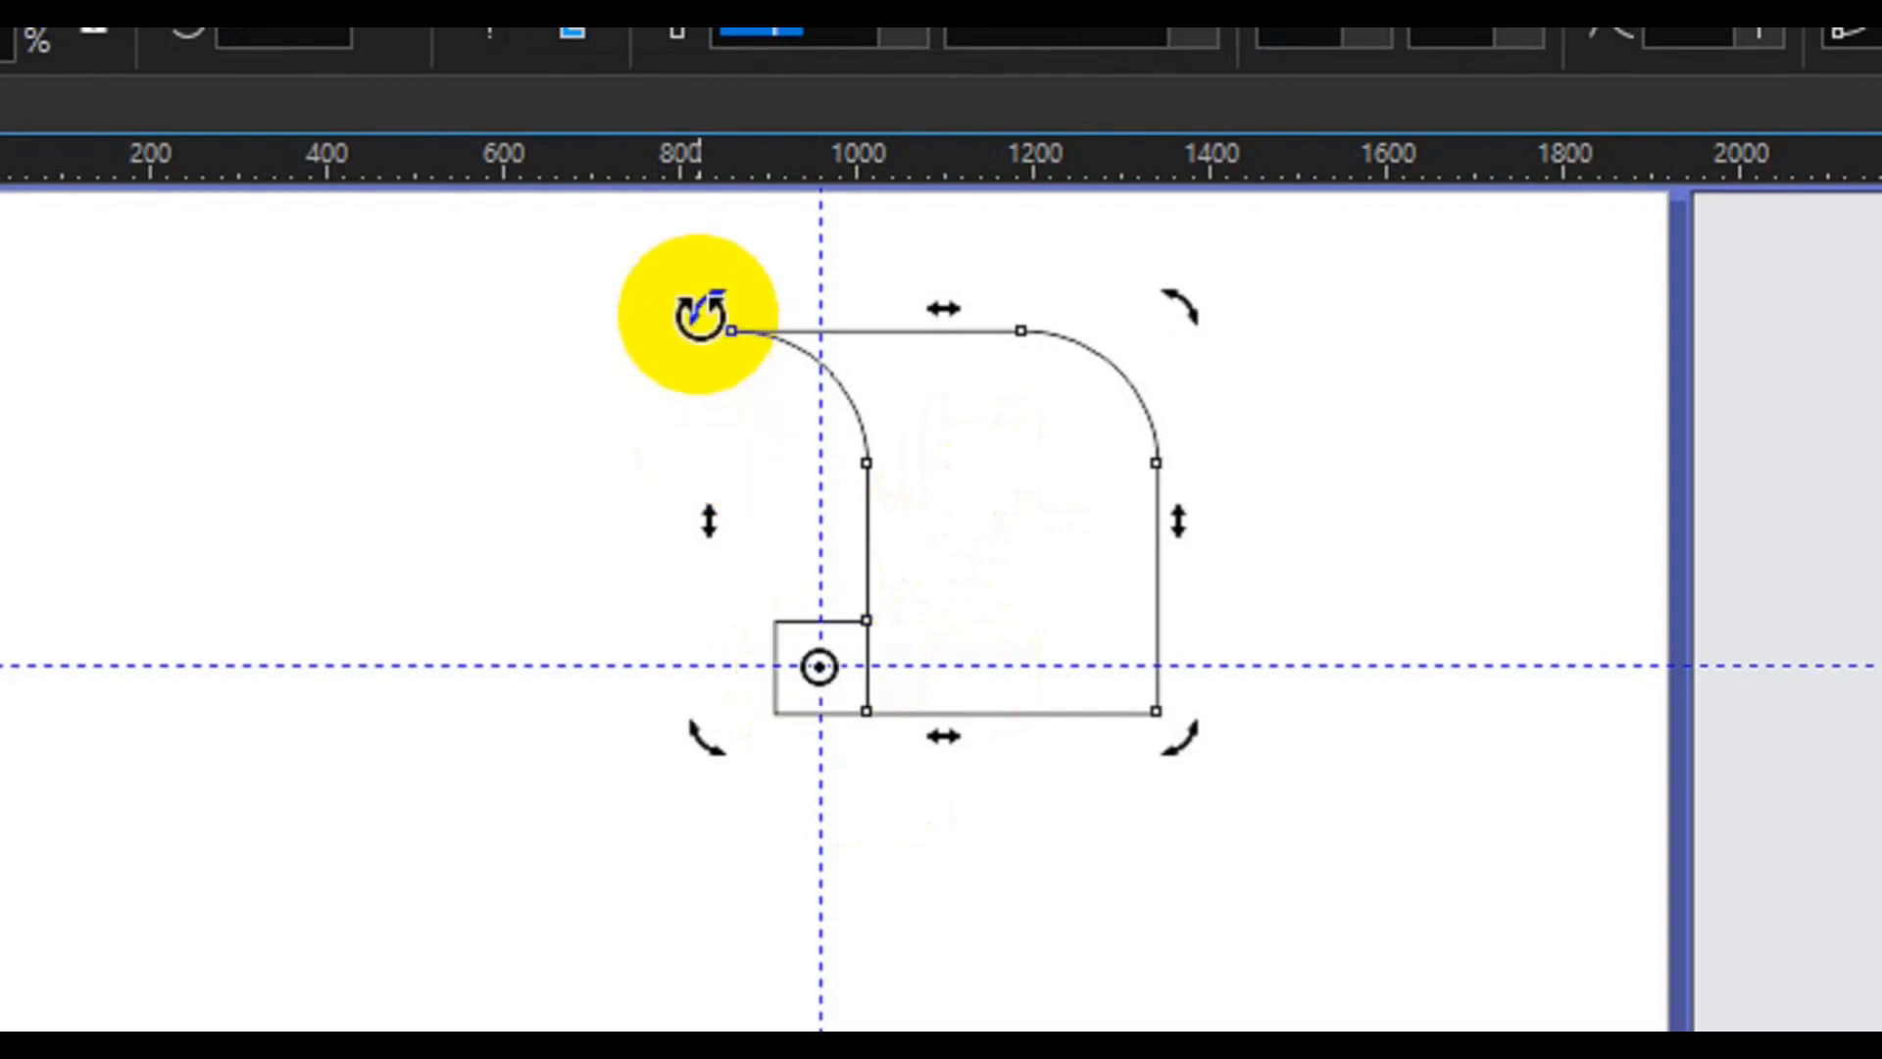
Rotate a copy of the curved shape 90° counterclockwise about the guideline intersection and repeat it twice to form a four-part ring
left_click_drag(700, 316, 598, 713)
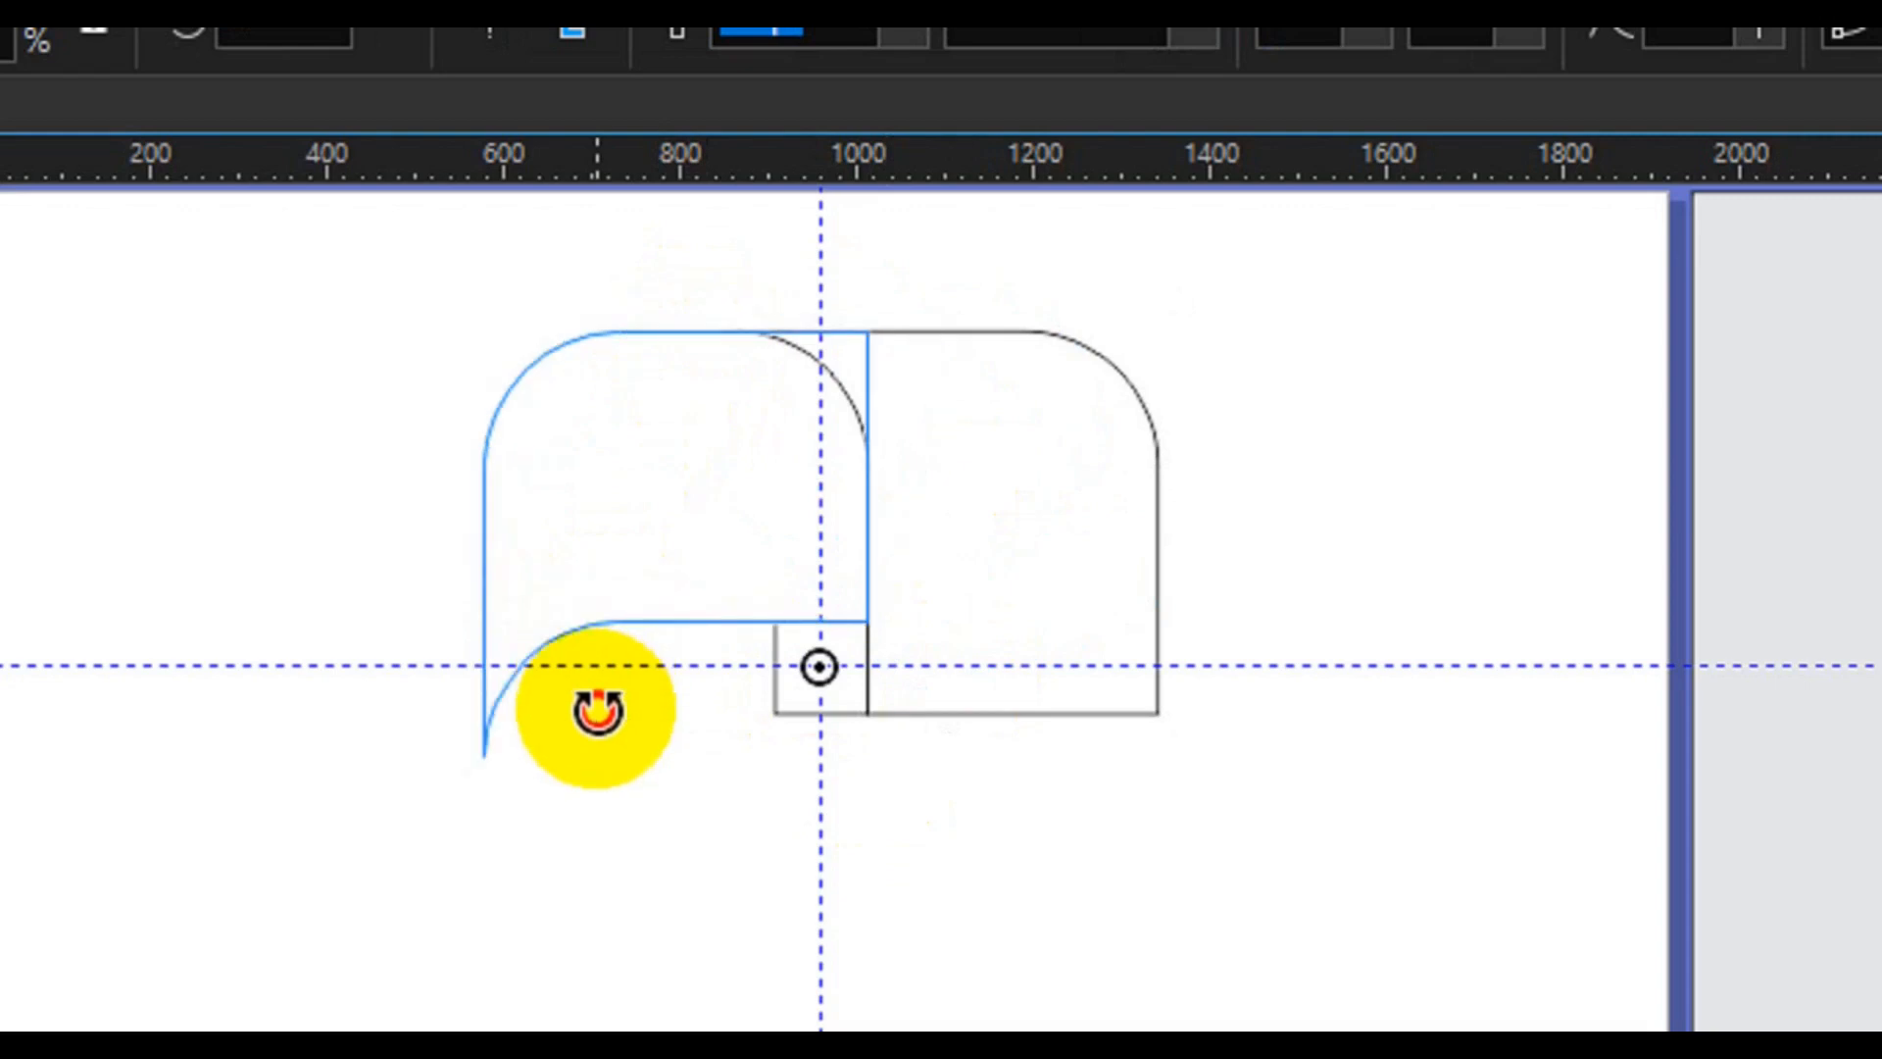
right_click(598, 712)
left_click(486, 769)
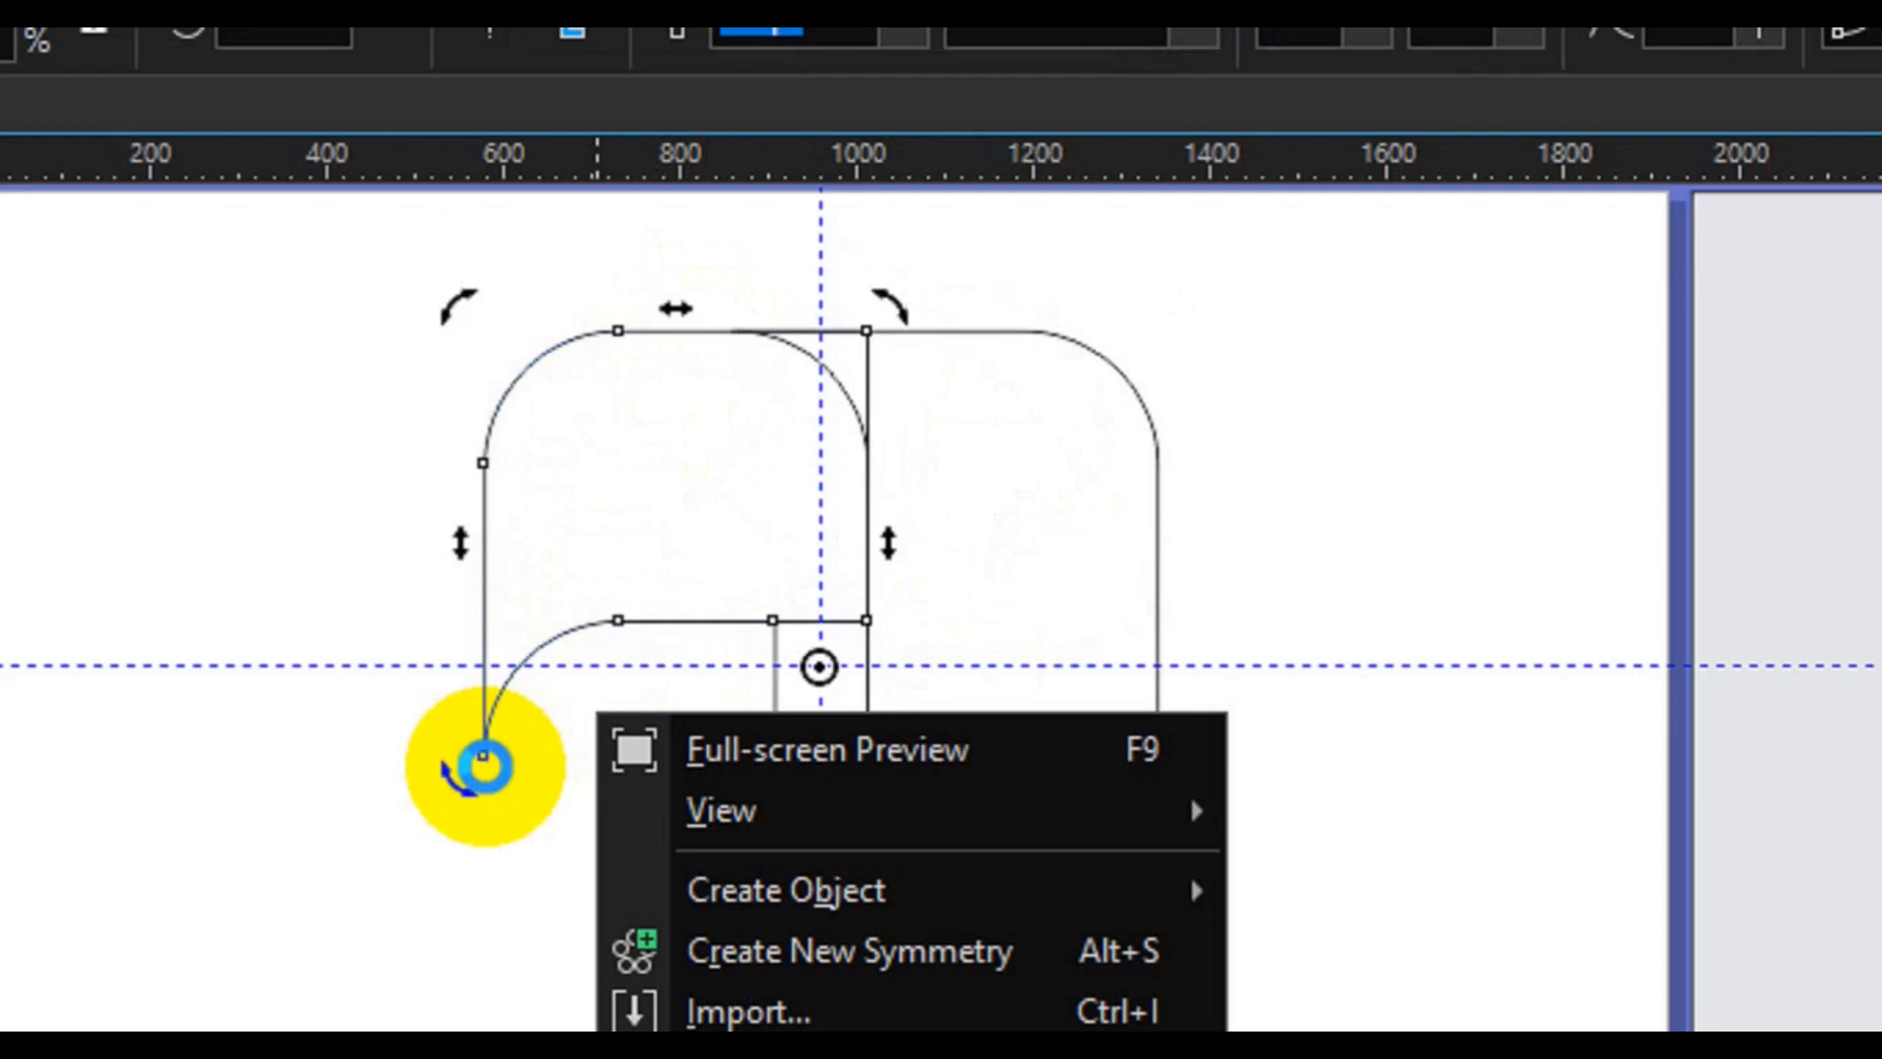
left_click(496, 723)
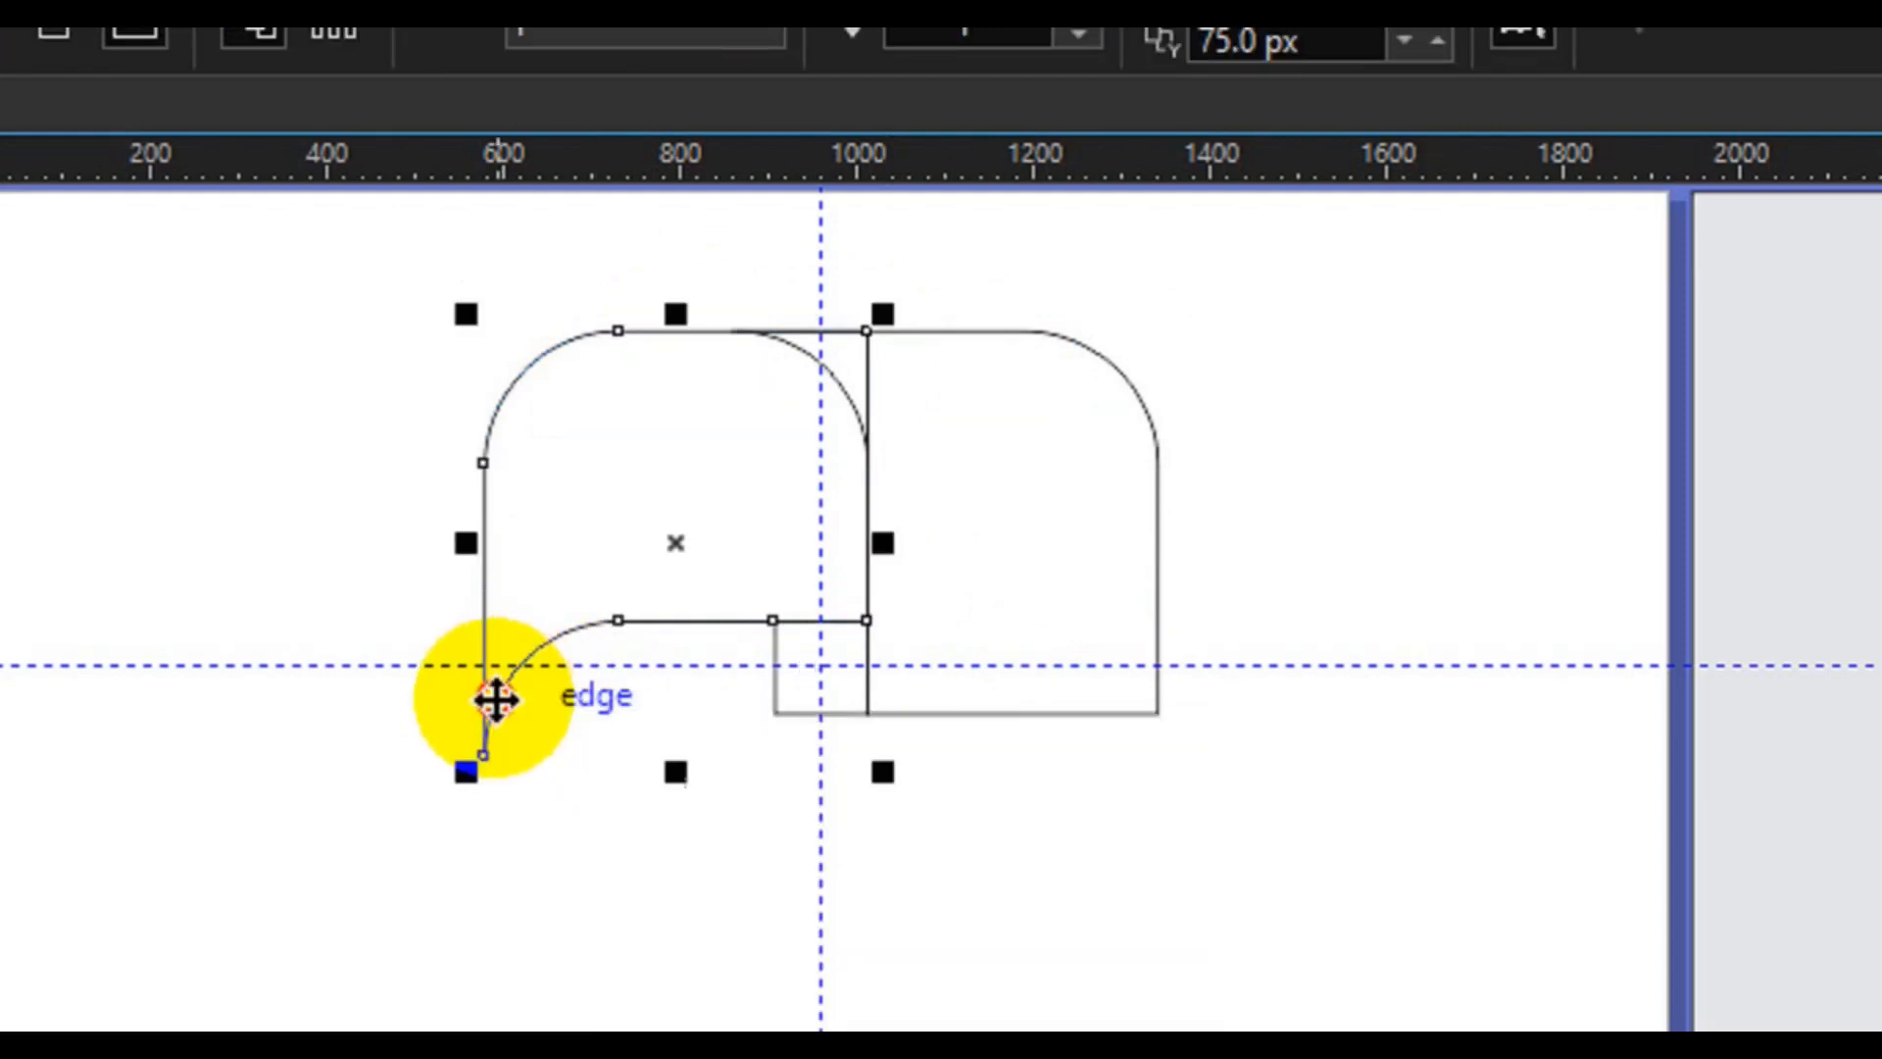
key("ctrl+r")
key("ctrl+r")
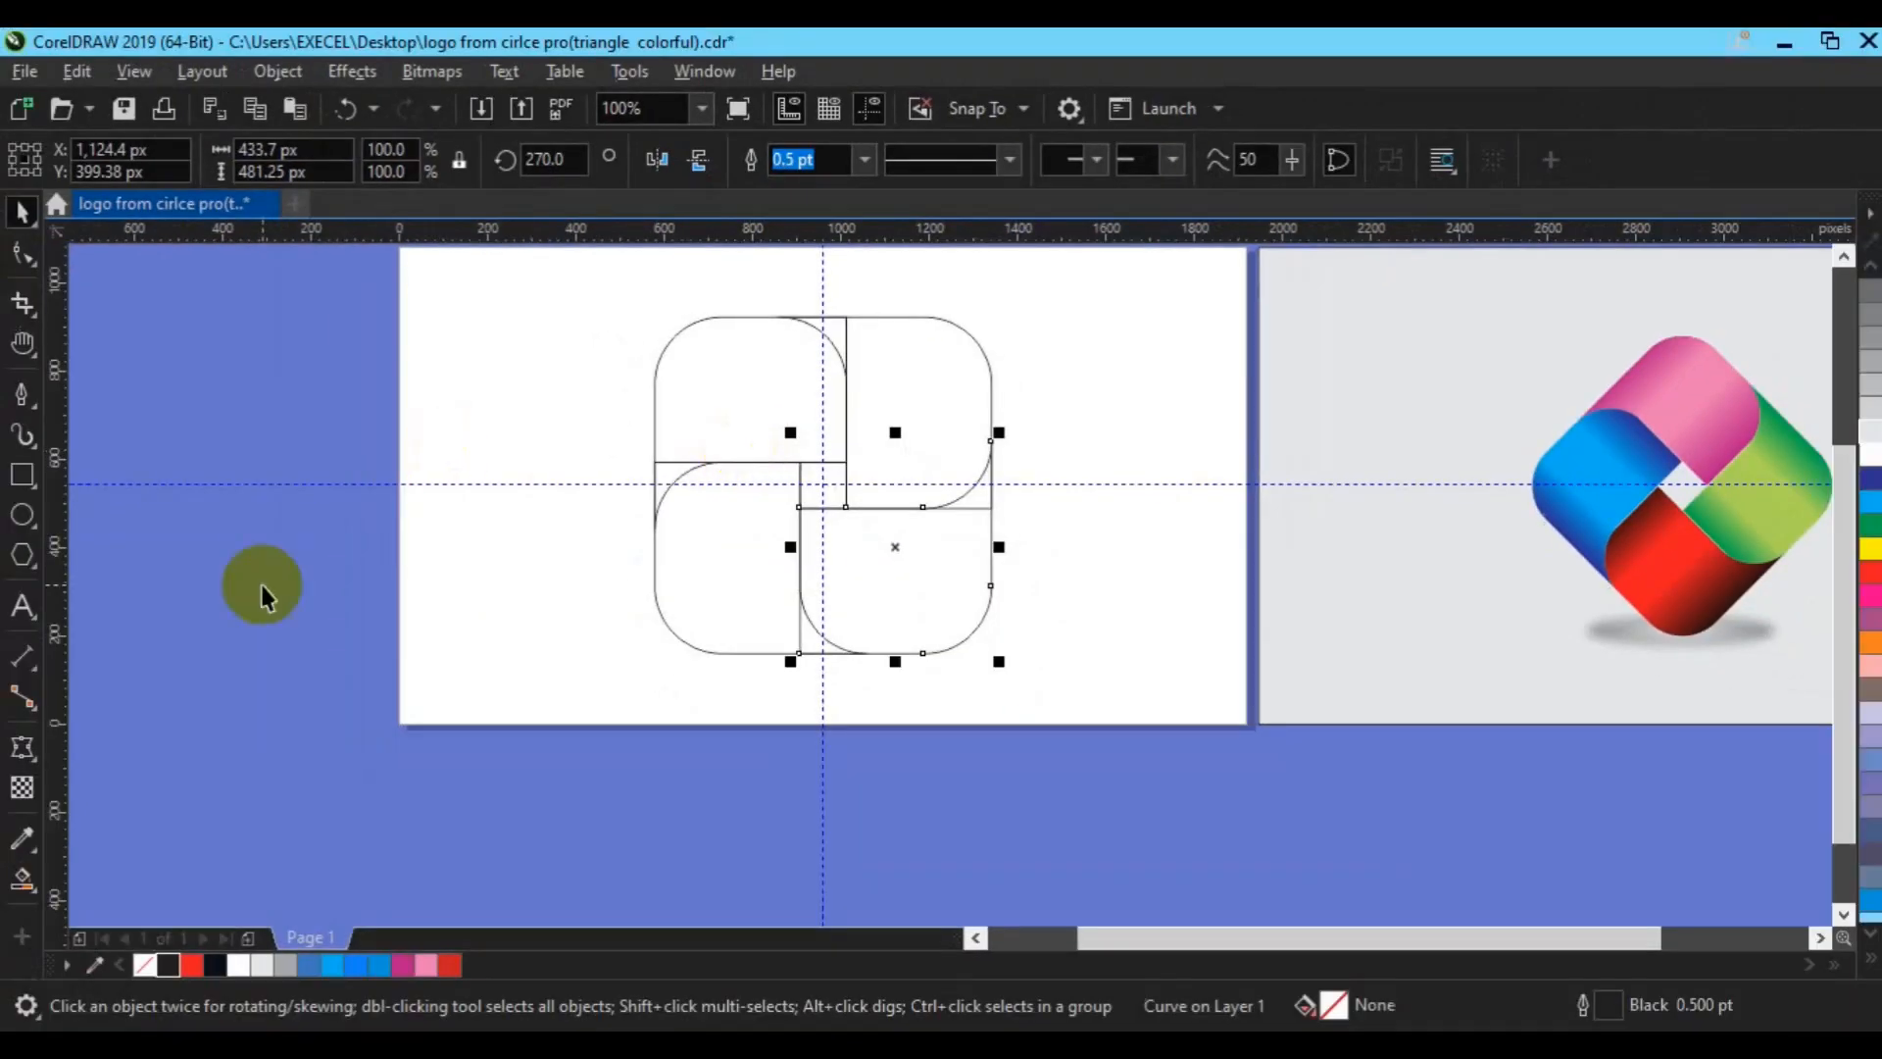
Use Smart Fill to fill every enclosed region of the four-part ring with the dark colour, leaving the central square empty
left_click(27, 874)
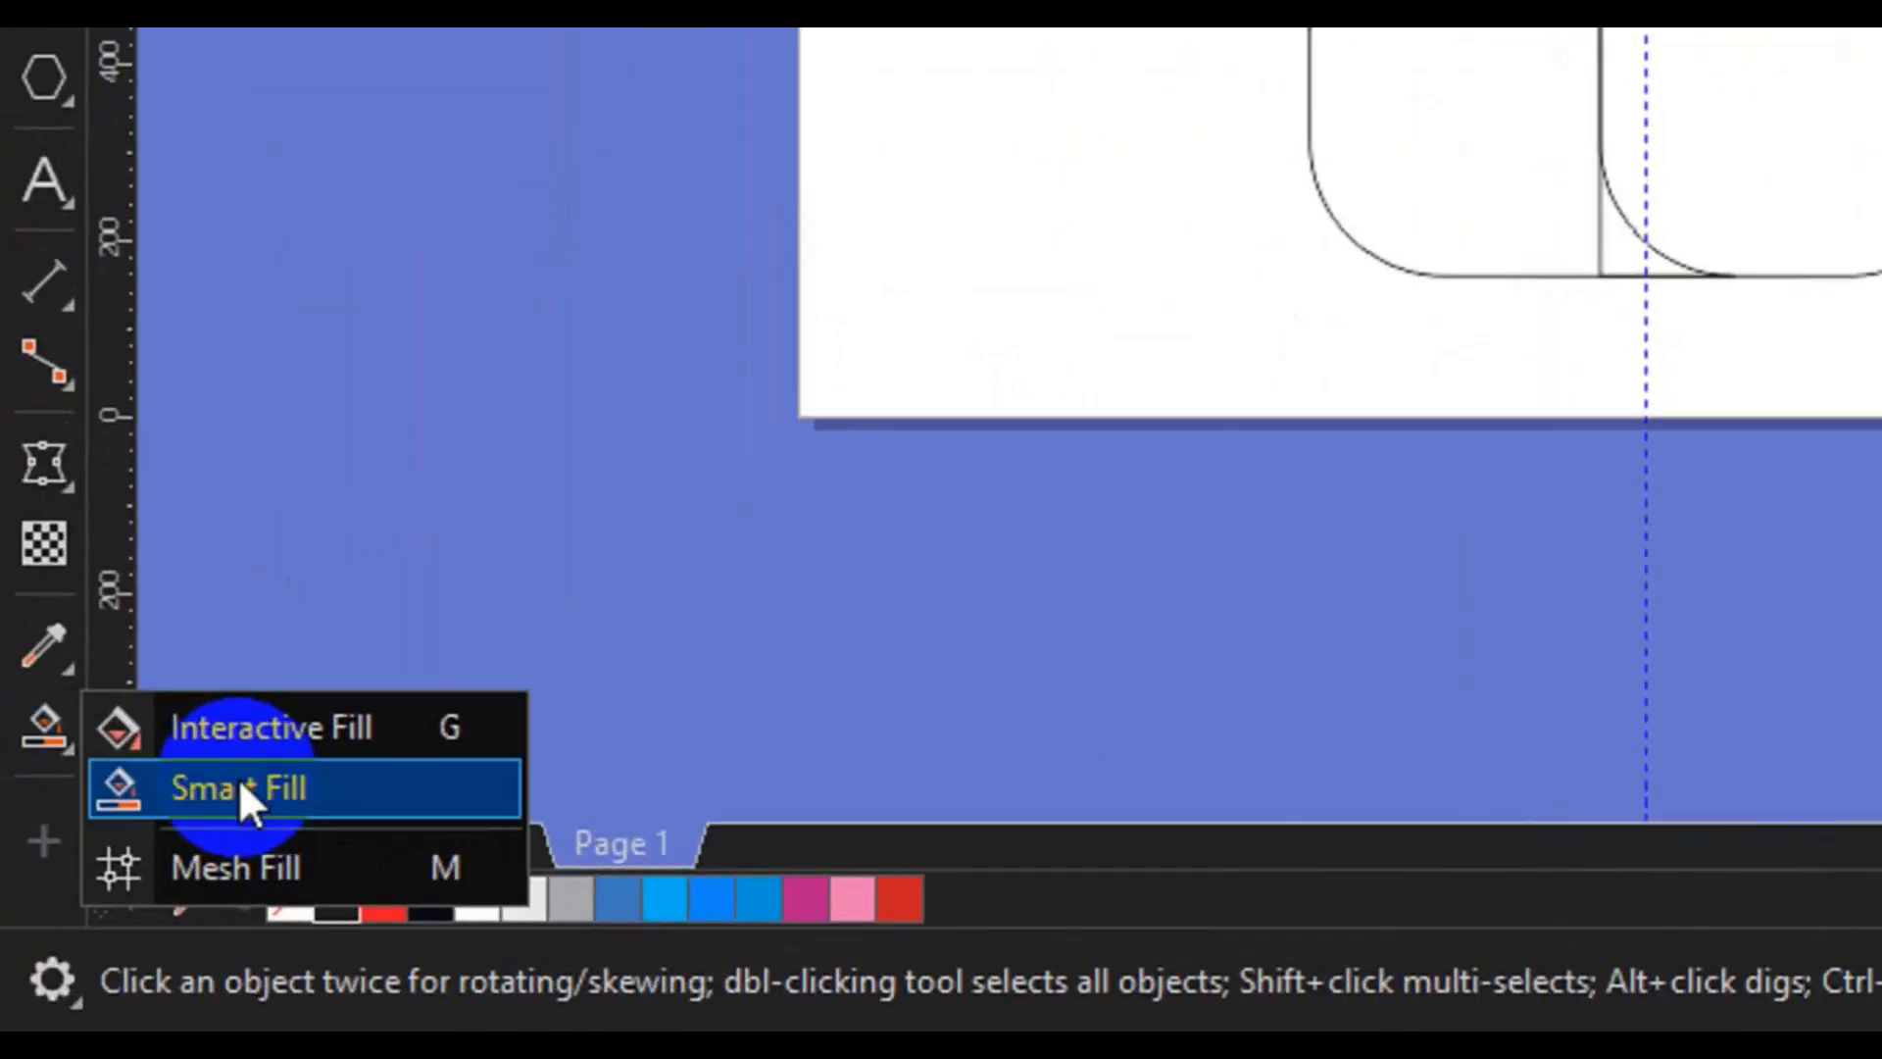
left_click(238, 781)
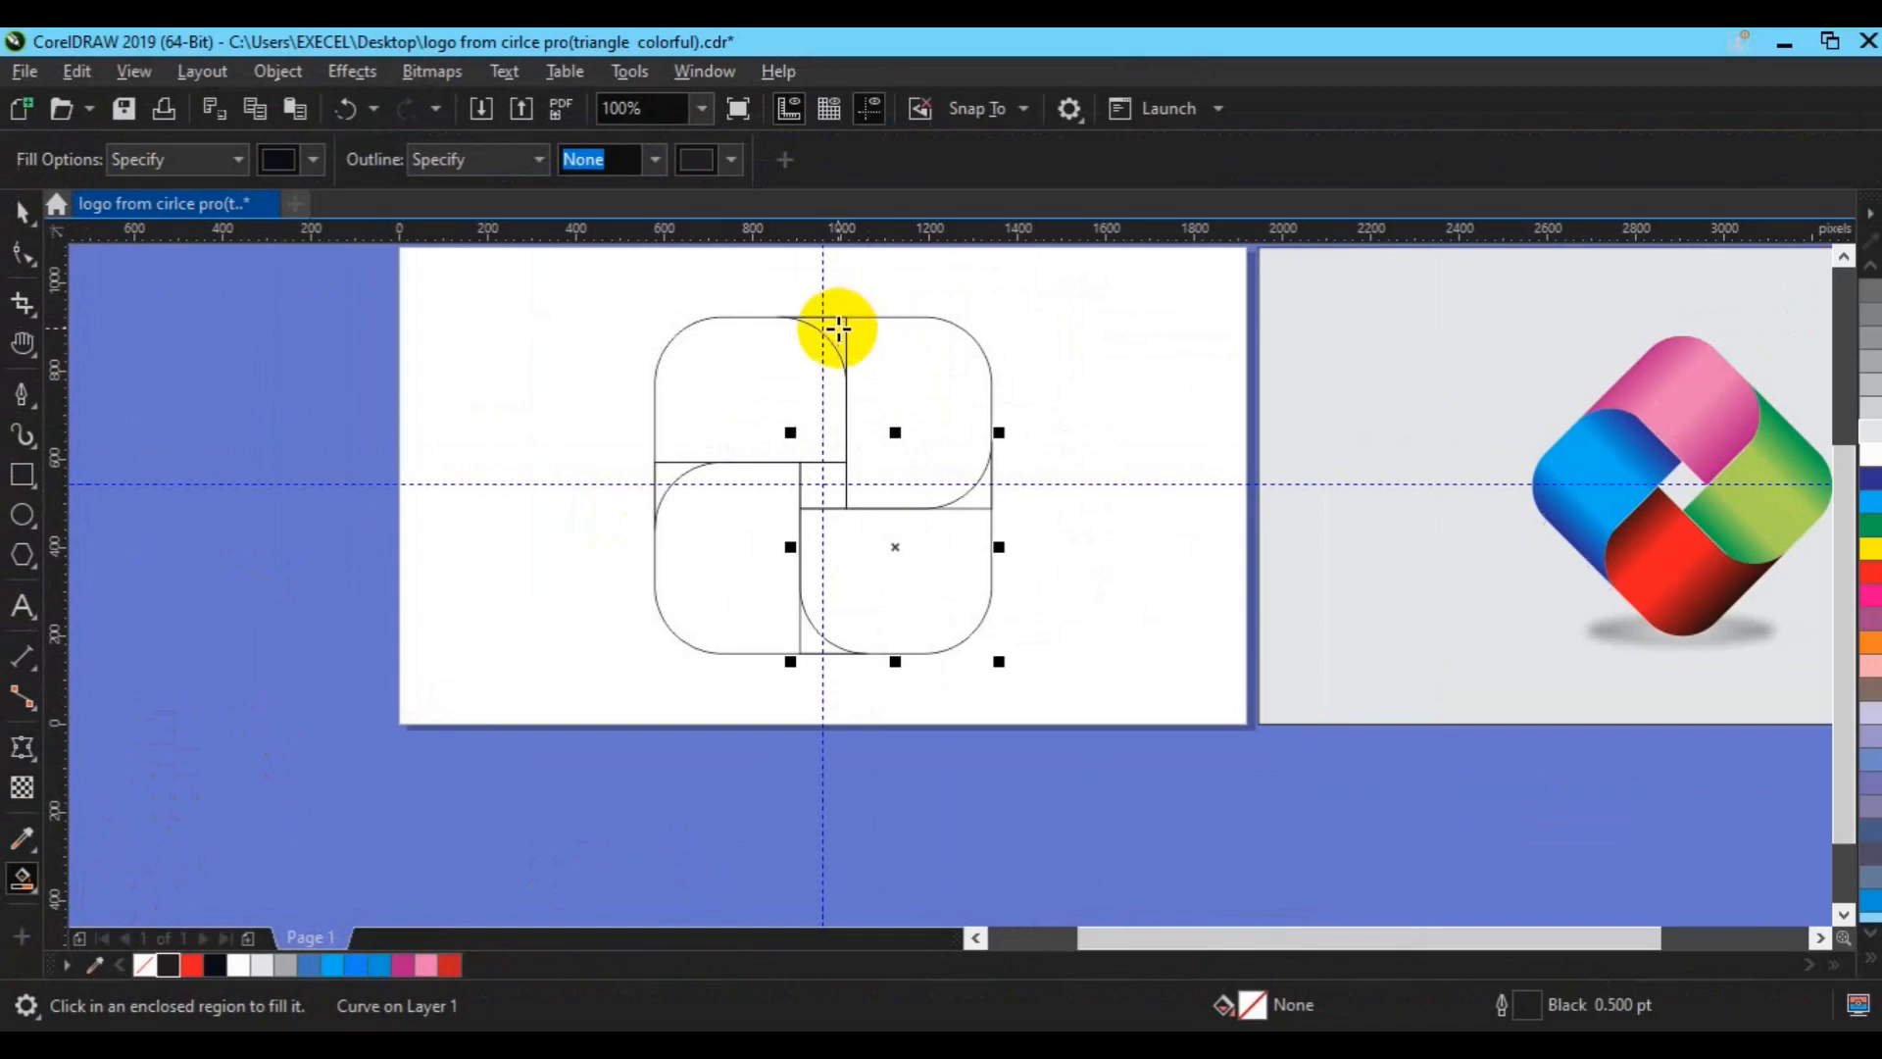
left_click(888, 284)
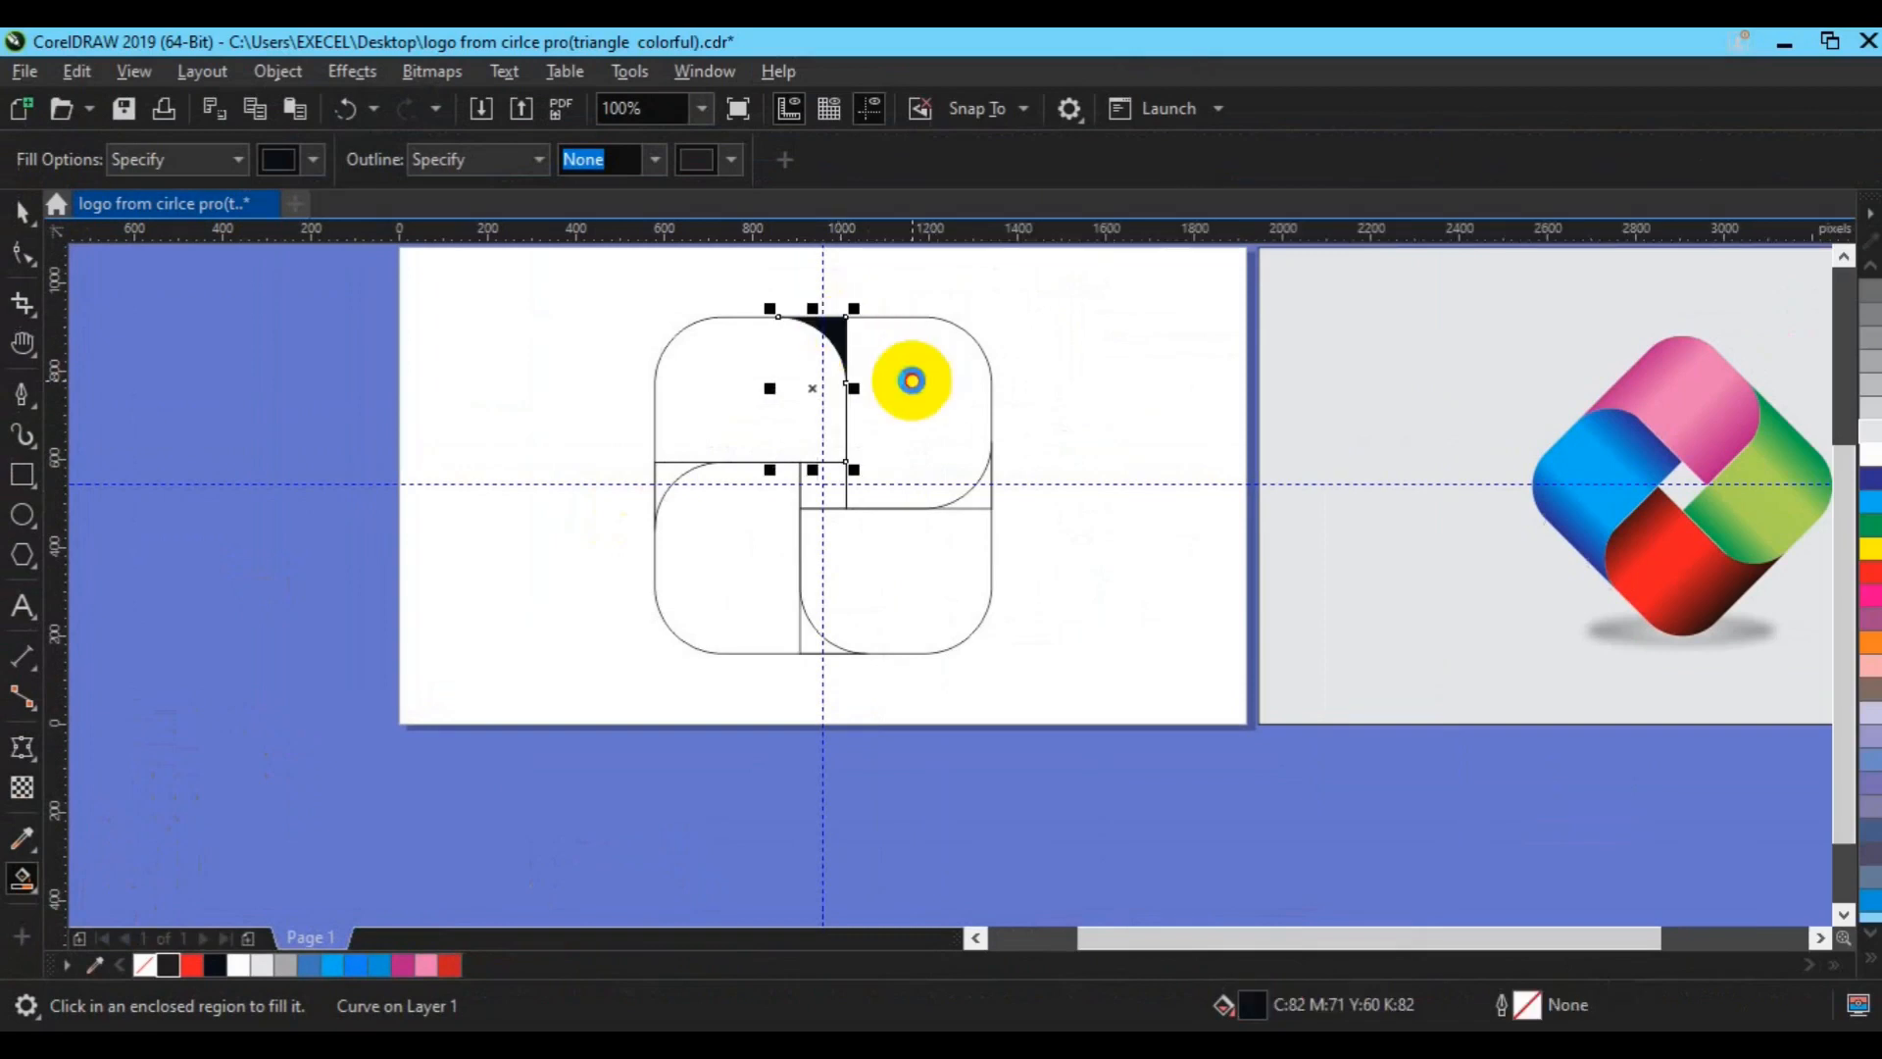
left_click(911, 380)
left_click(972, 498)
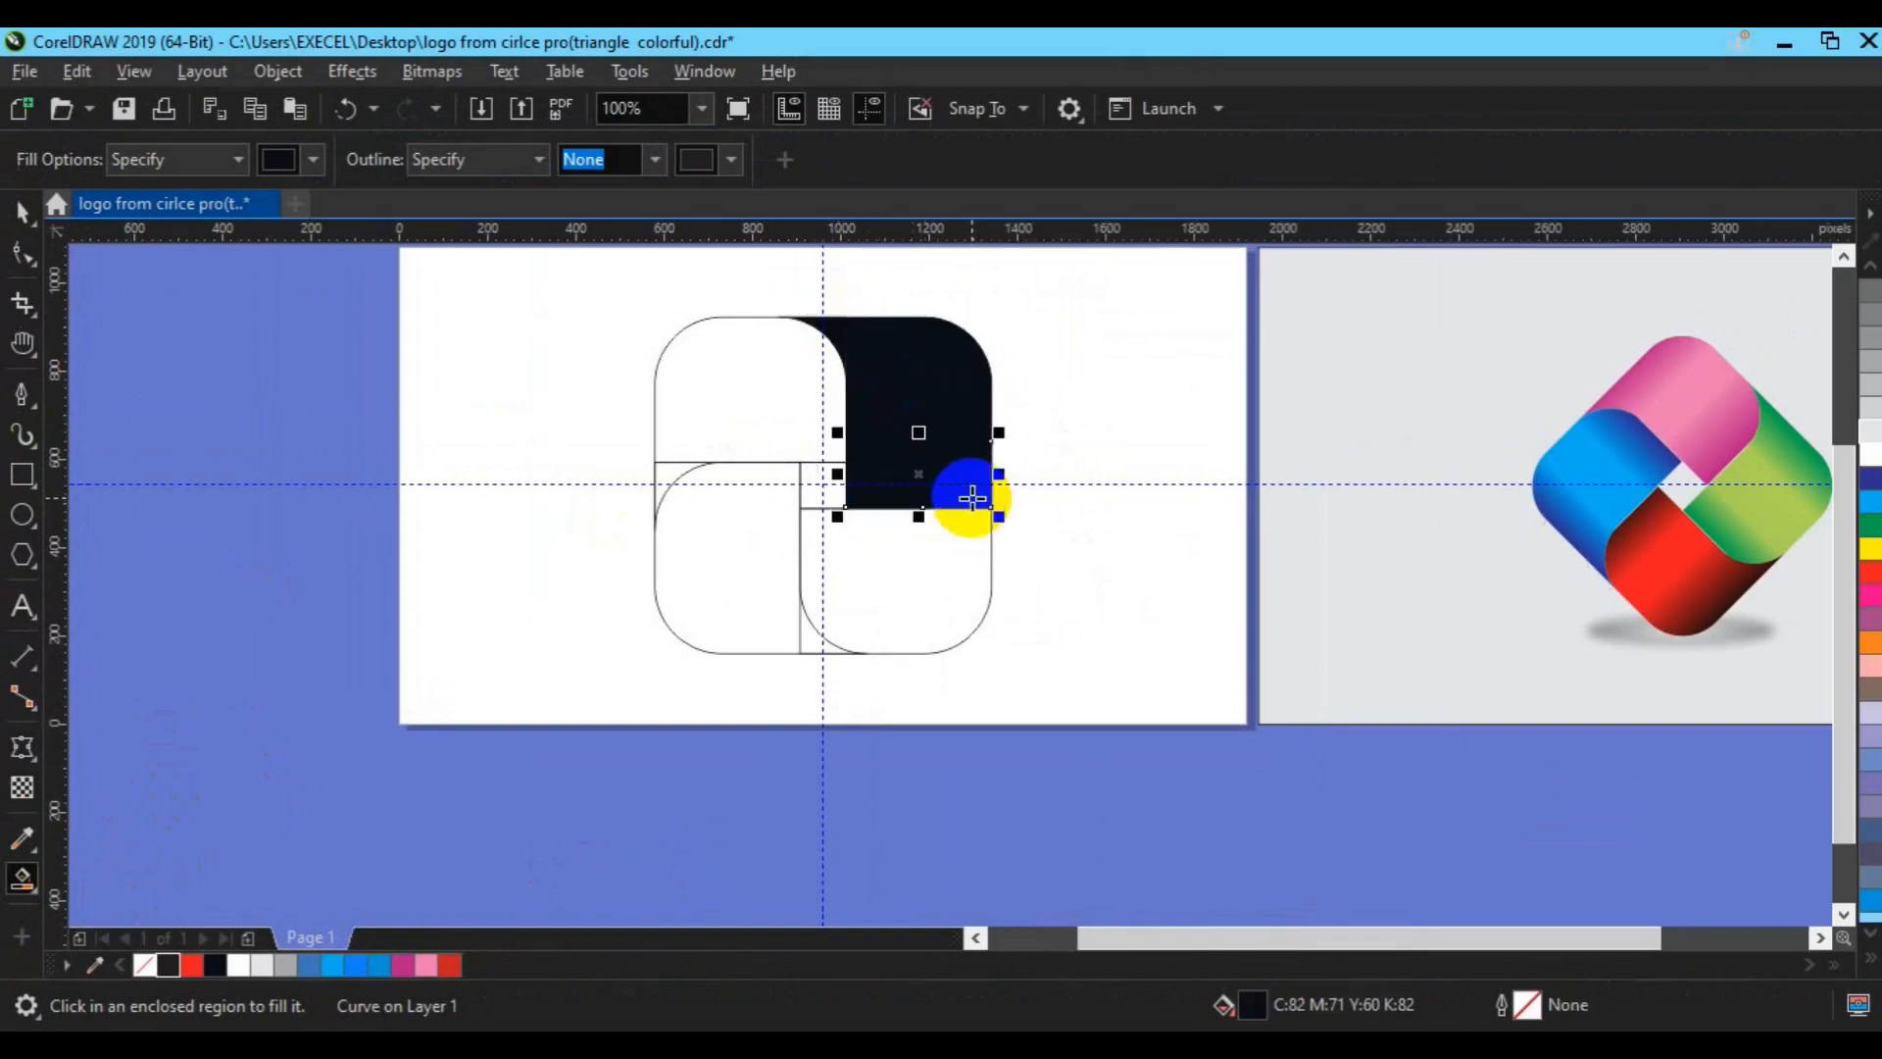
left_click(949, 567)
left_click(706, 611)
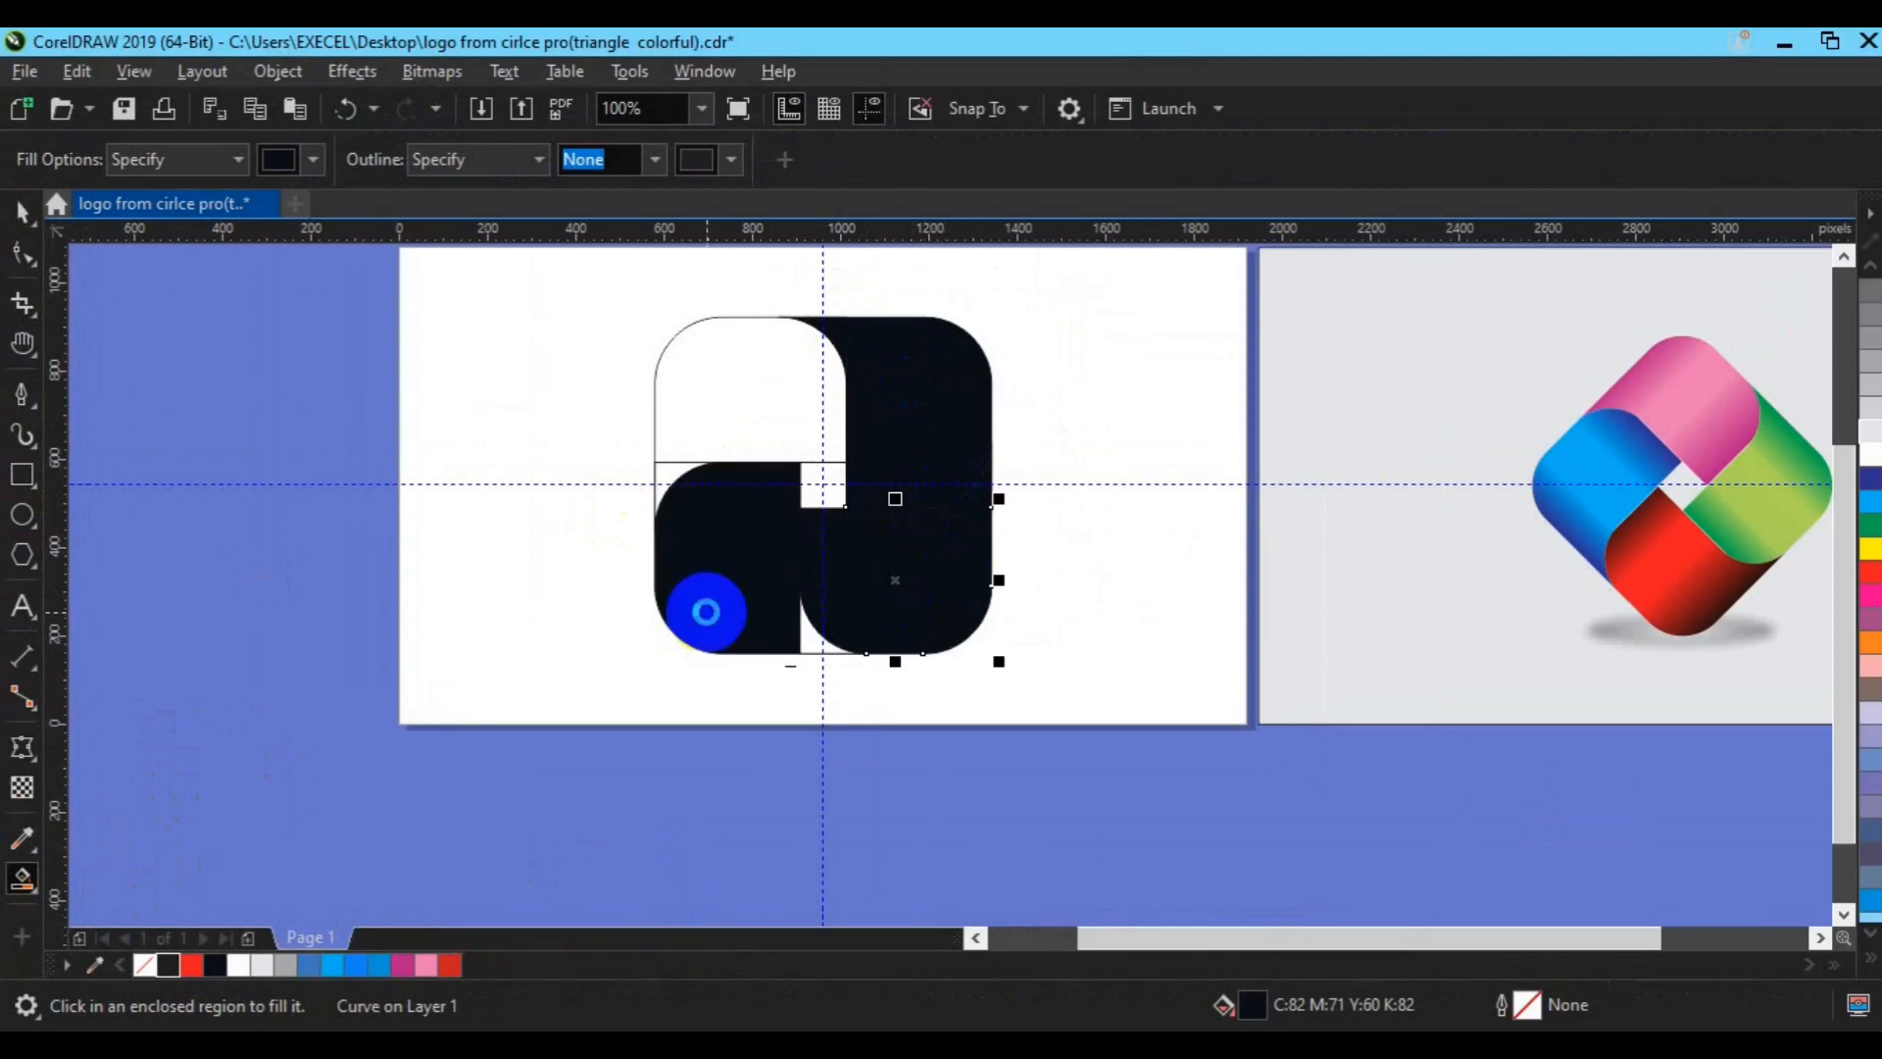
left_click(811, 643)
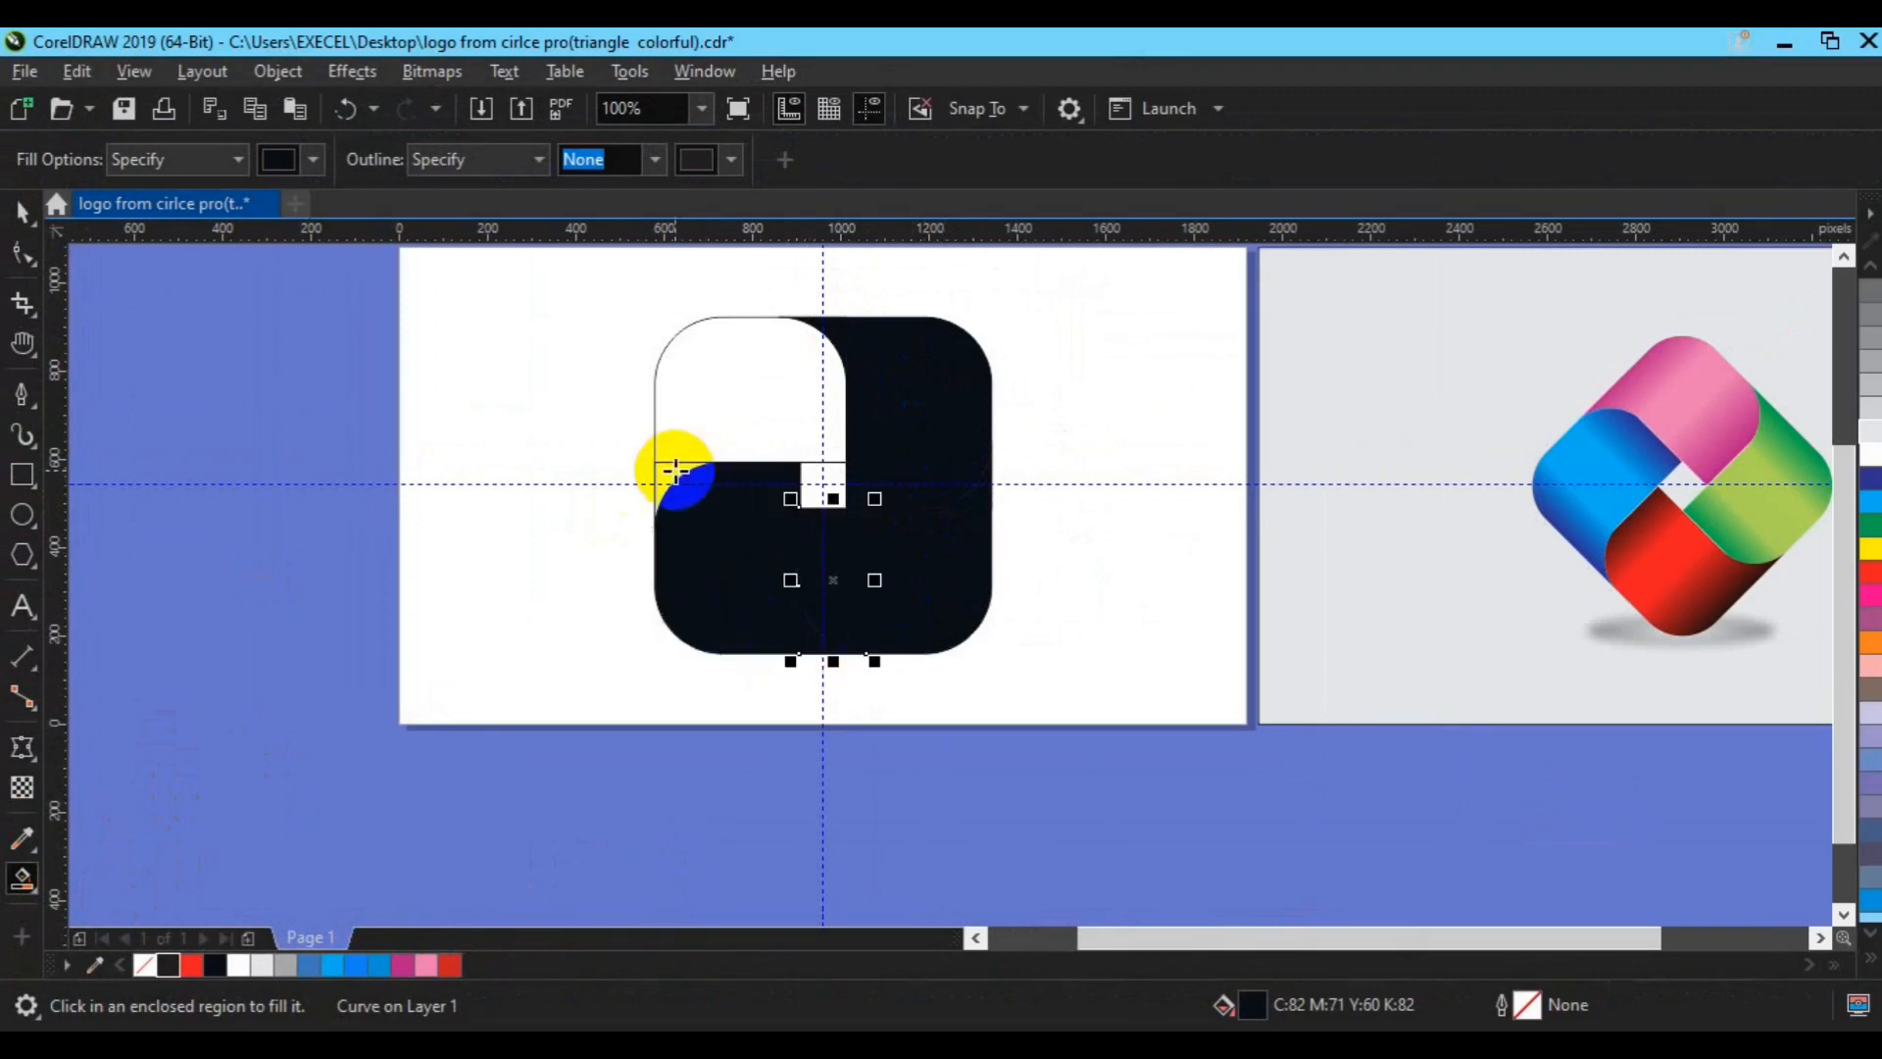
left_click(675, 472)
left_click(718, 437)
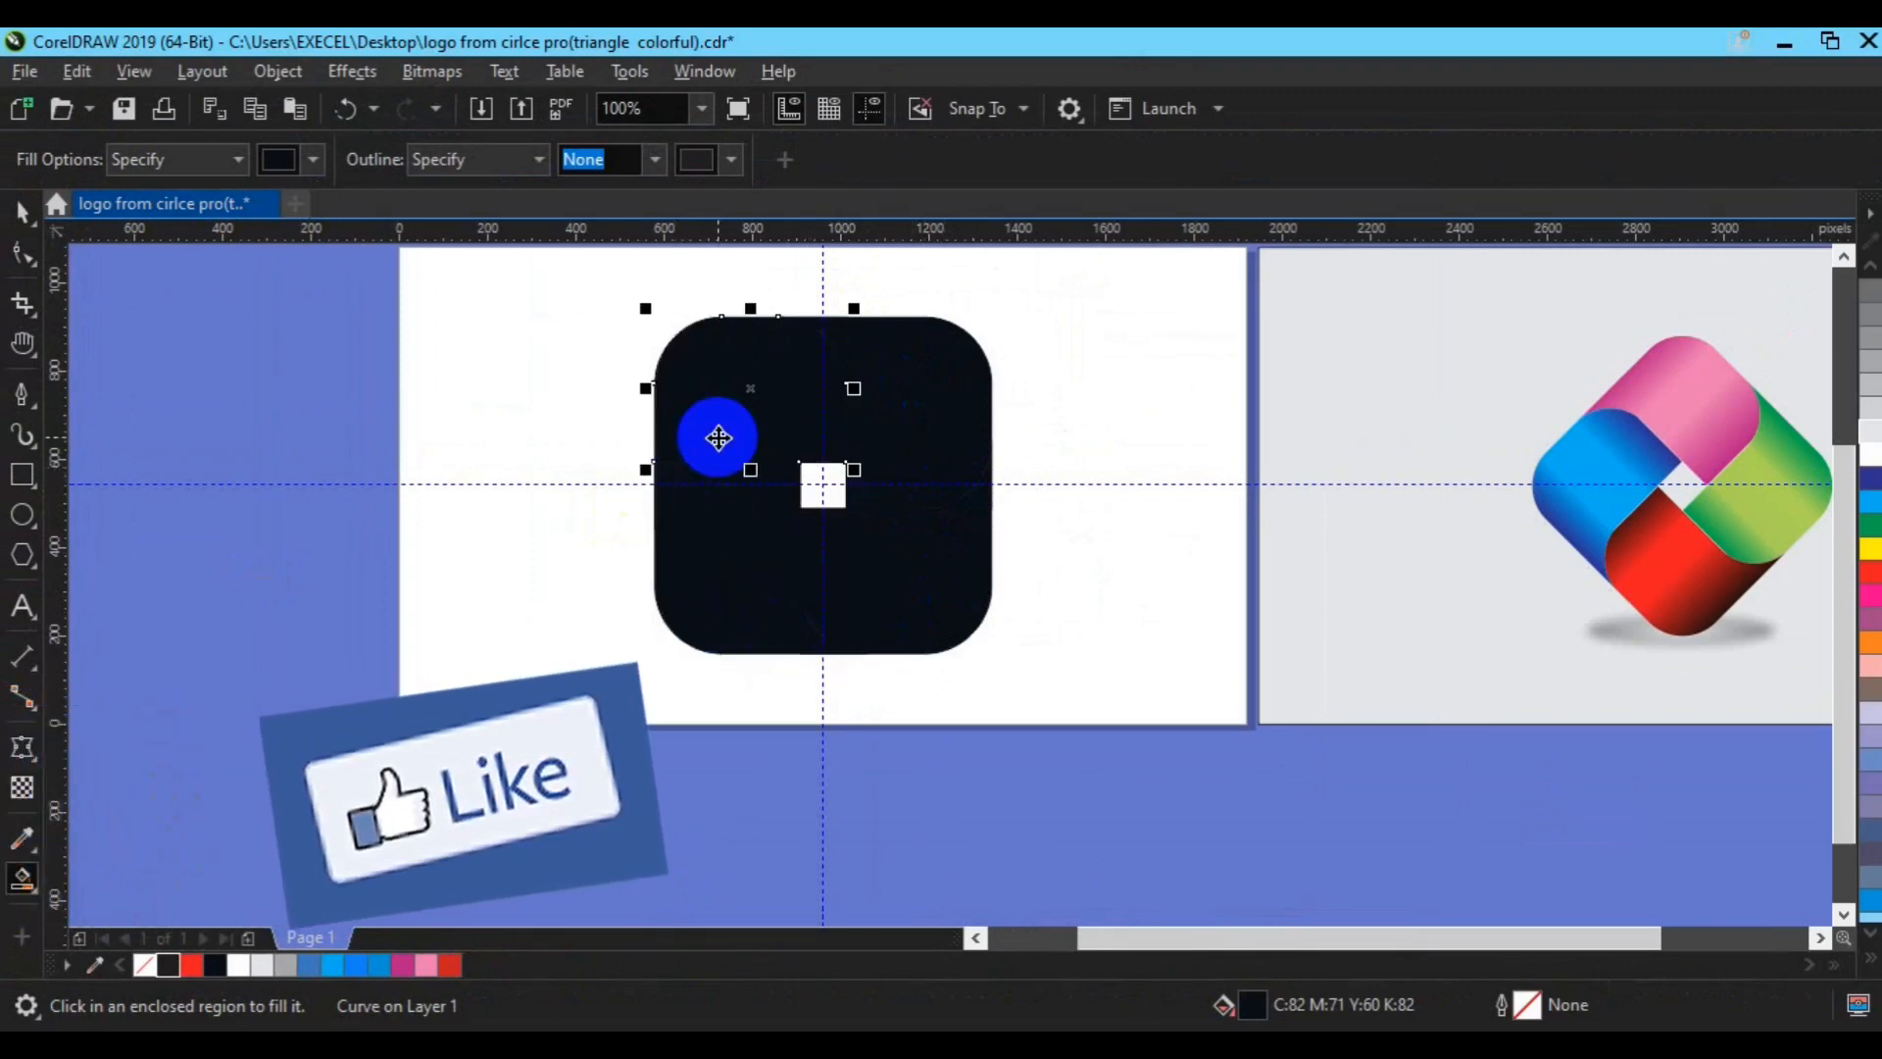
Weld the two upper-left pieces of the logo into one shape and fill it with light pink (C2 M65 Y0 K0)
key("space")
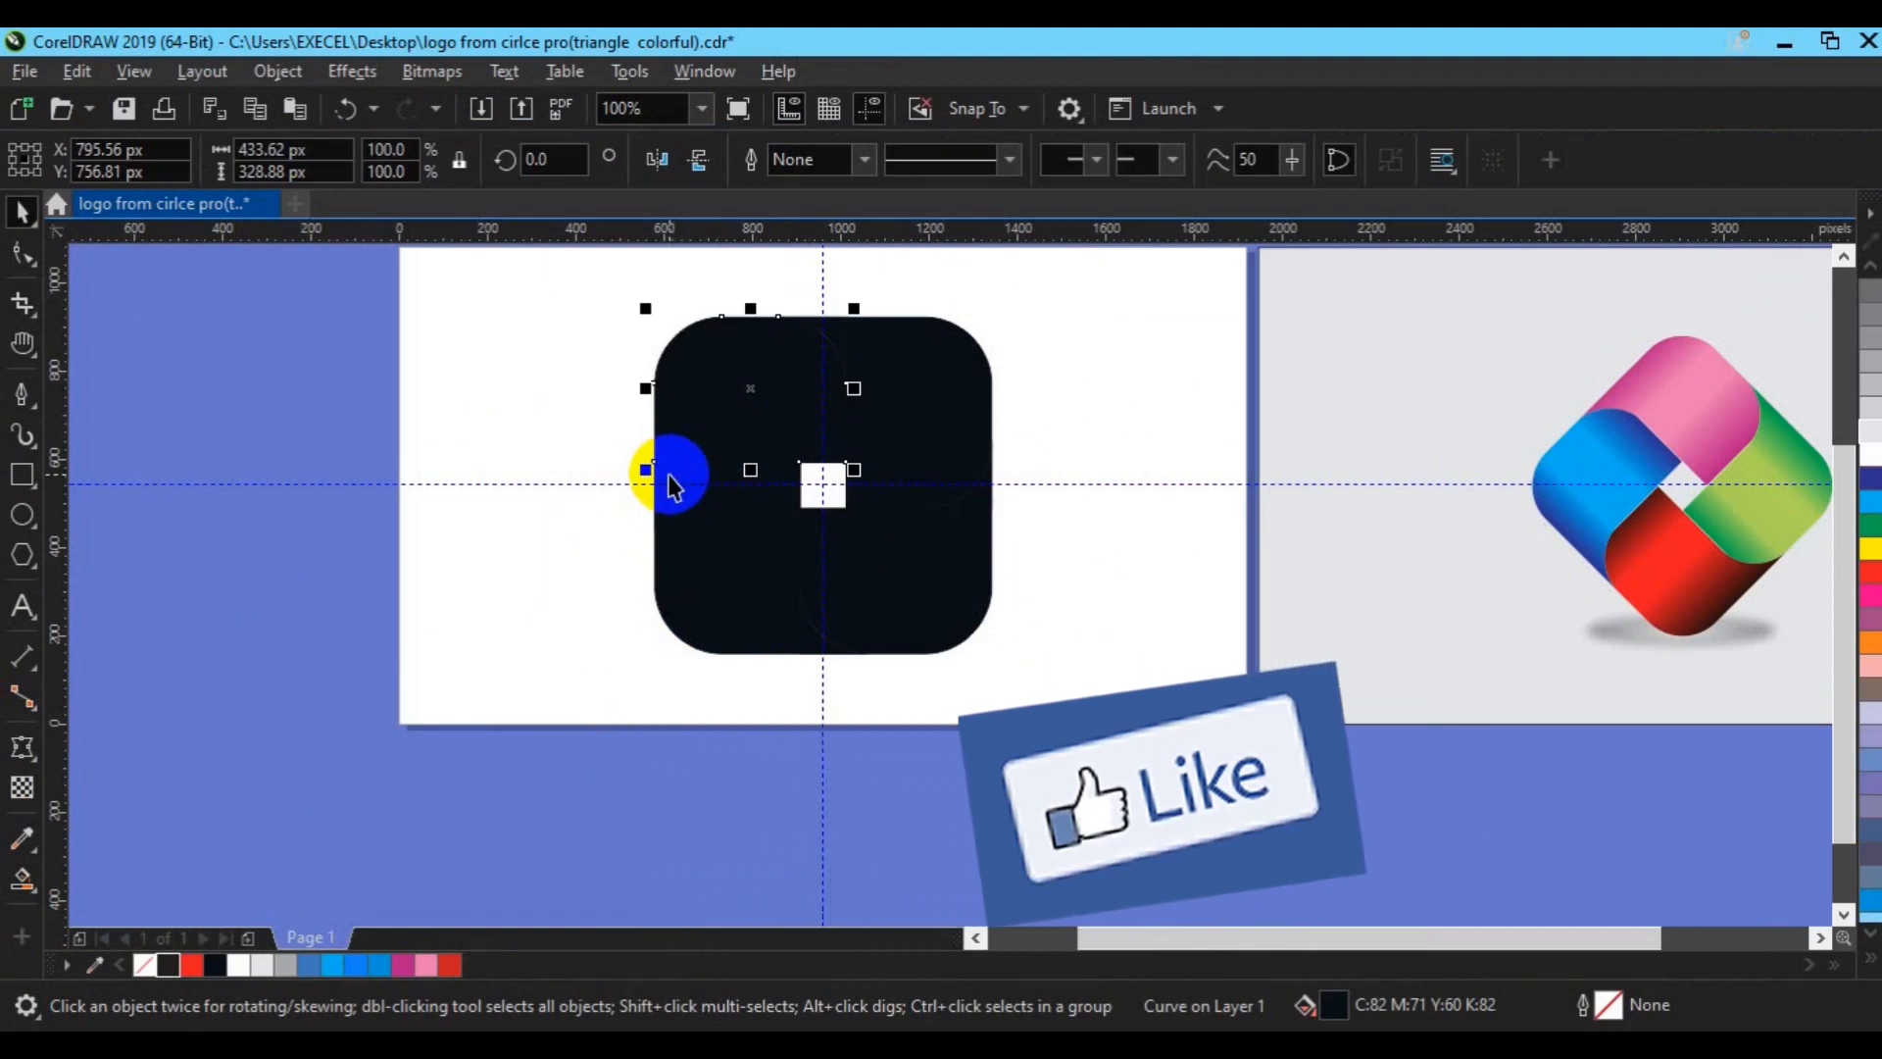
left_click(667, 474, "shift")
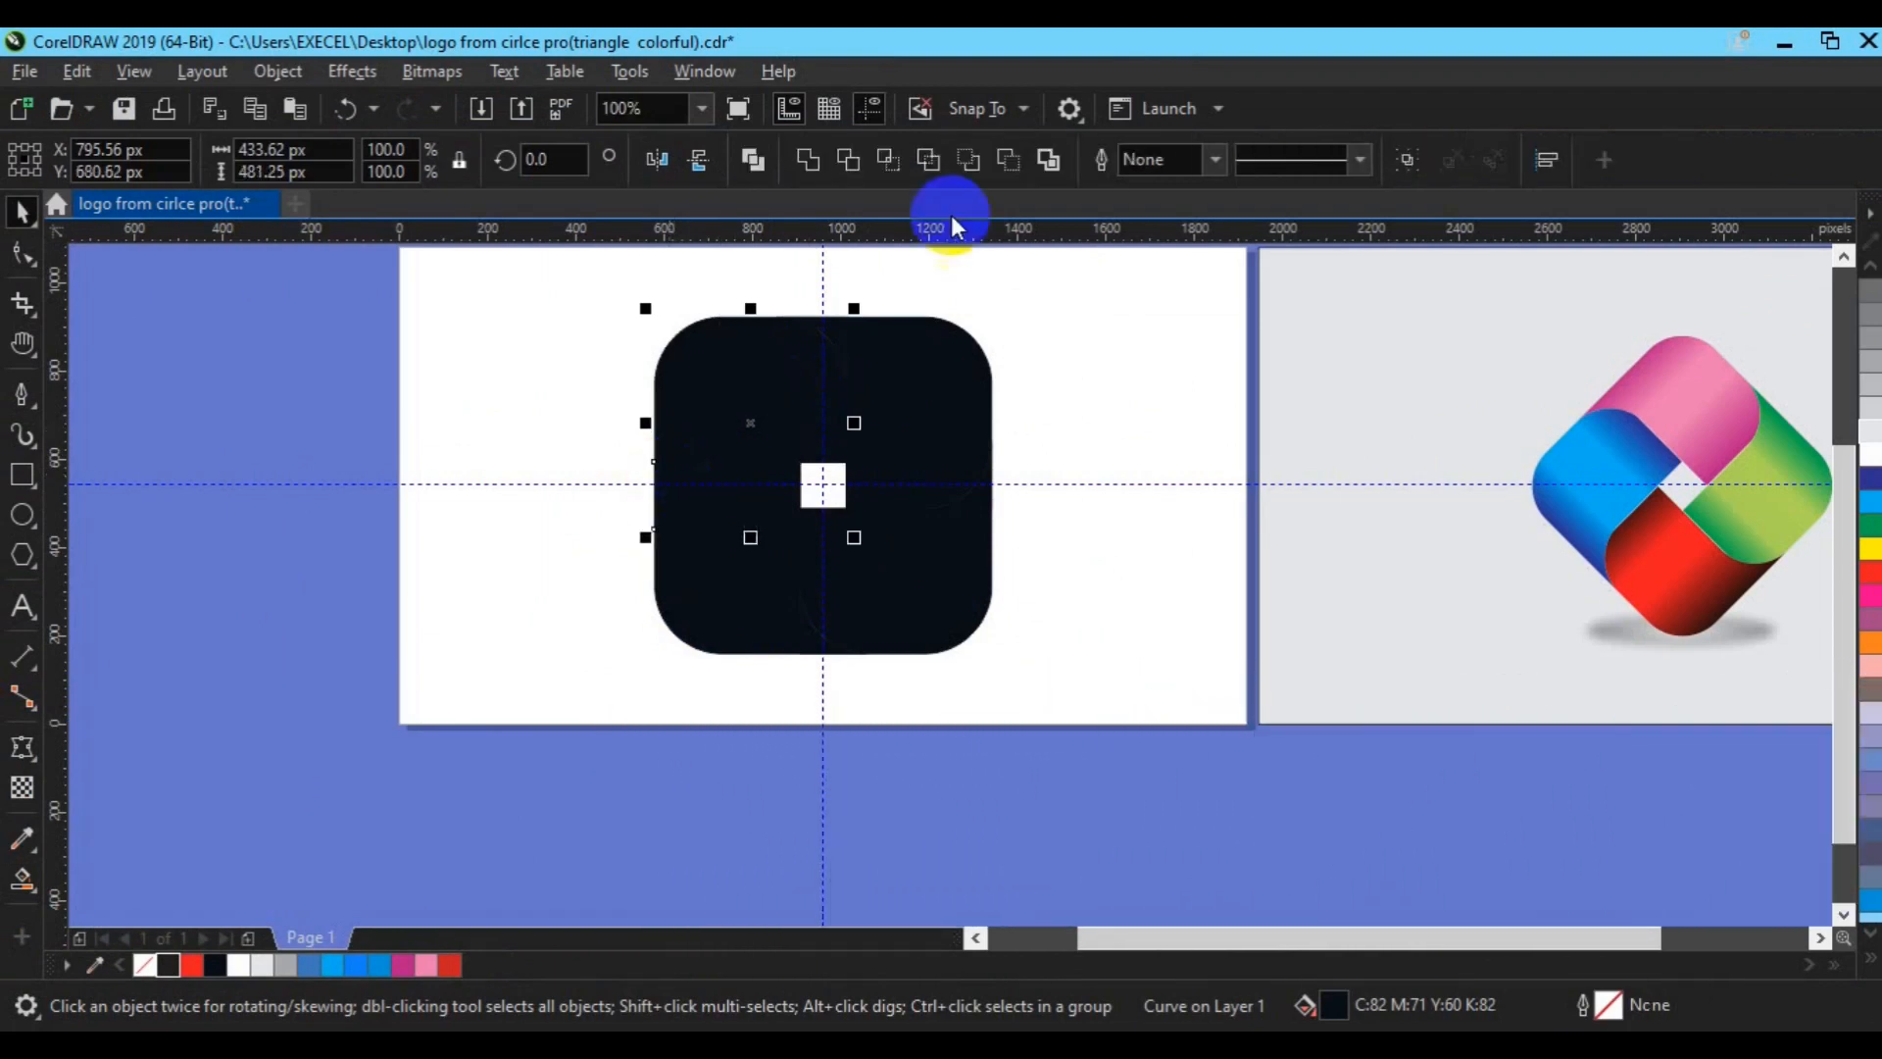
left_click(811, 168)
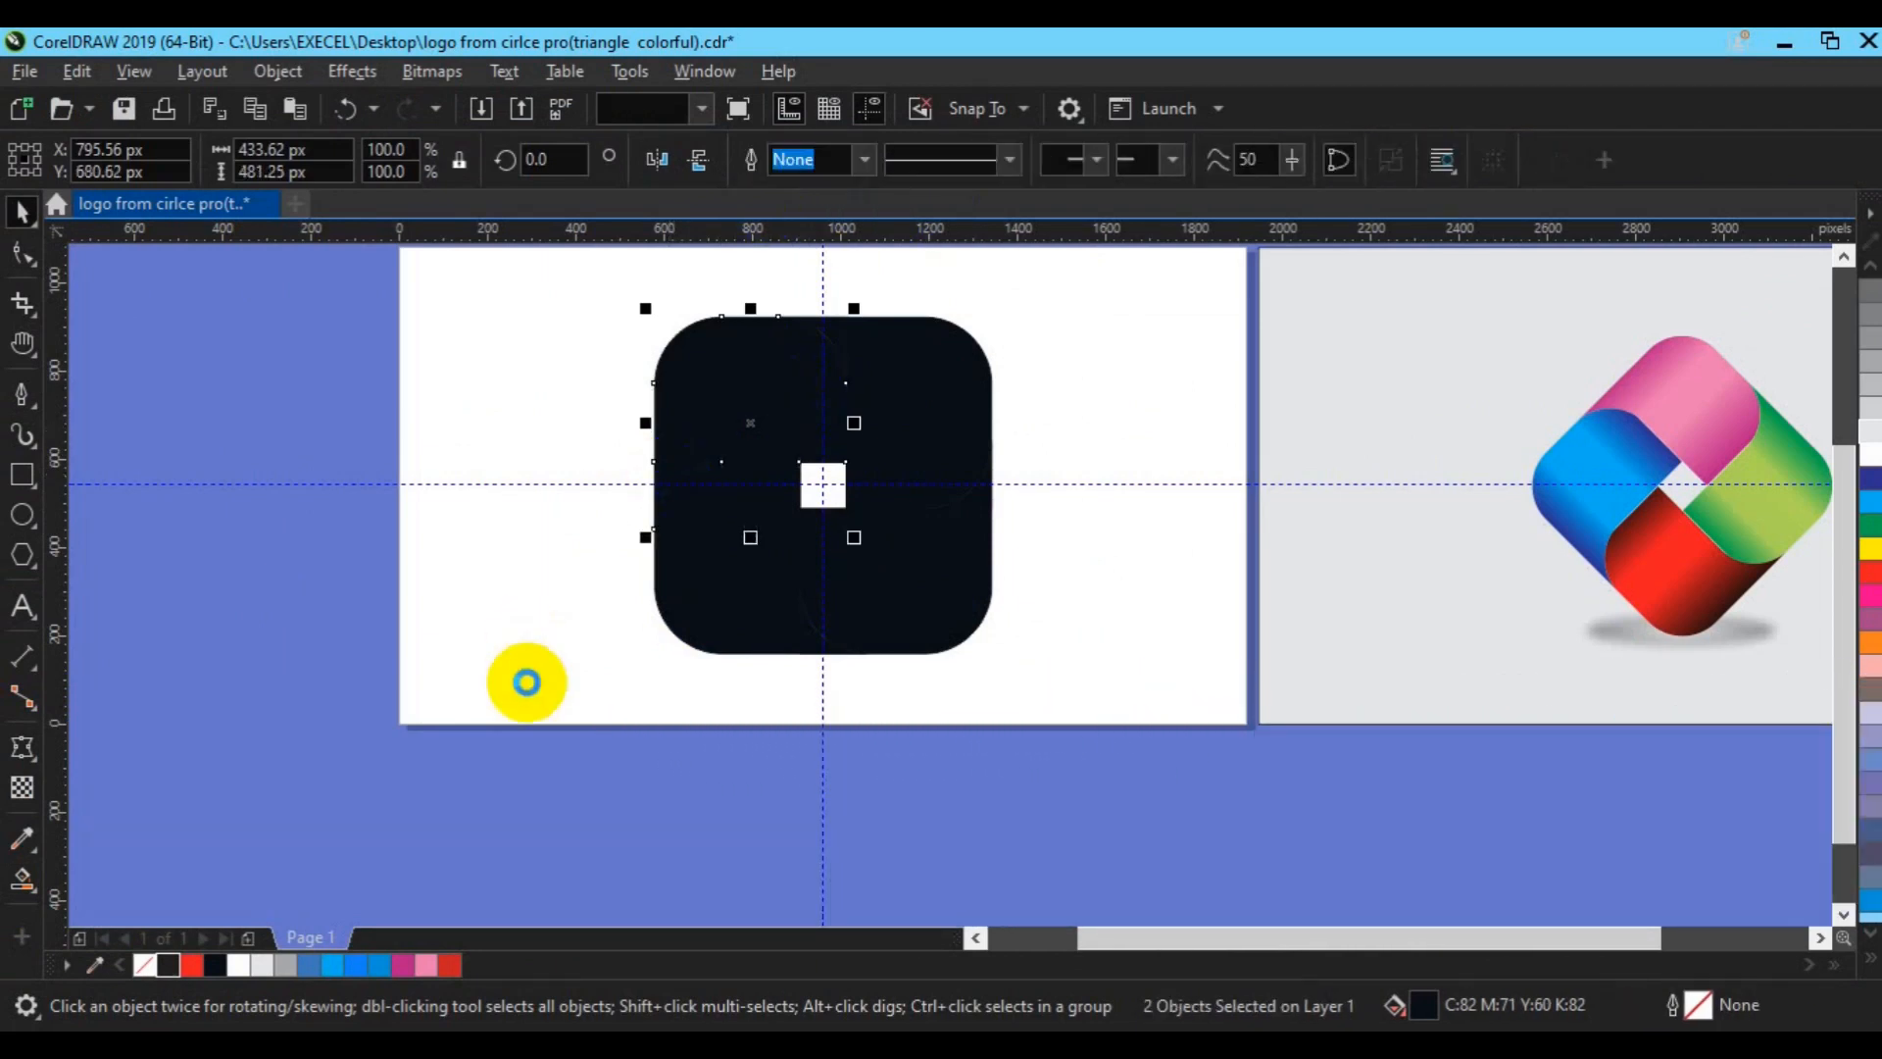
left_click(433, 966)
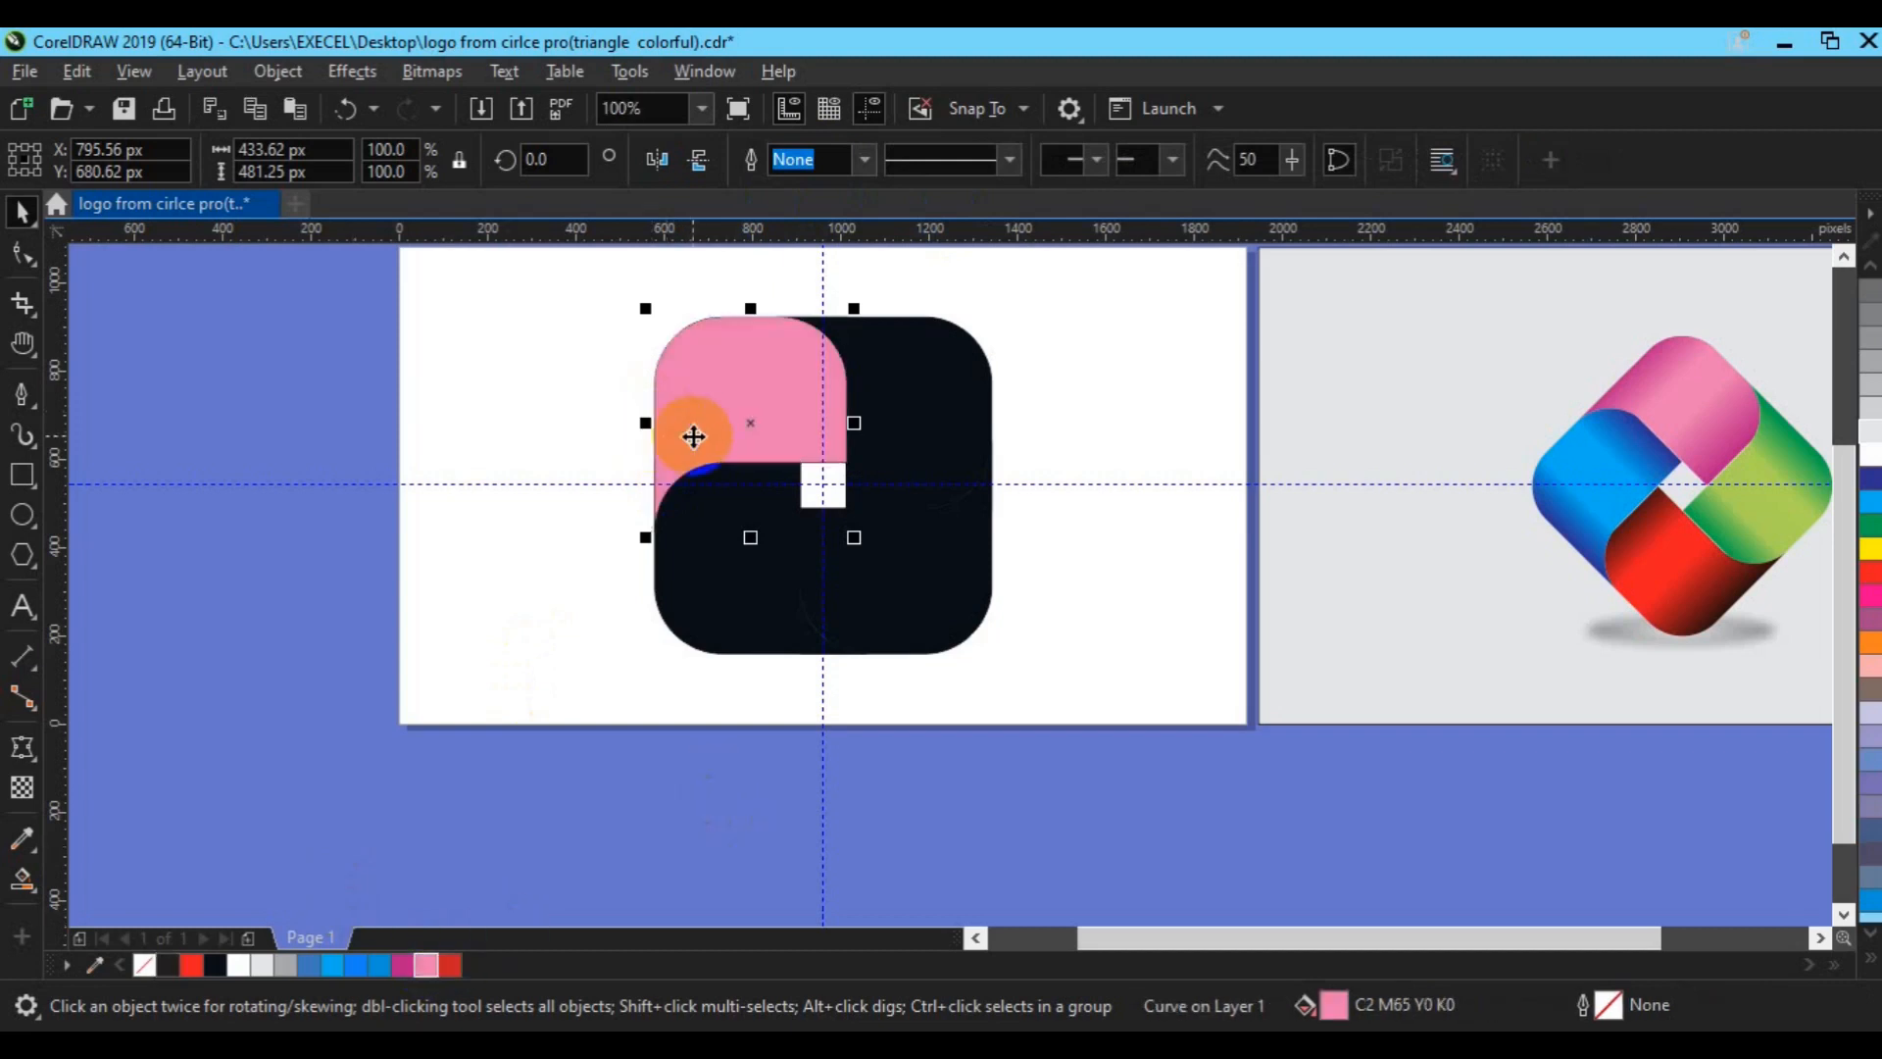
Weld the two upper-right pieces of the logo and fill the shape with magenta (C29 M100 Y8 K0)
left_click(933, 320)
left_click(813, 328, "shift")
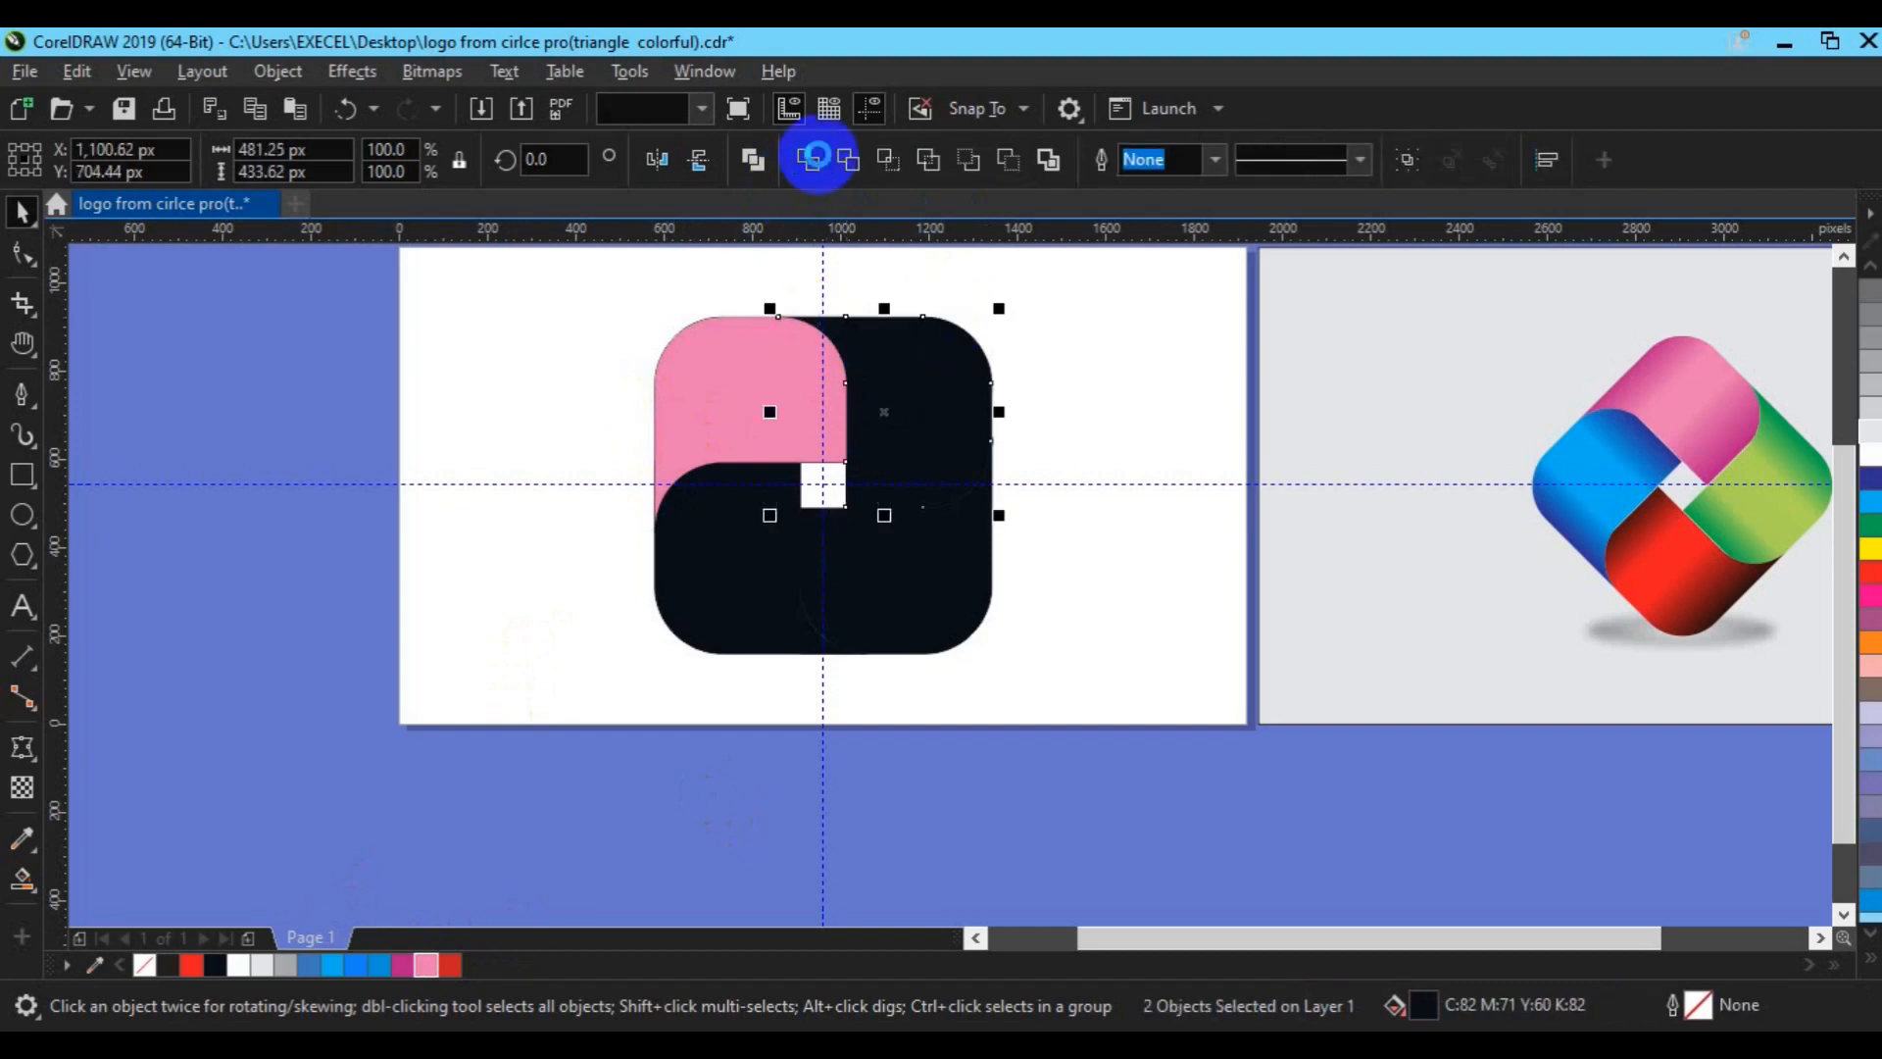
left_click(810, 159)
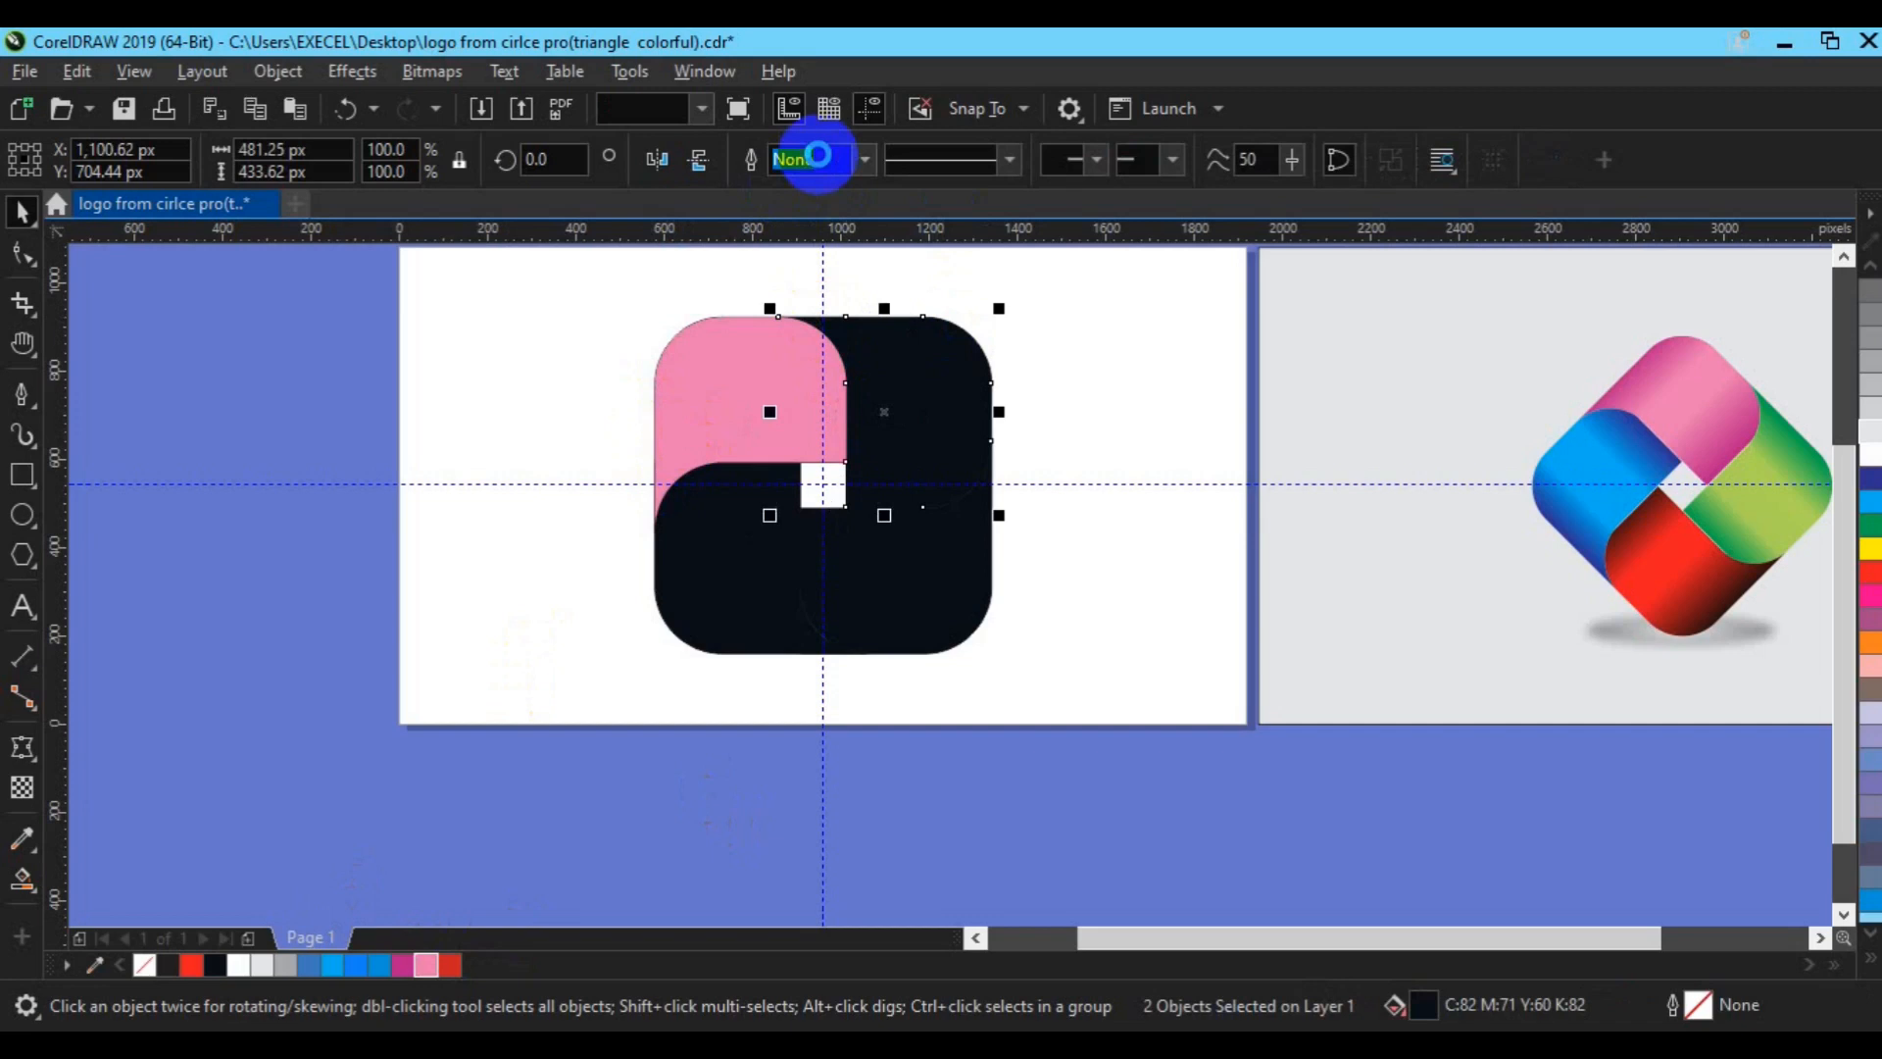
left_click(400, 965)
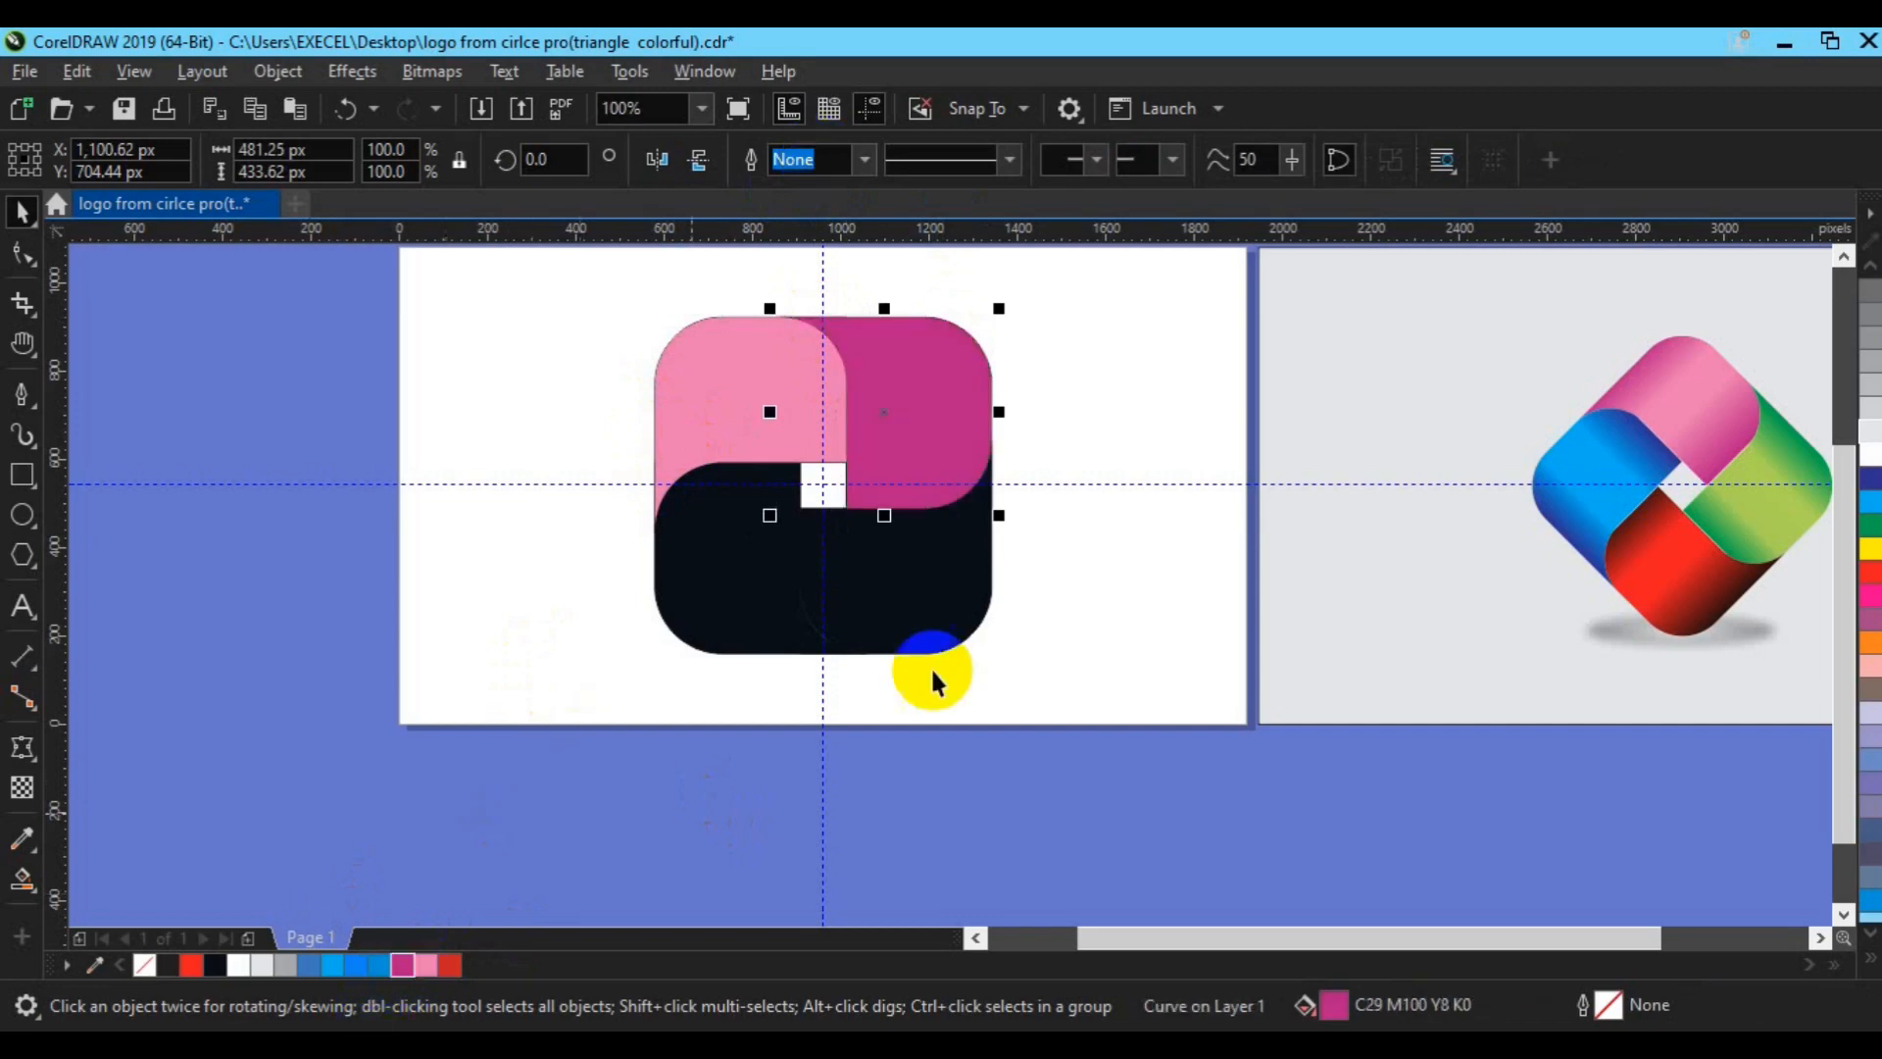
Weld the two lower-right pieces of the logo and fill the shape with Sky Blue
left_click(965, 508)
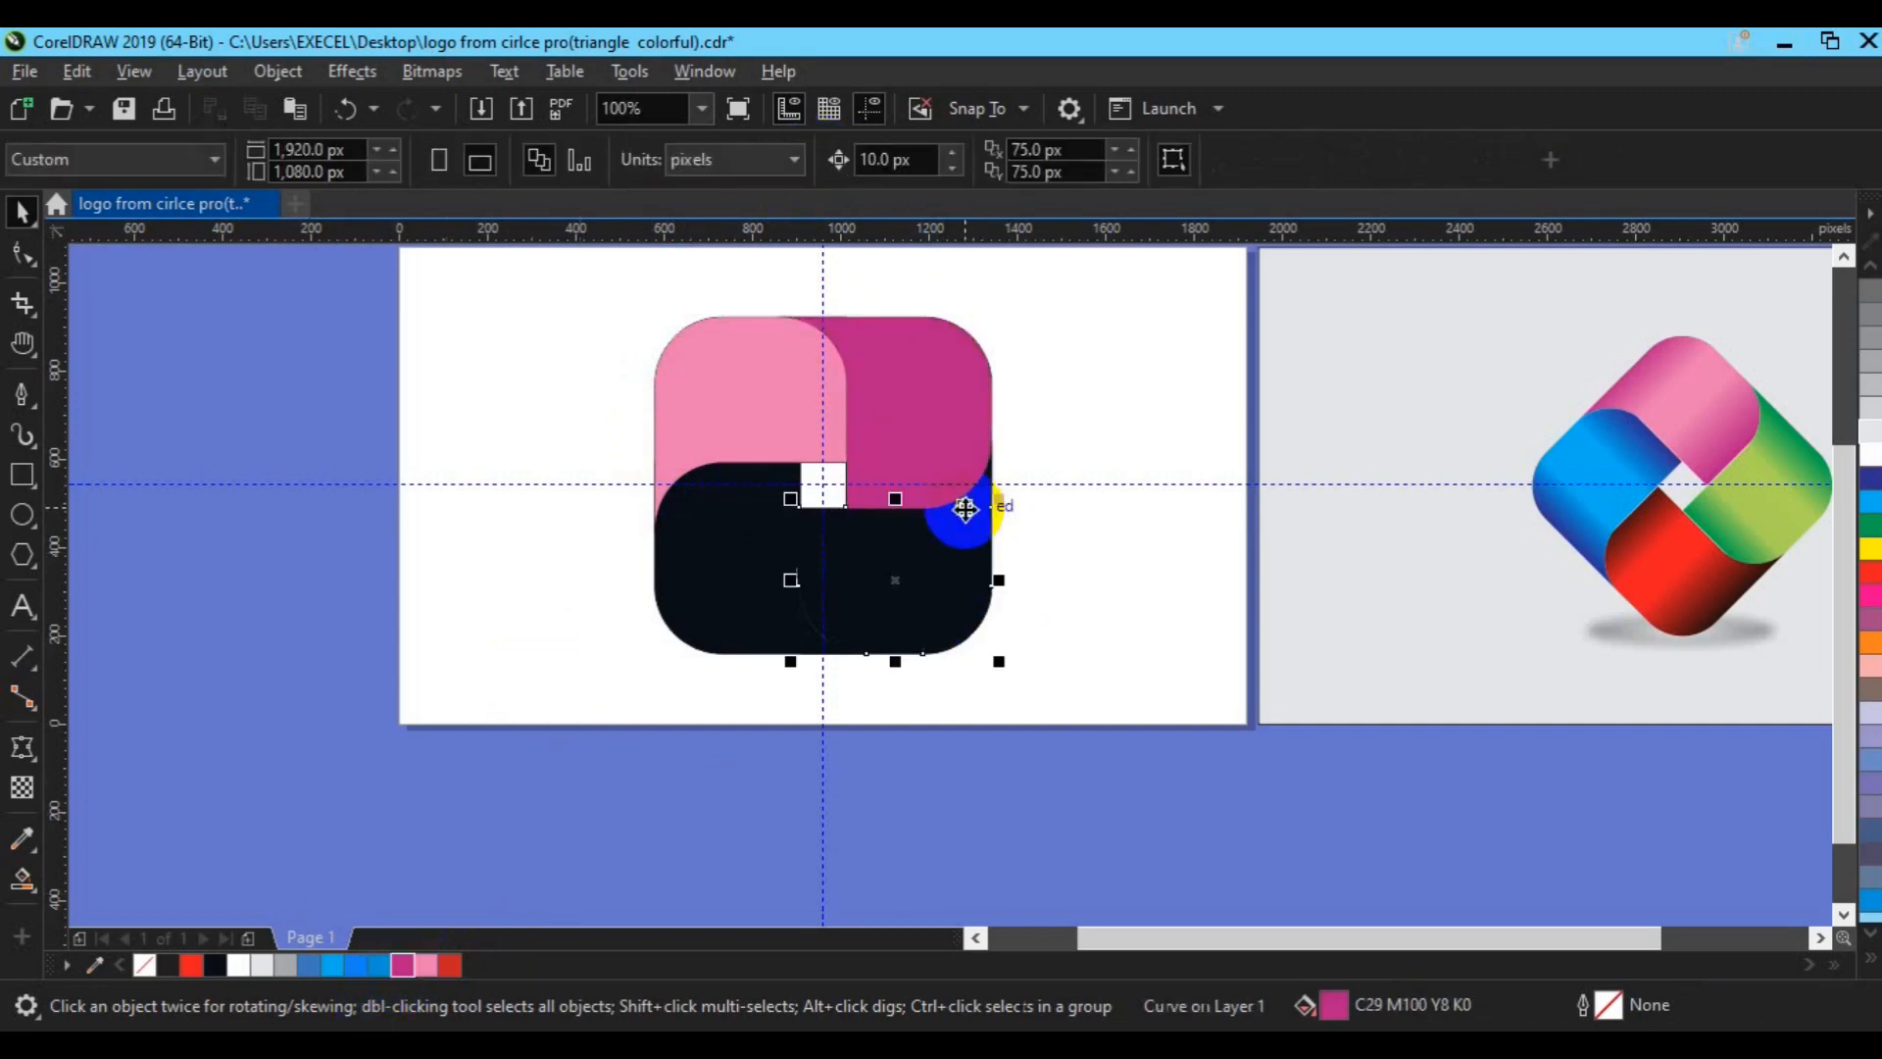
left_click(992, 475, "shift")
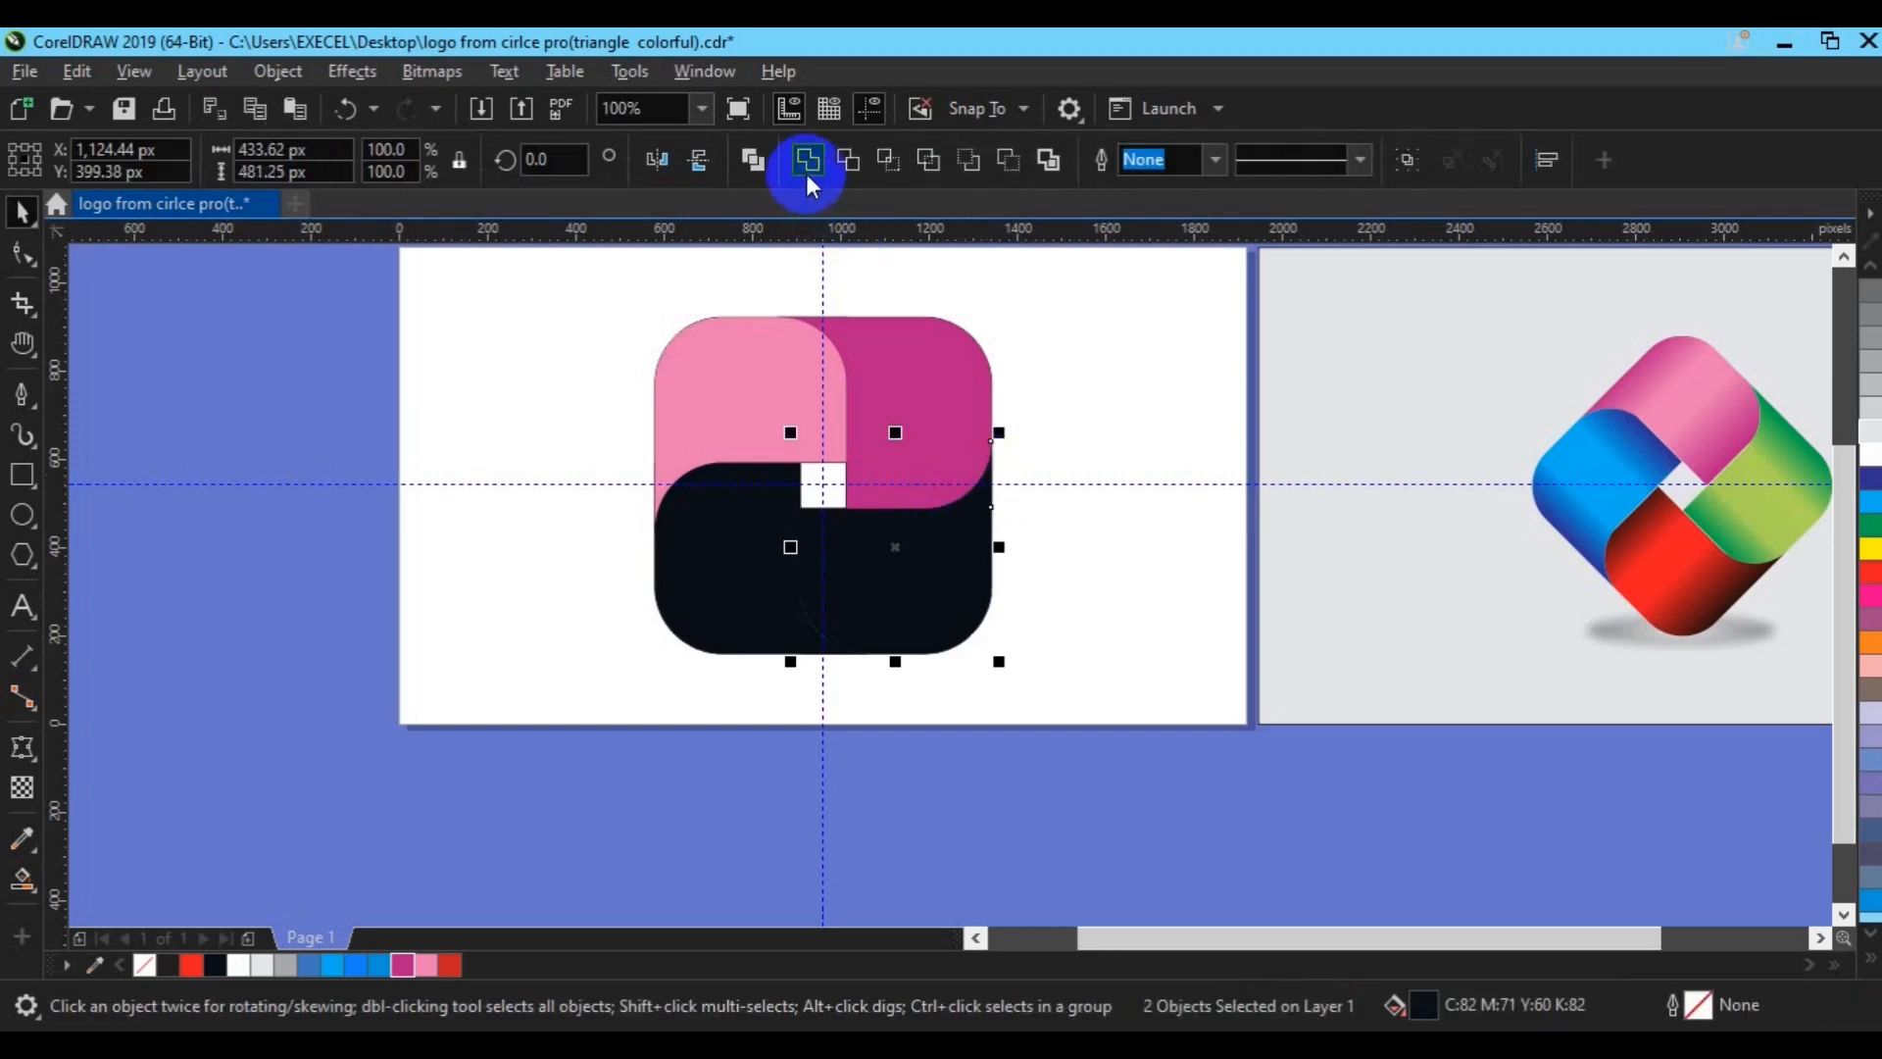
left_click(806, 160)
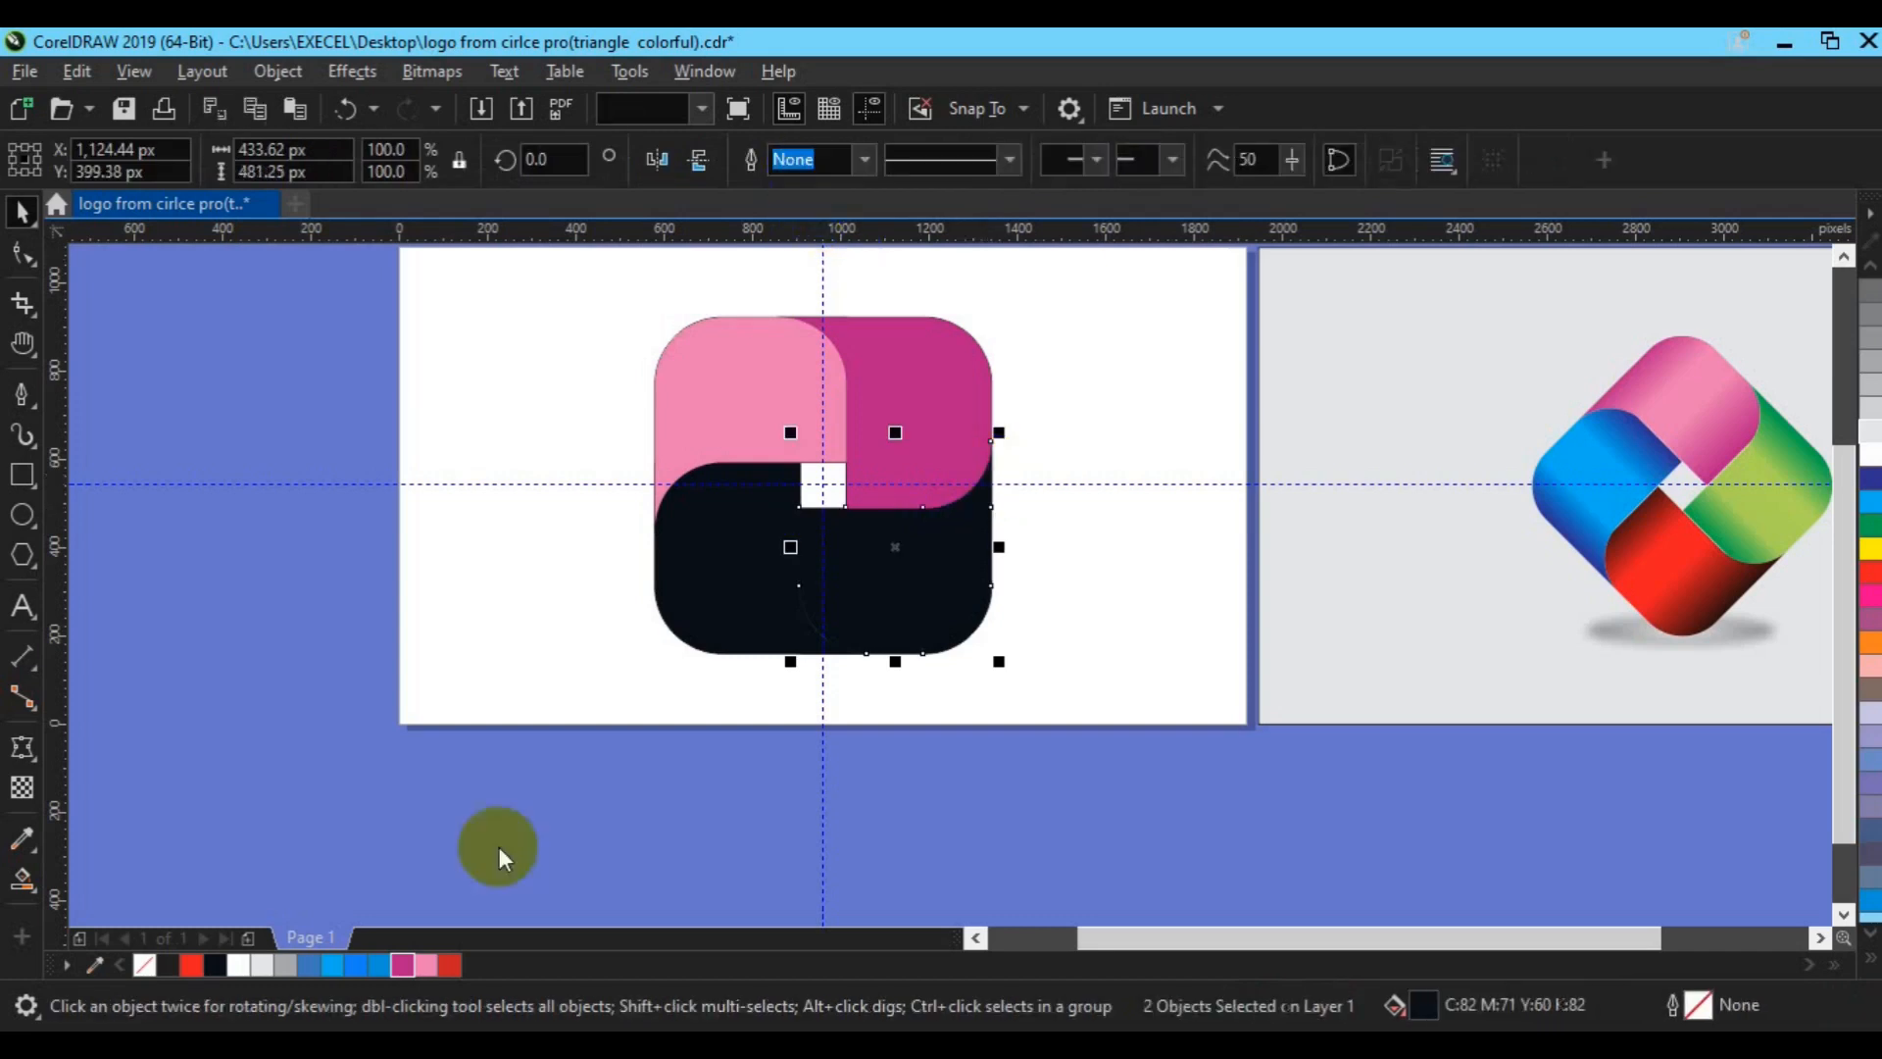
left_click(374, 964)
Weld the two lower-left pieces of the logo and fill the shape with Cyan
left_click(706, 613)
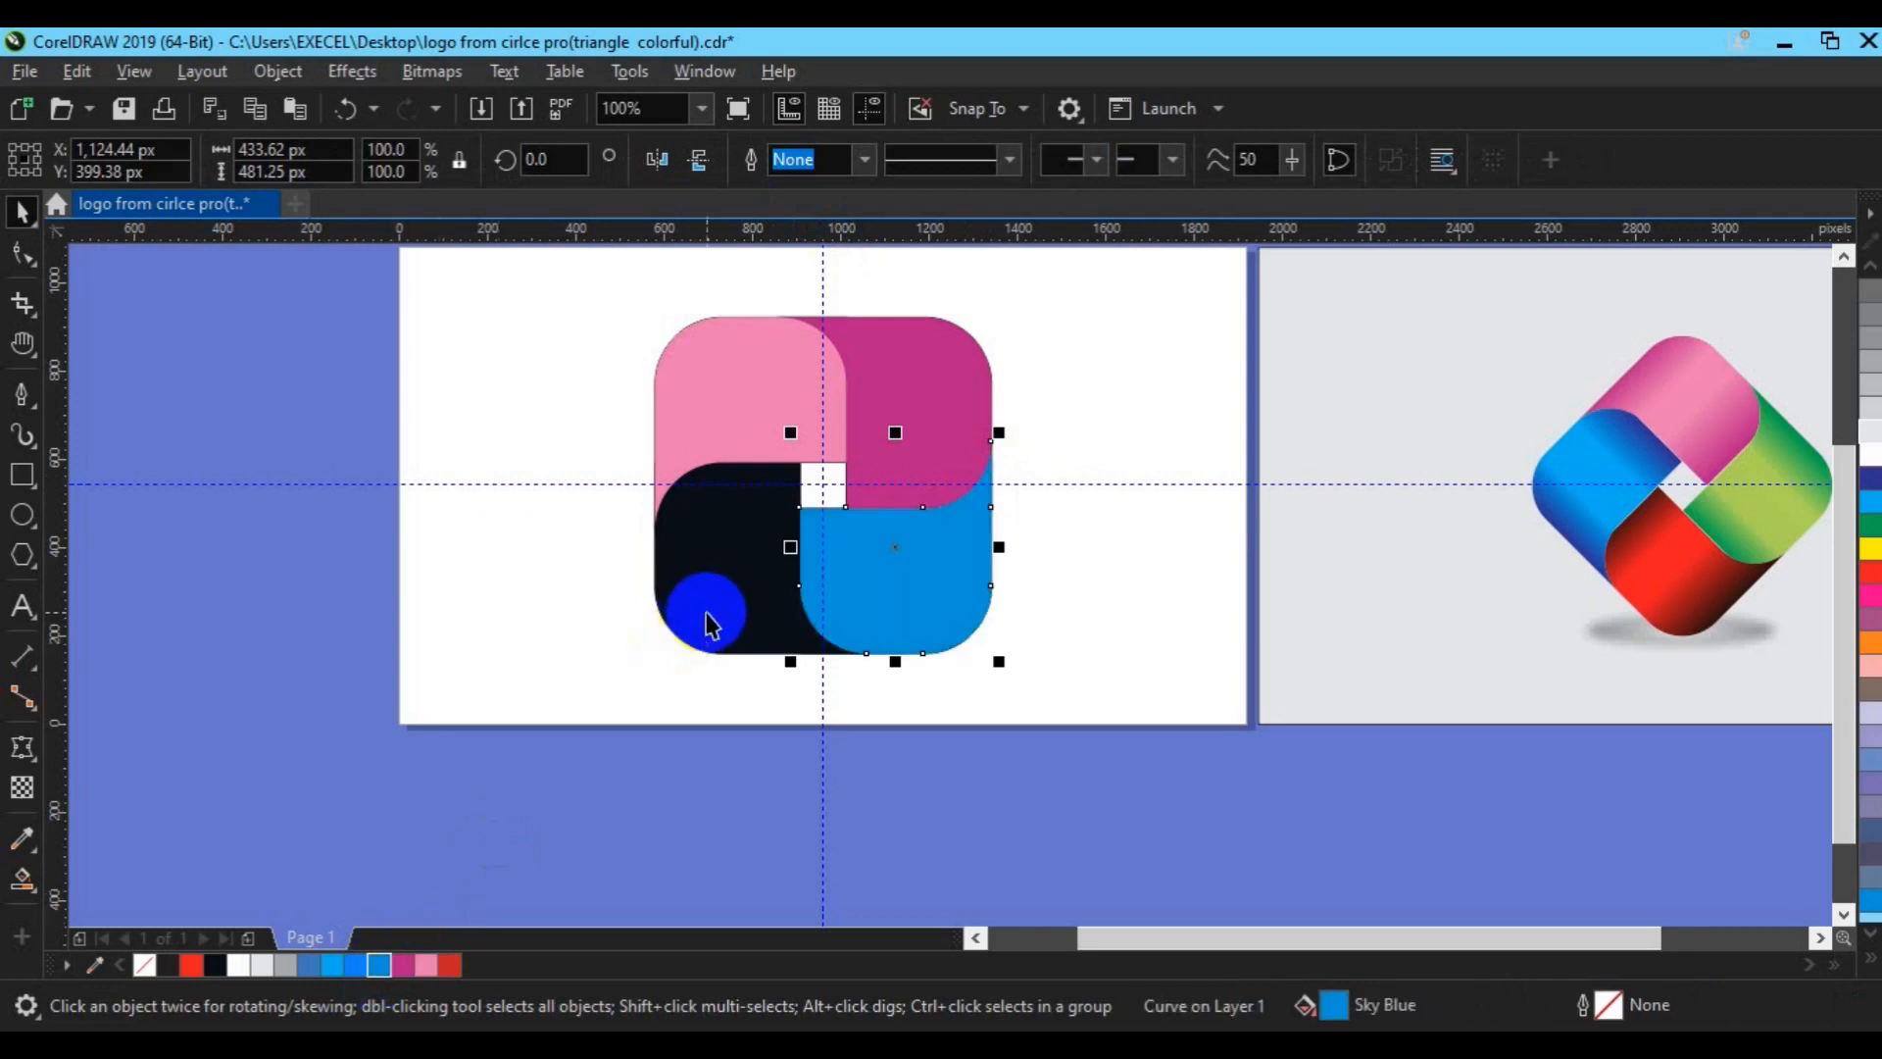
left_click(839, 651, "shift")
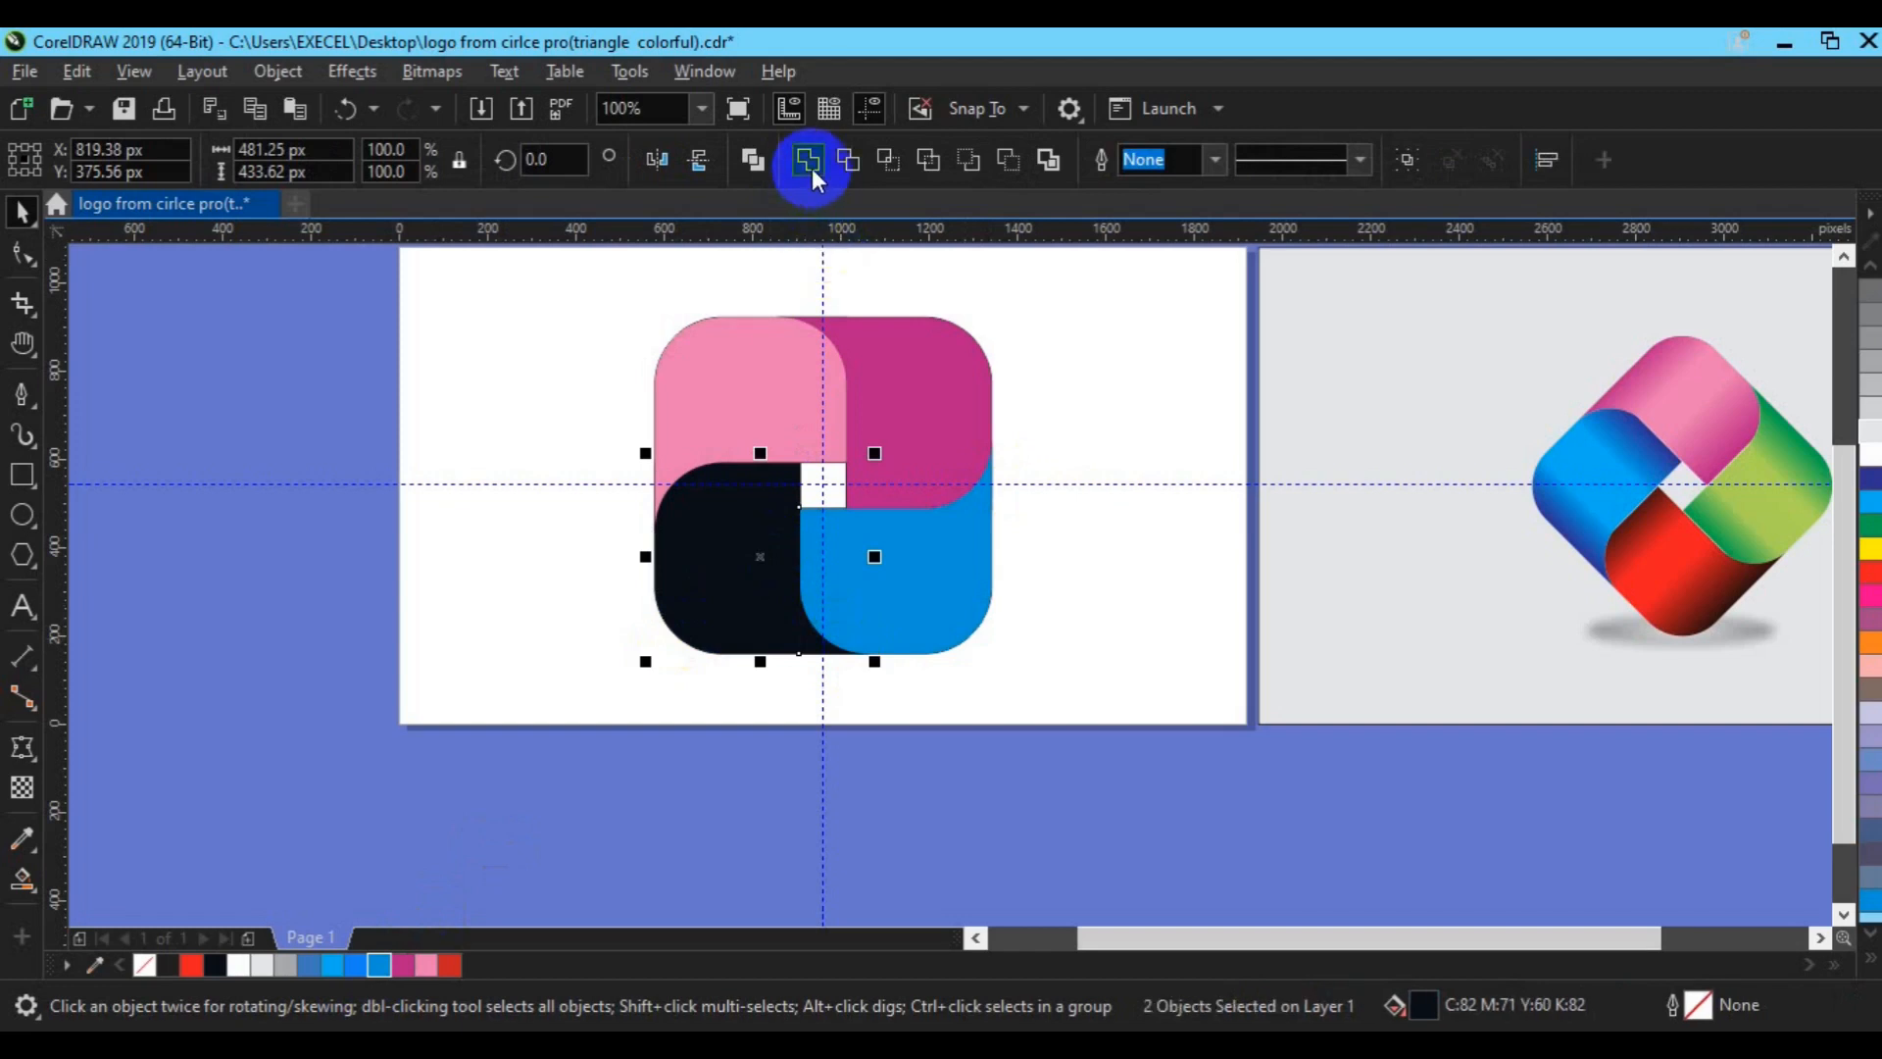
left_click(812, 168)
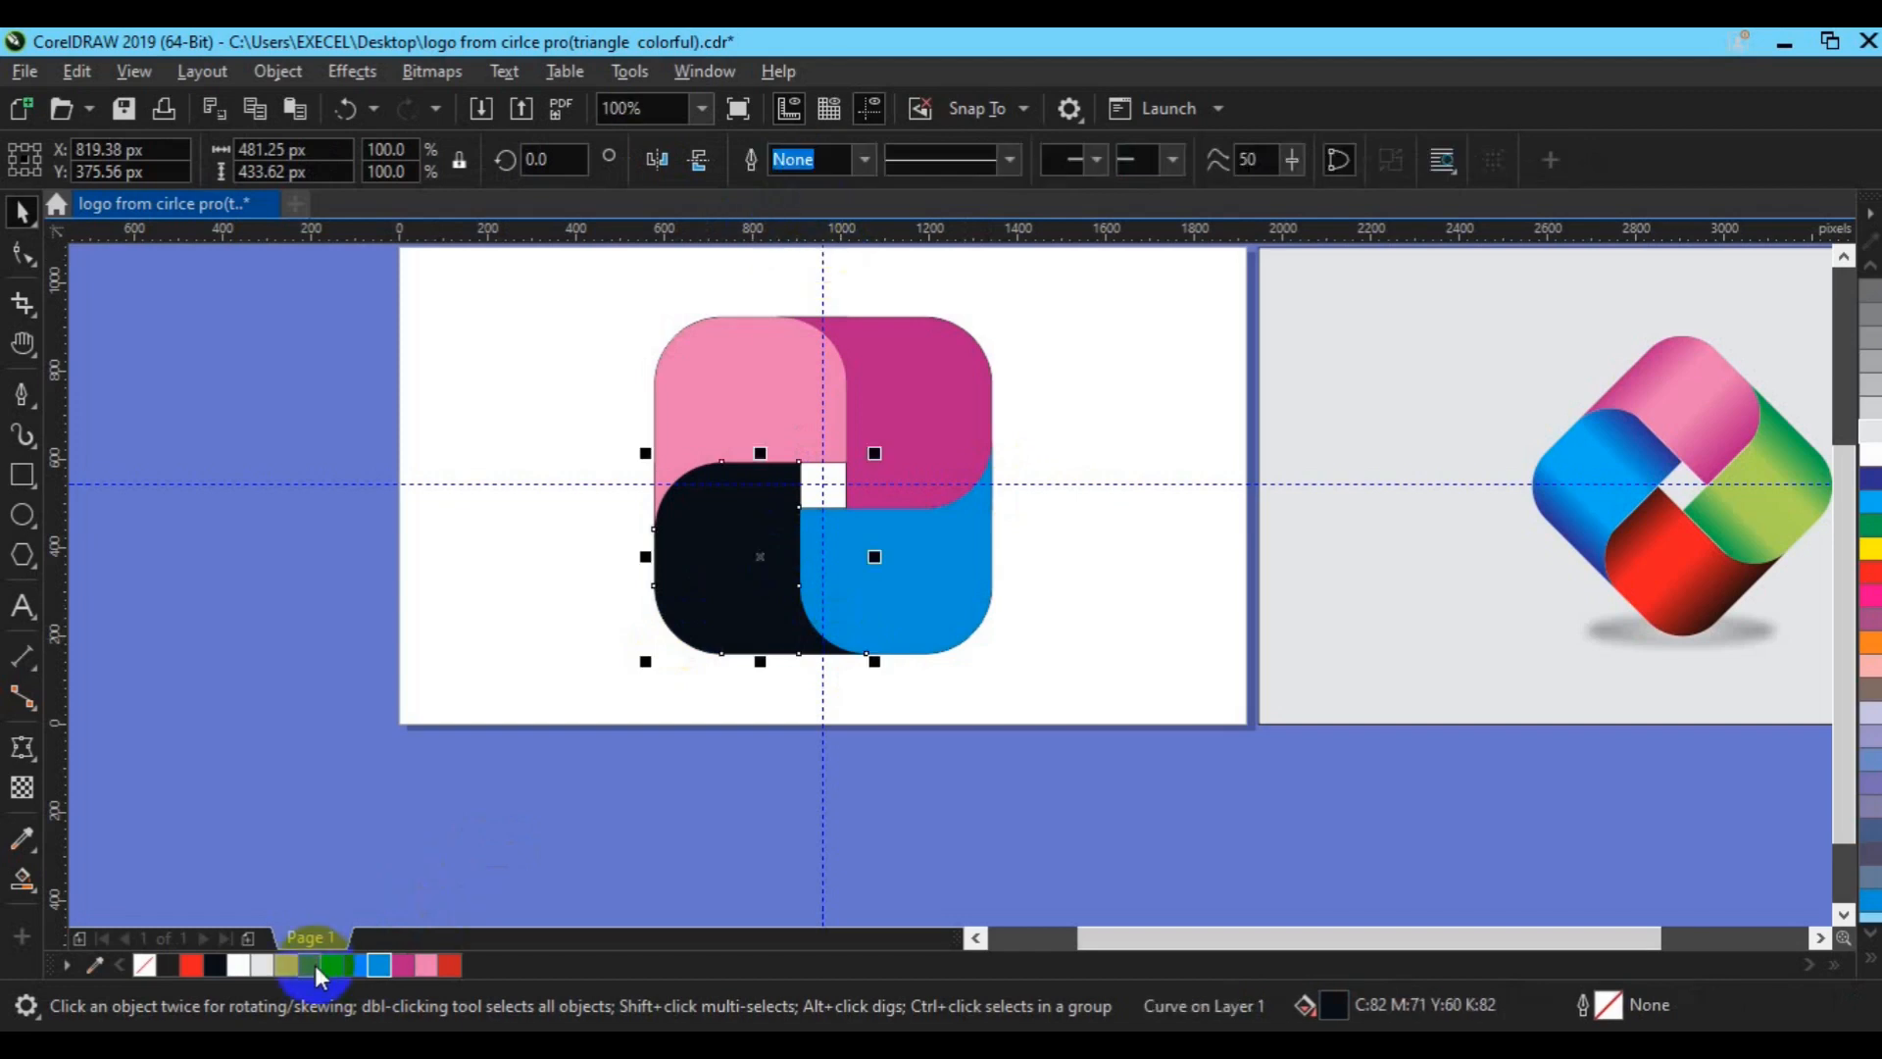
left_click(334, 969)
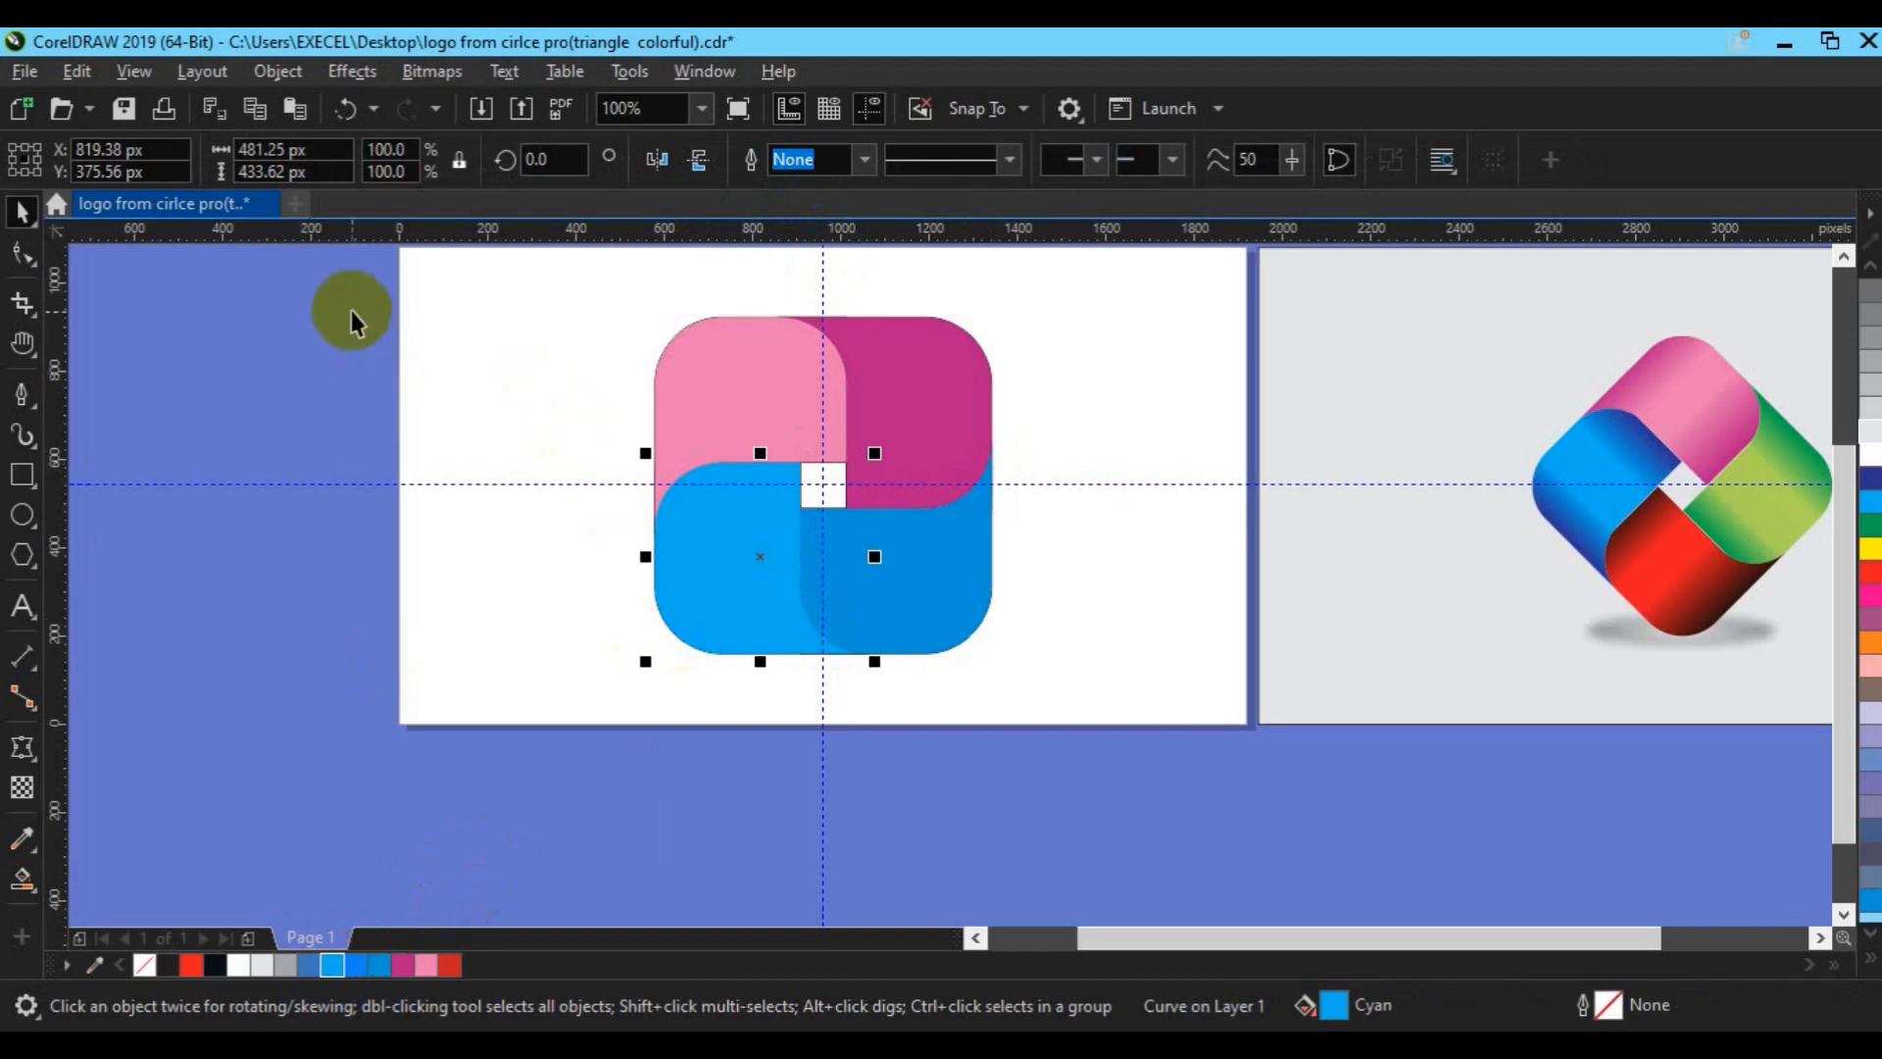
Select all four coloured logo pieces and move them together to the right, off the original outlines
left_click(774, 405)
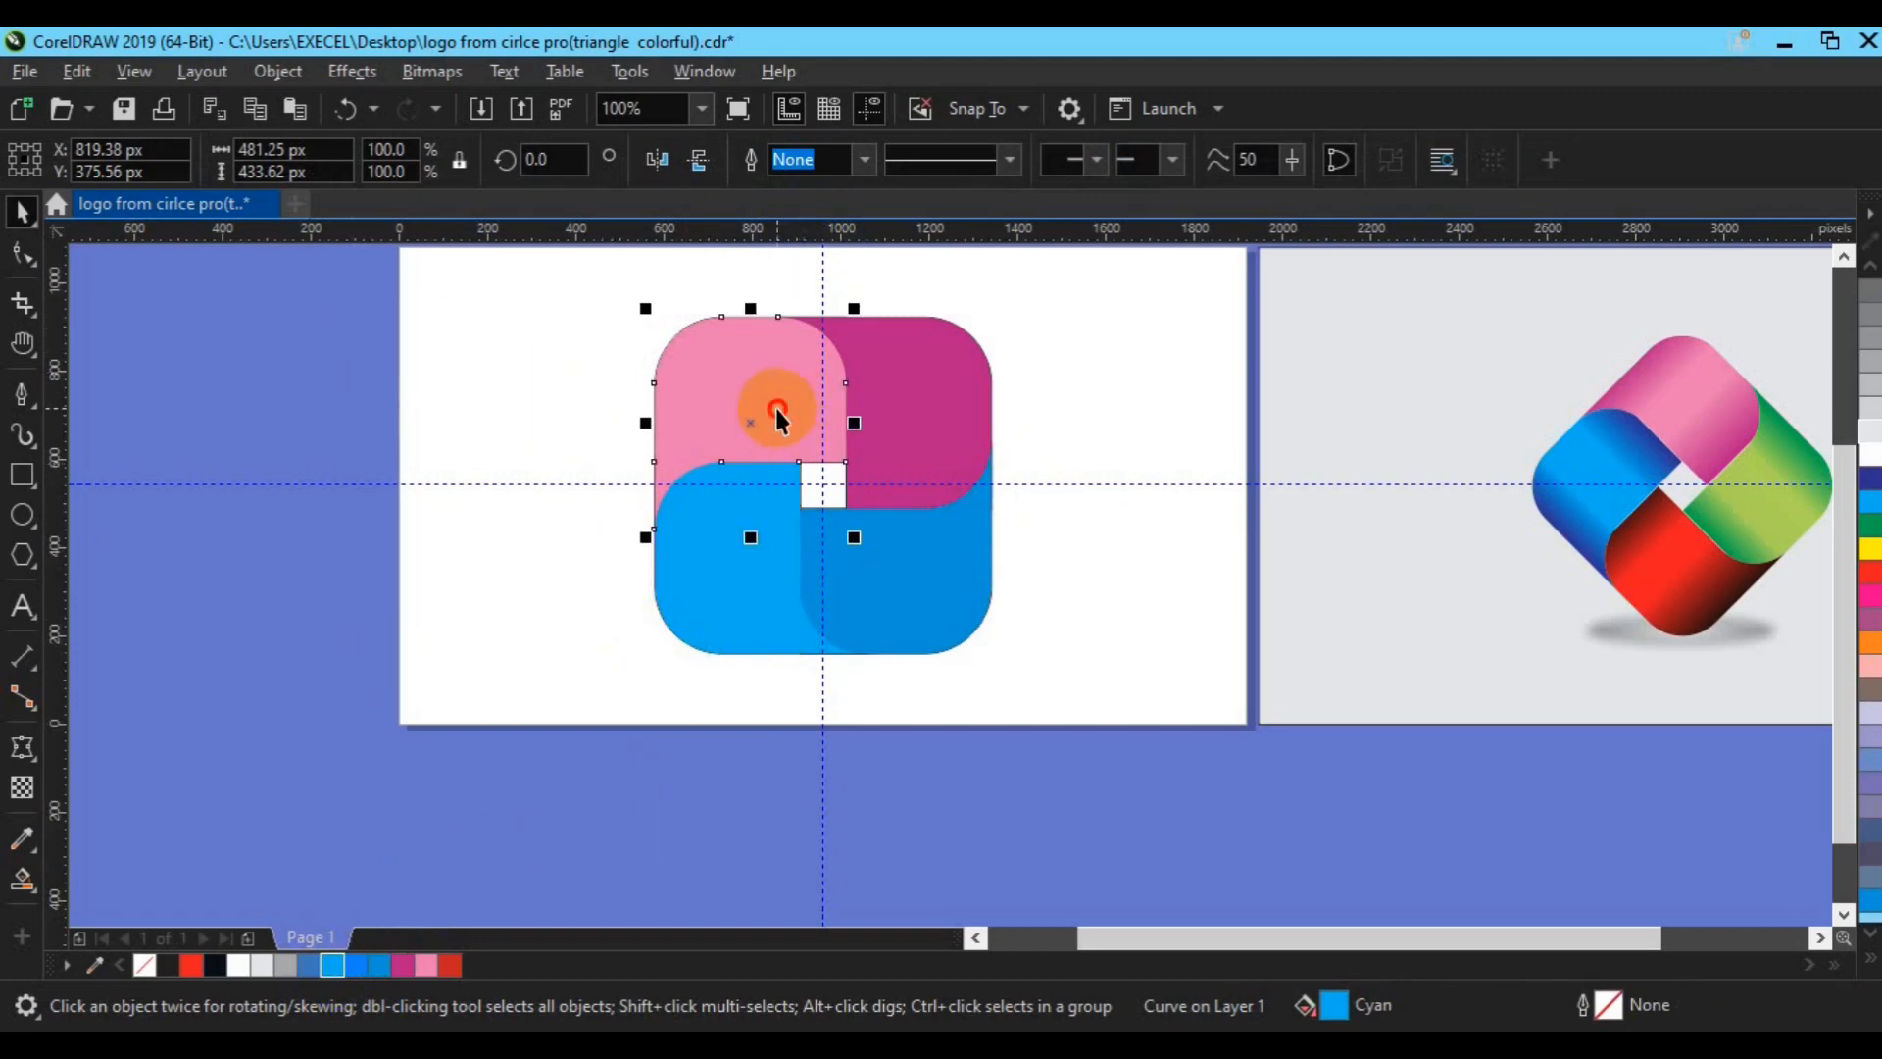
left_click(897, 414, "shift")
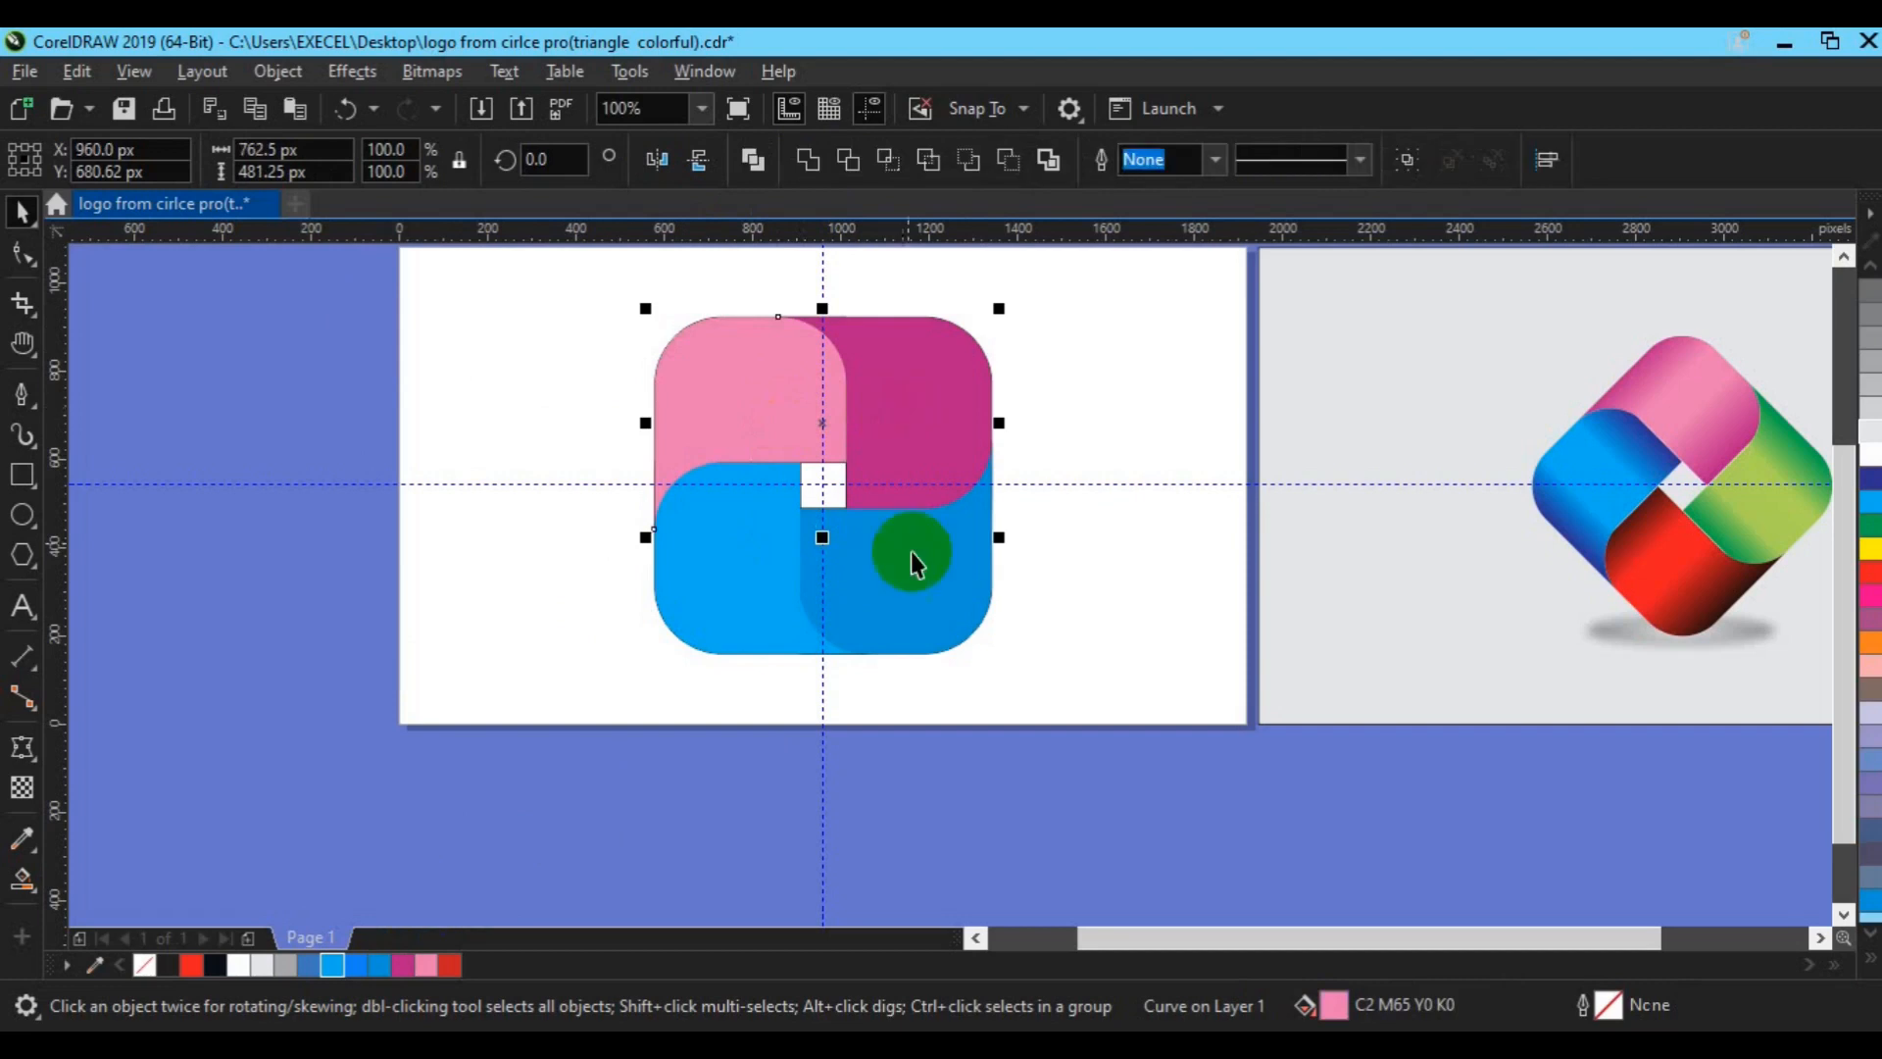
left_click(924, 606, "shift")
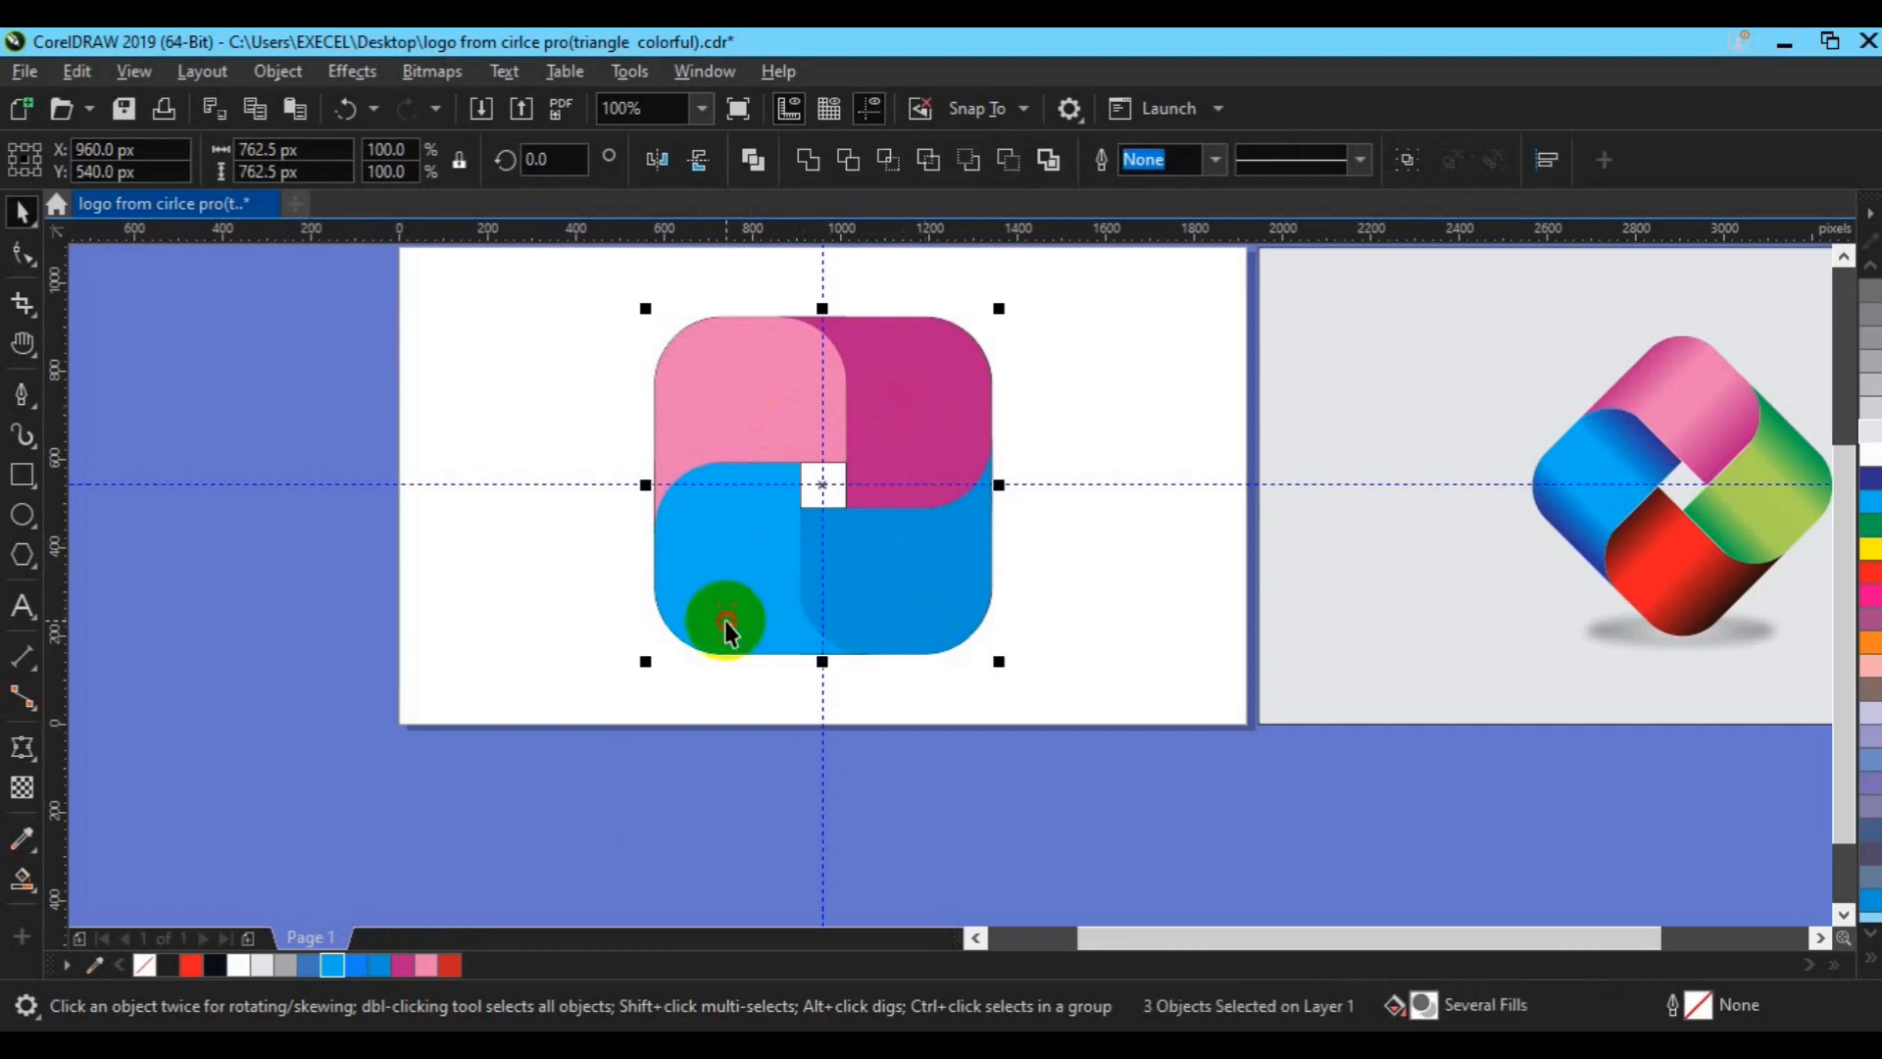
left_click_drag(726, 620, 1100, 600)
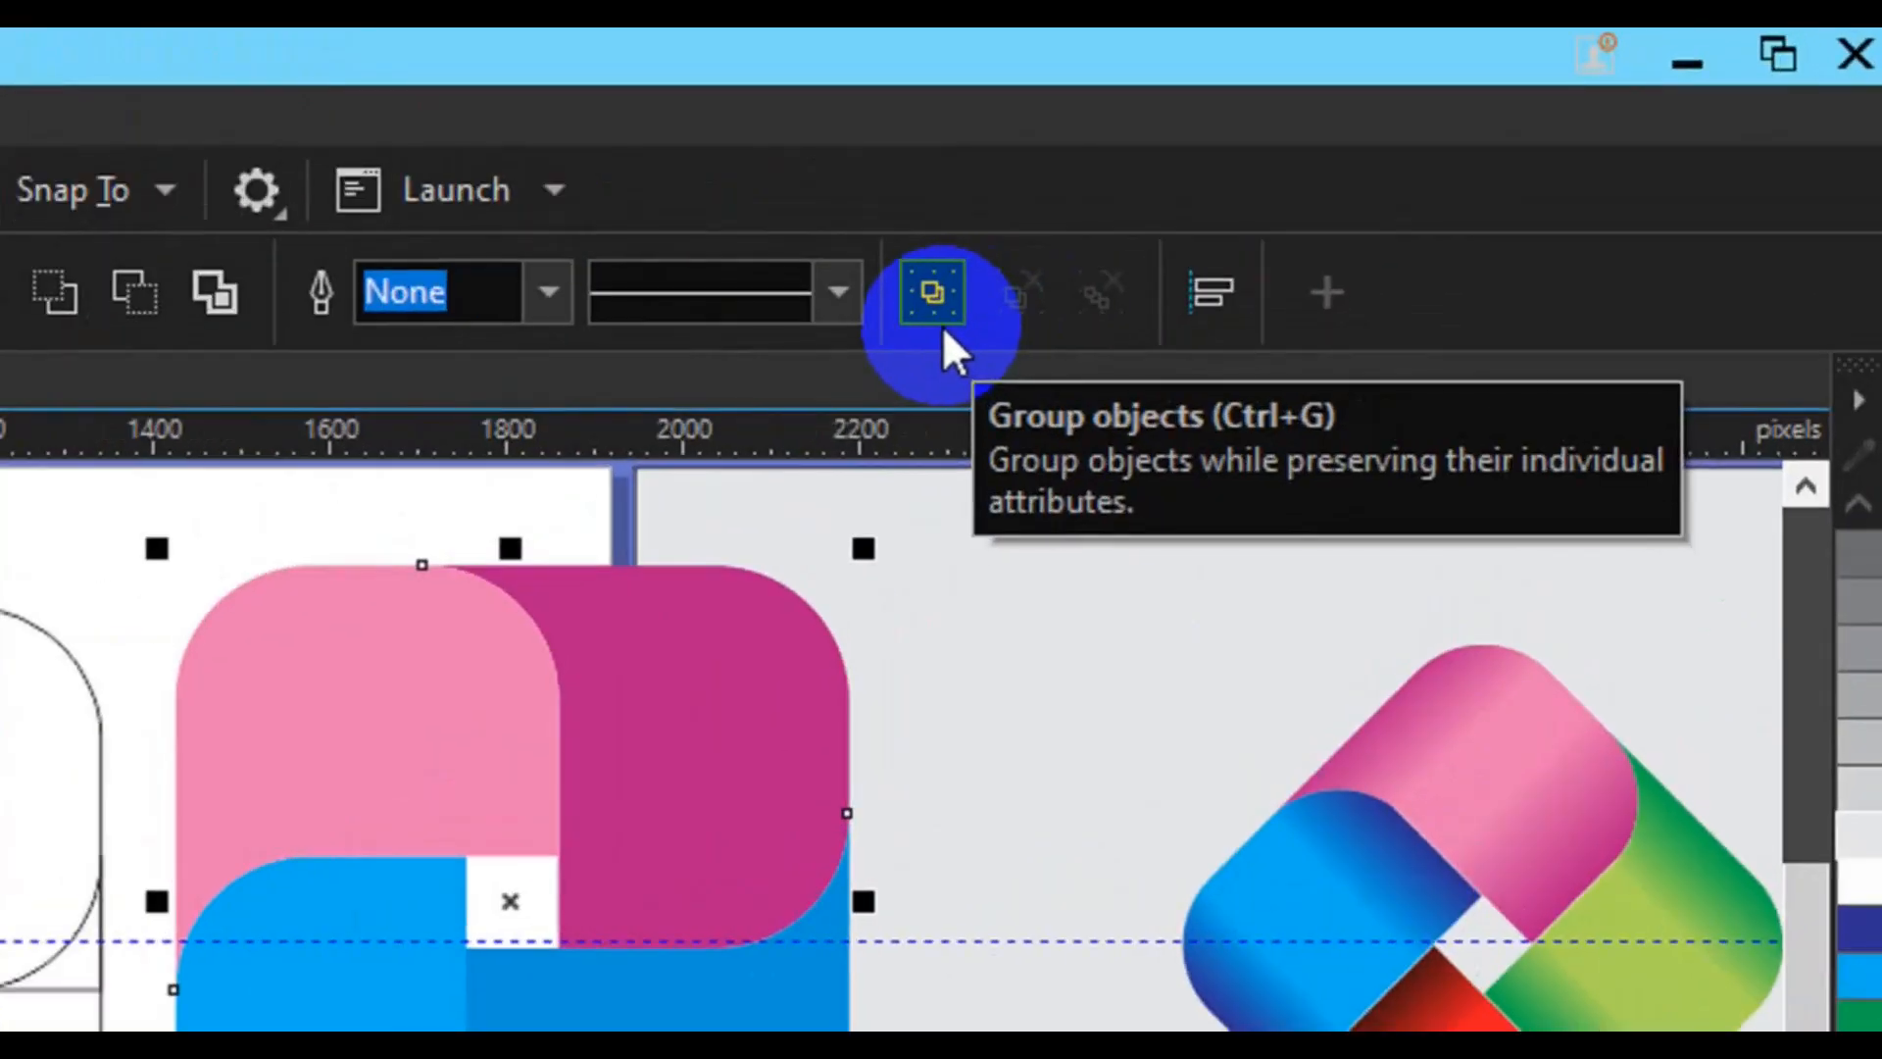
Group the four coloured logo pieces and delete the original outline shapes left on the page
left_click(929, 314)
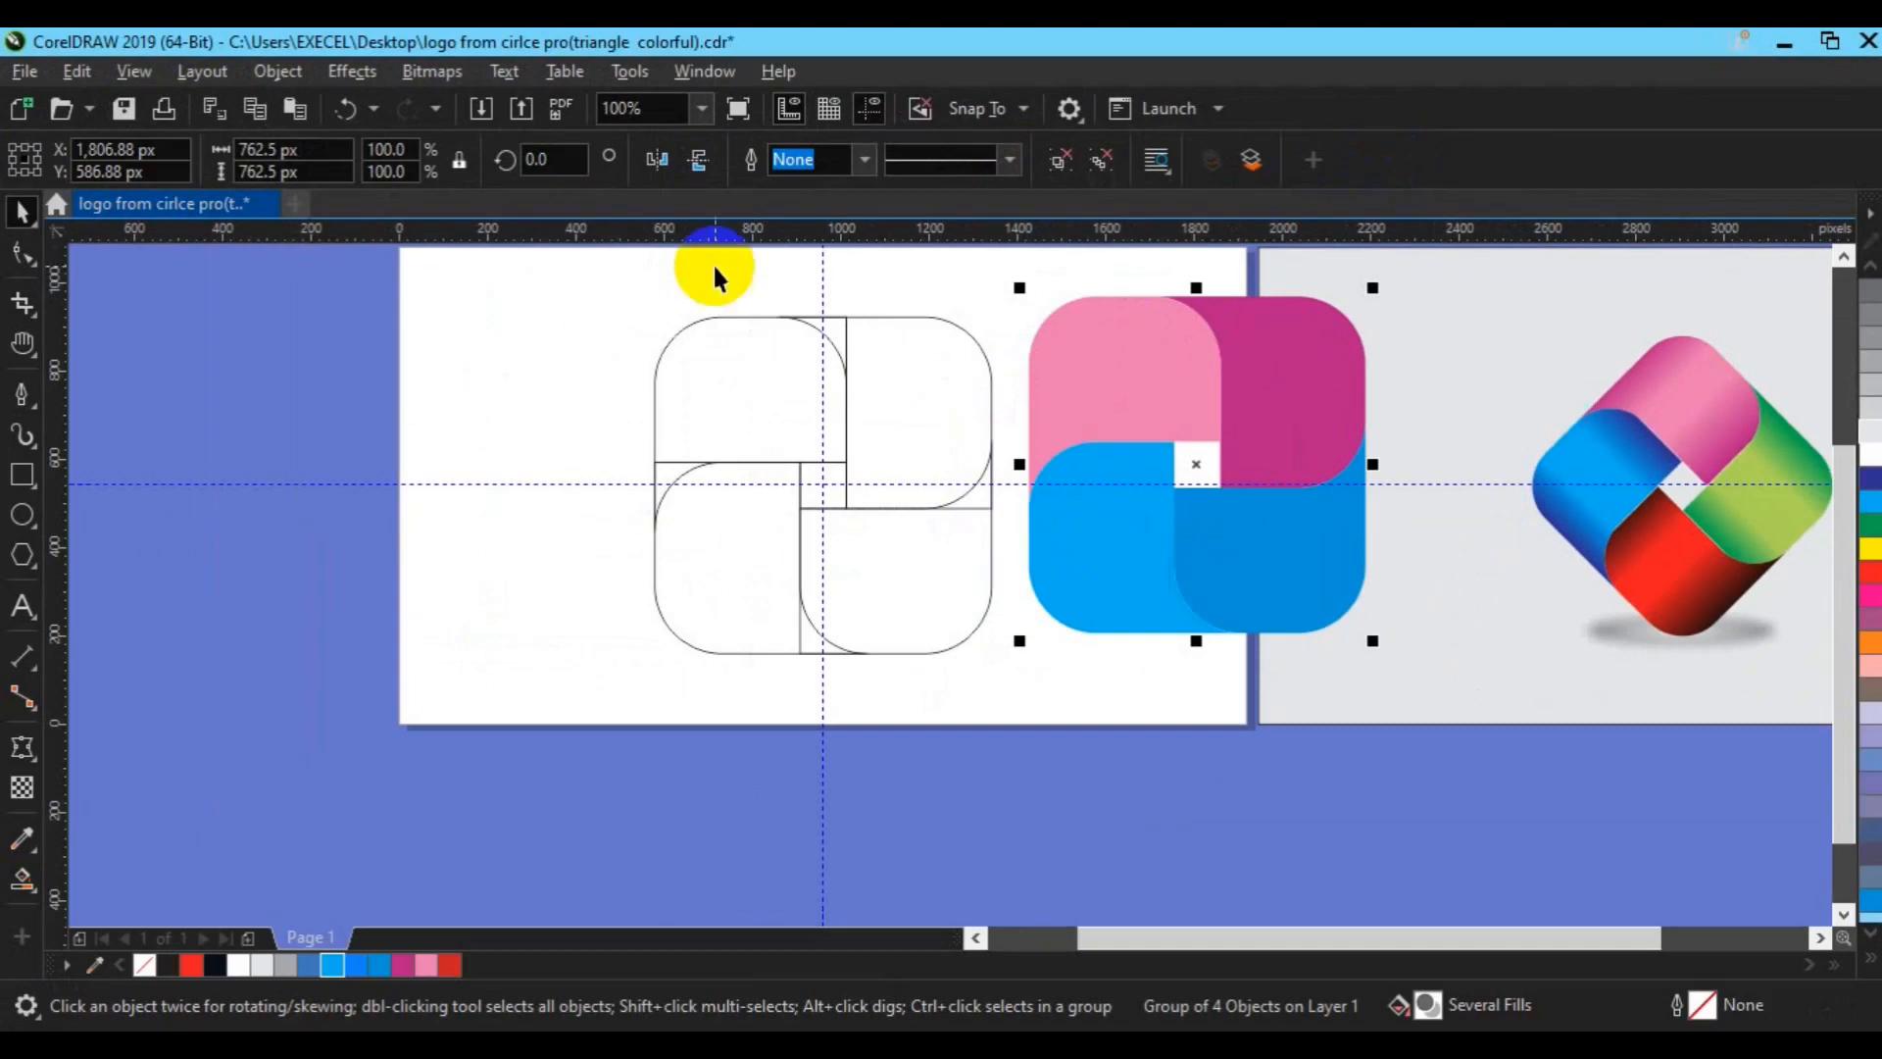
left_click_drag(306, 304, 1161, 720)
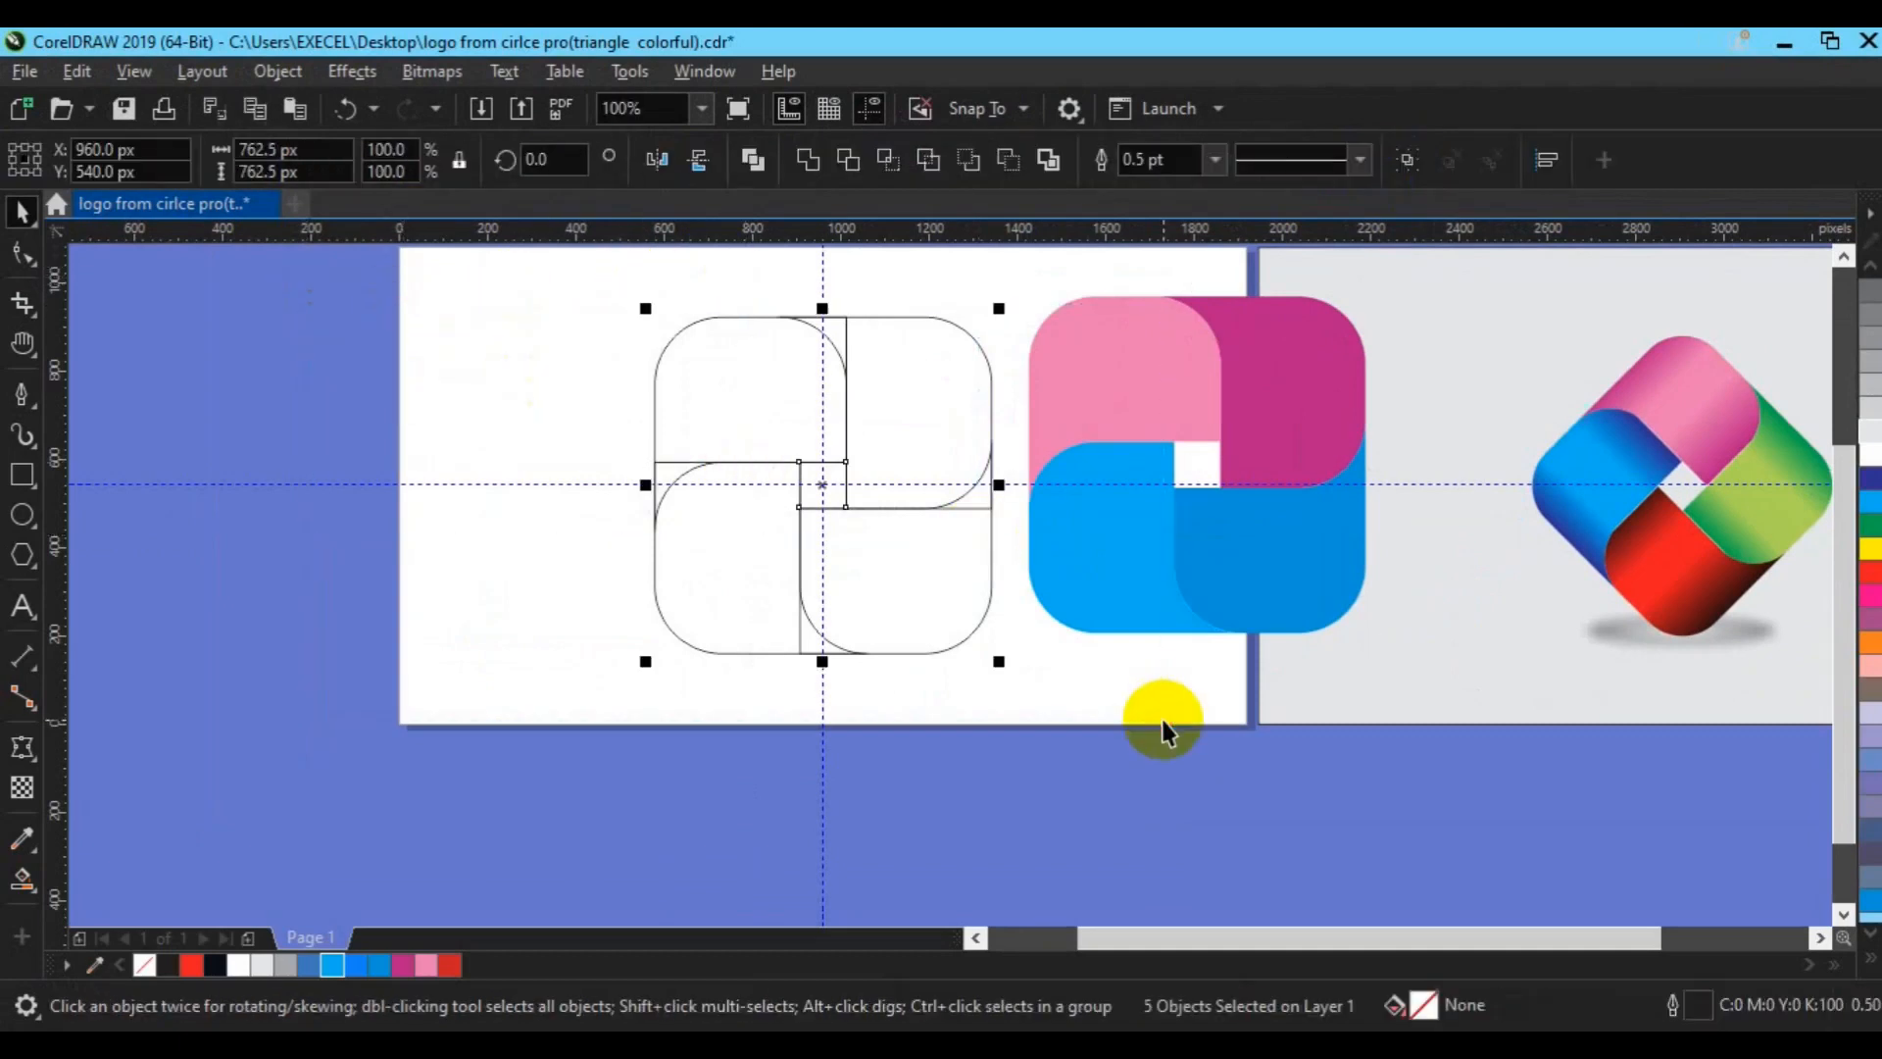
key("Delete")
Centre the grouped coloured logo on the page and ungroup it into its separate pieces
left_click(1152, 551)
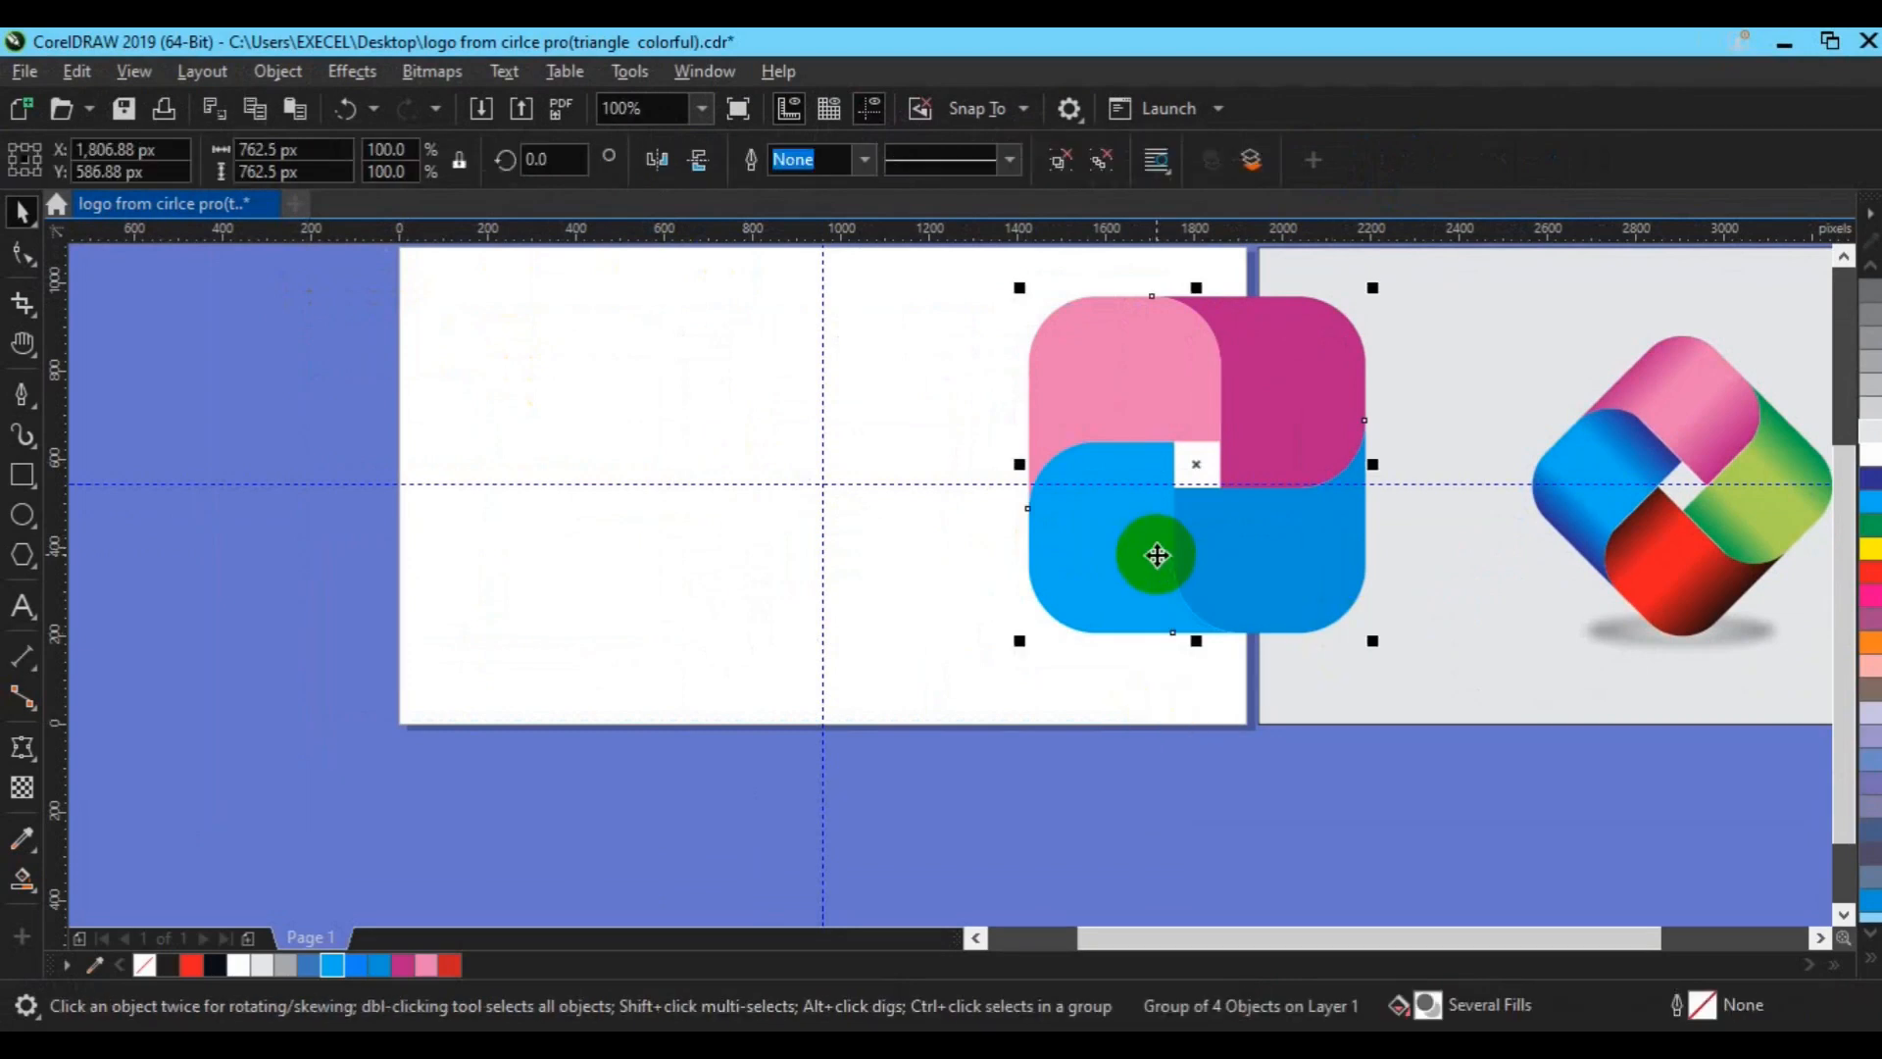
key("p")
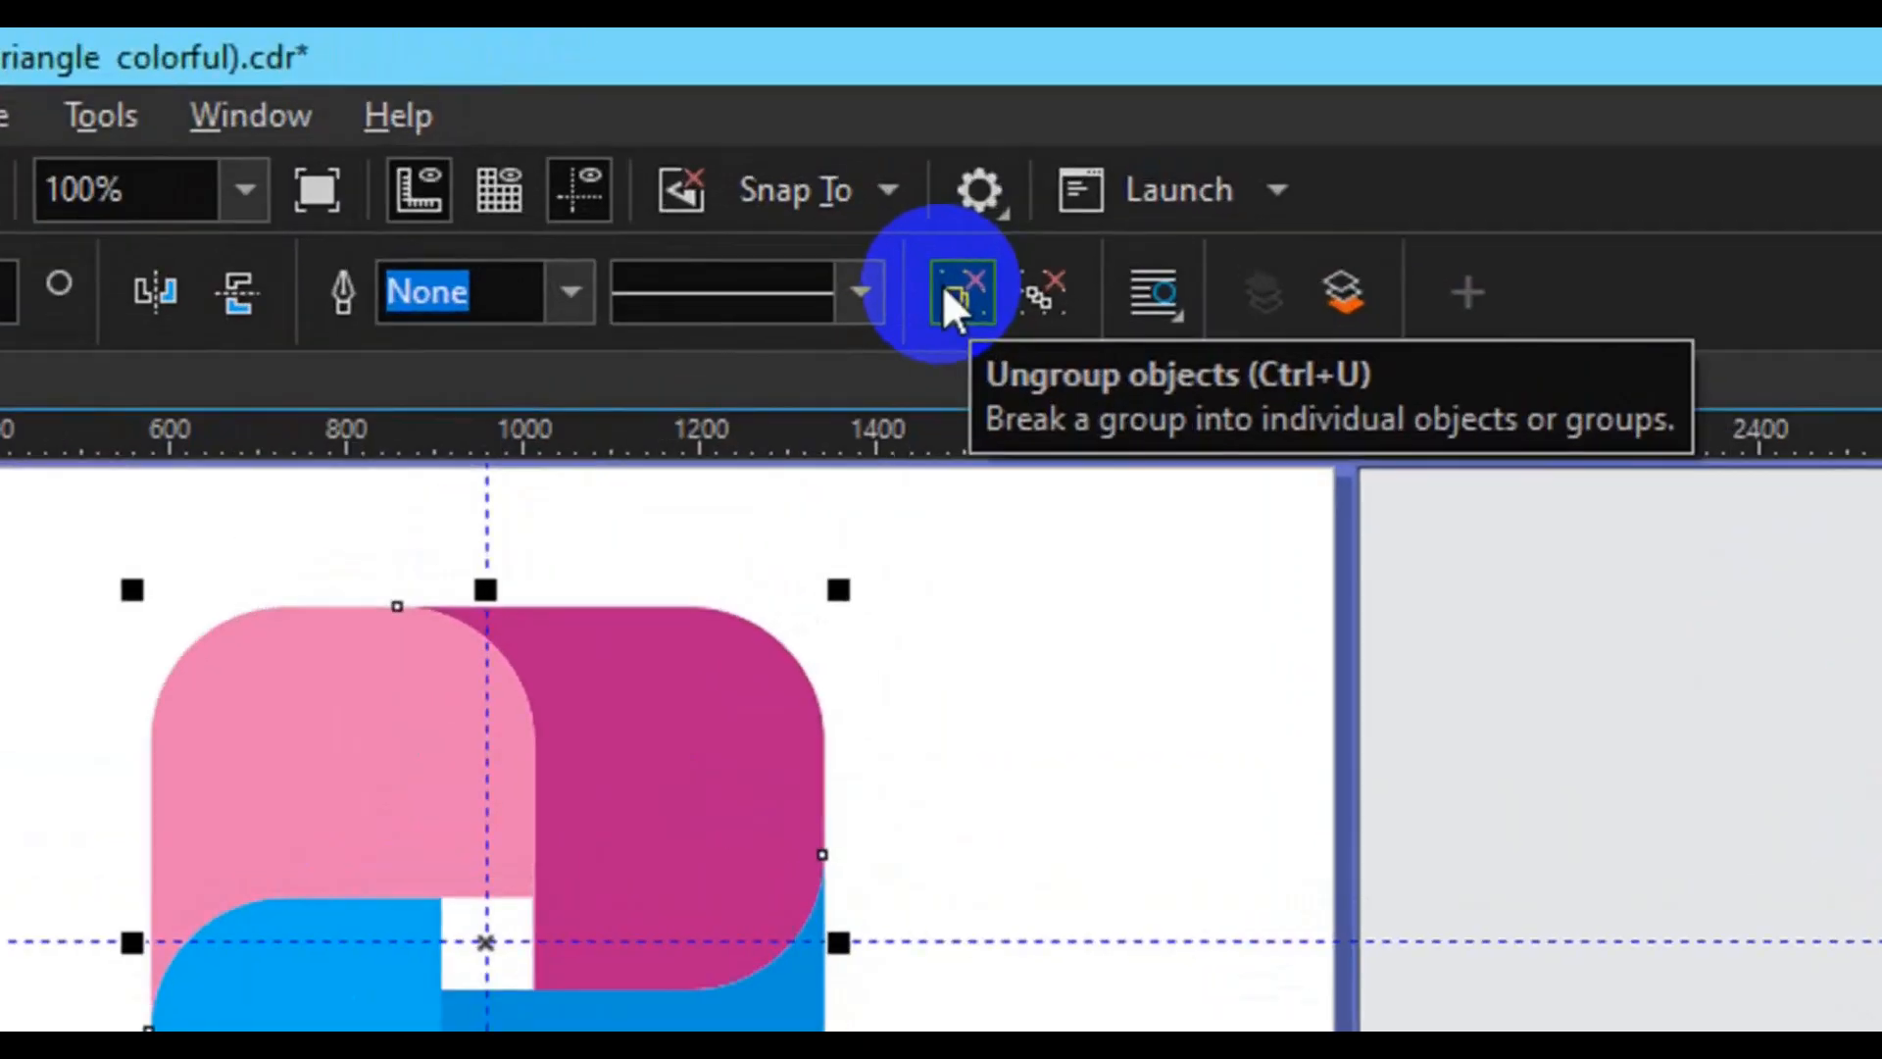
left_click(1055, 165)
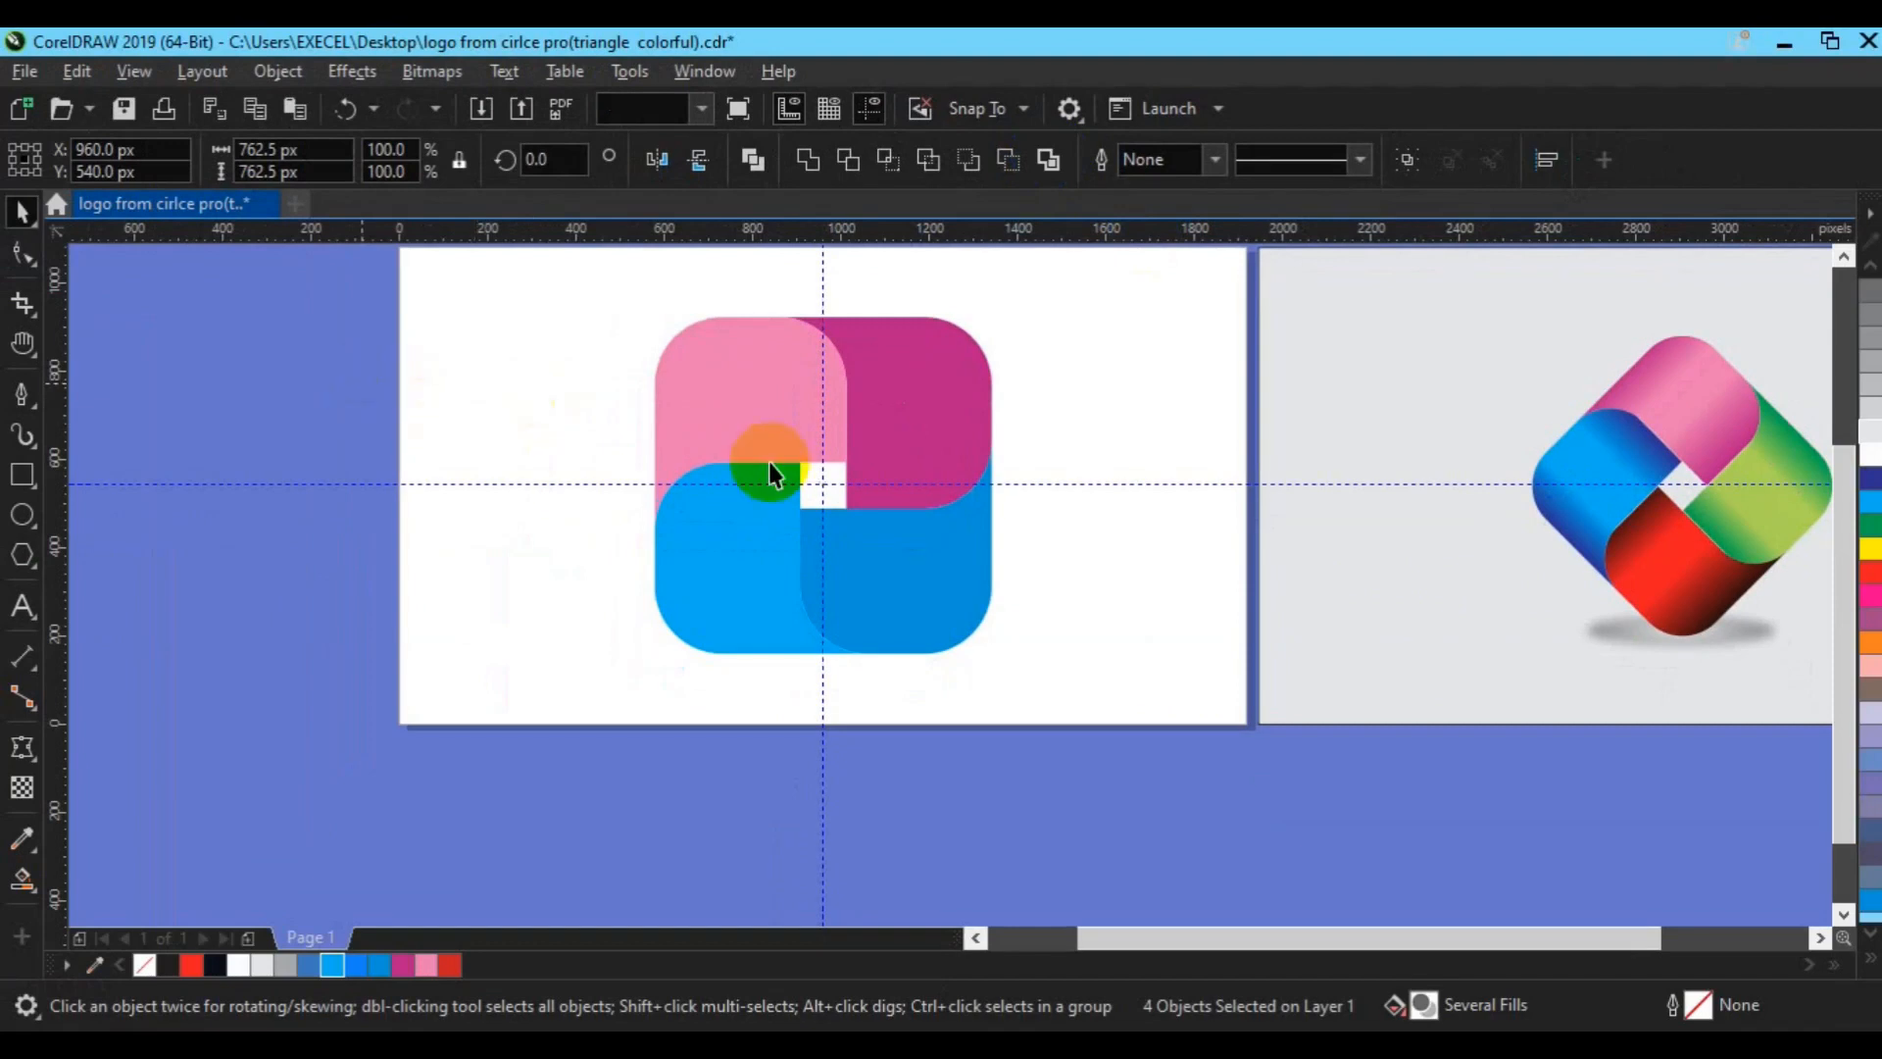
Apply a fountain fill to the upper-left piece and replace it with the blue gradient copied from the reference logo
left_click(733, 416)
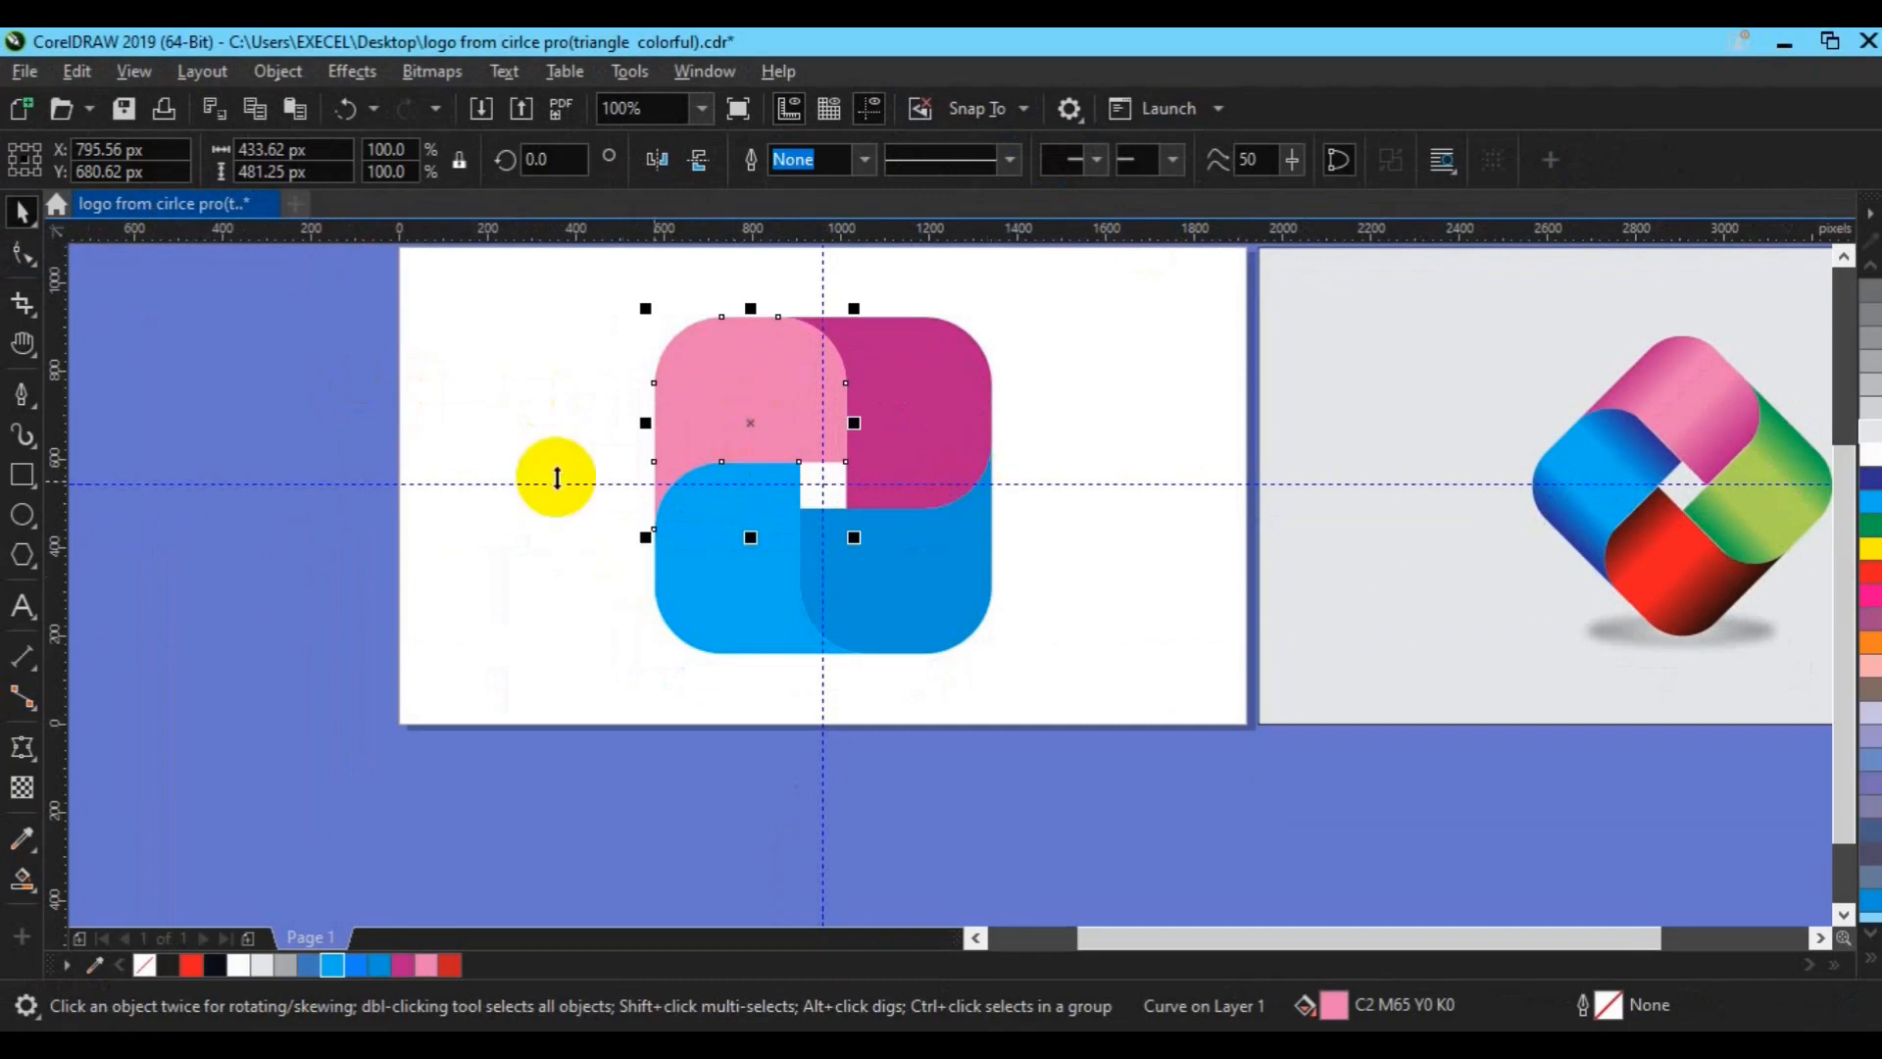
left_click(481, 539)
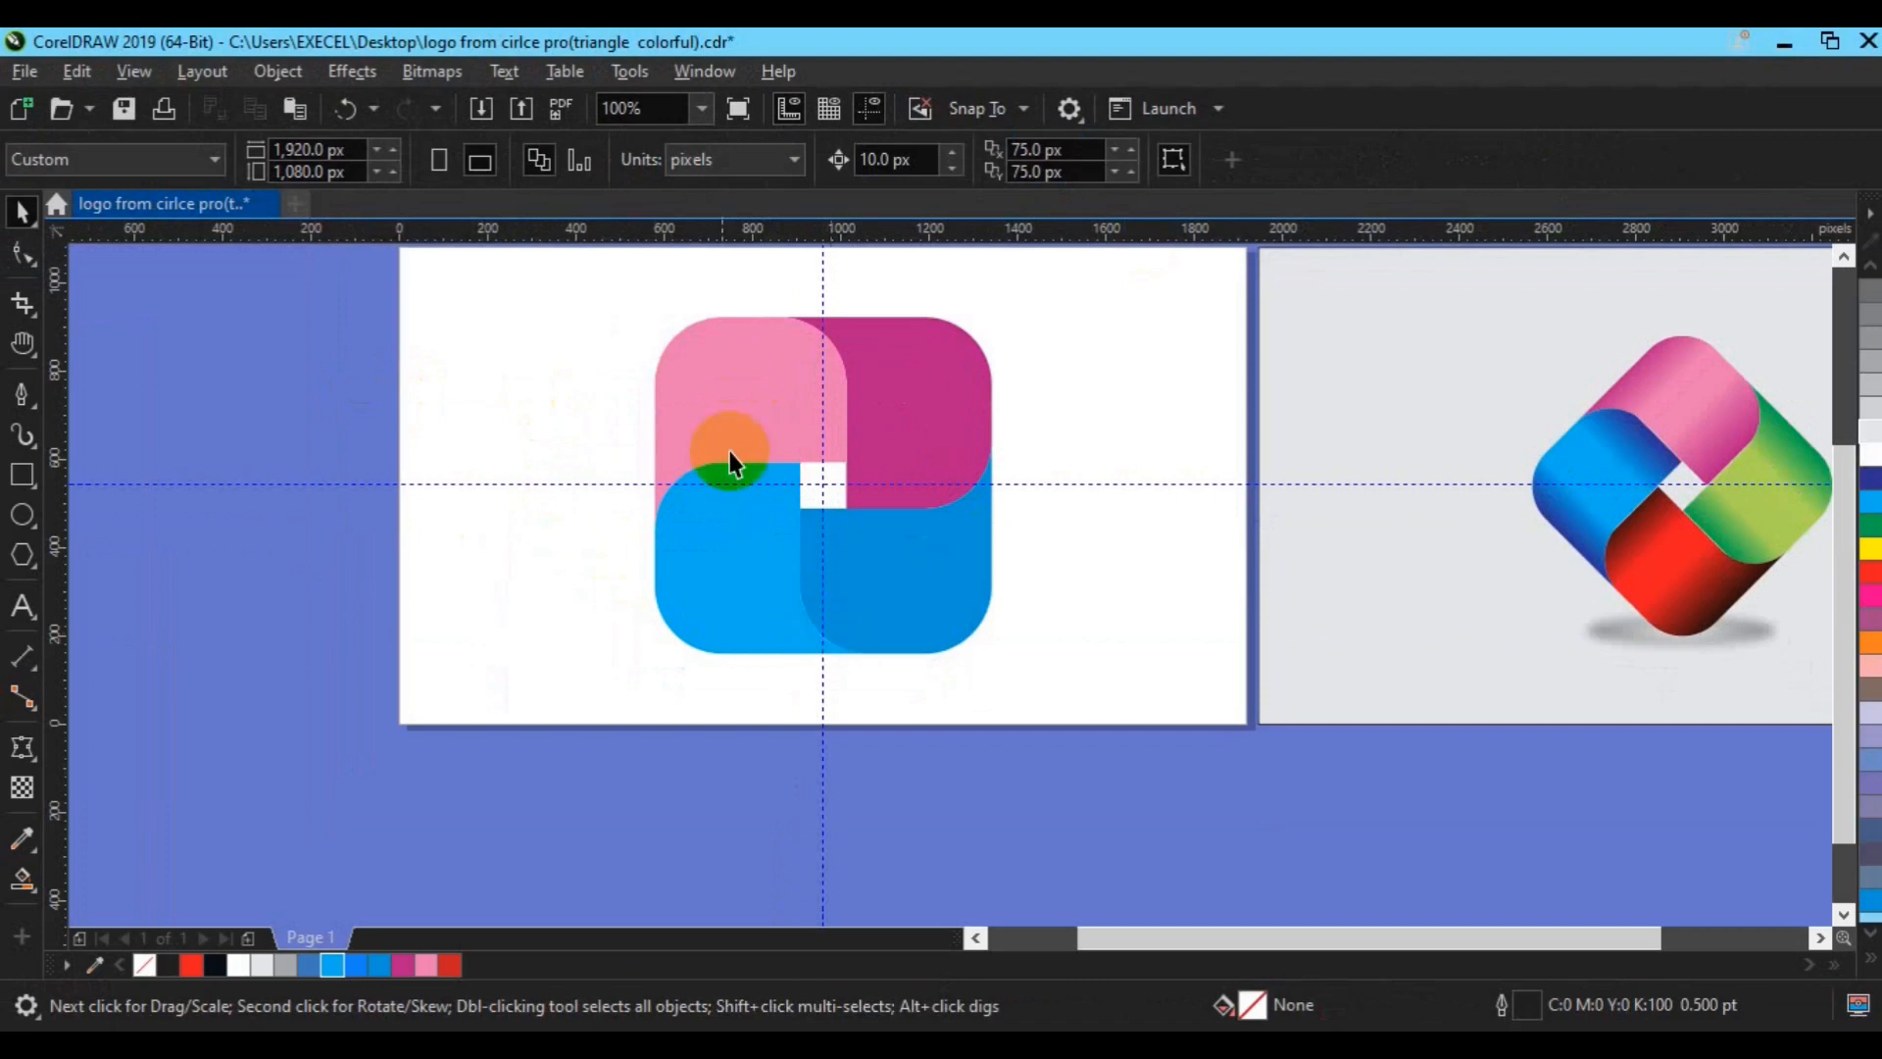
left_click(698, 428)
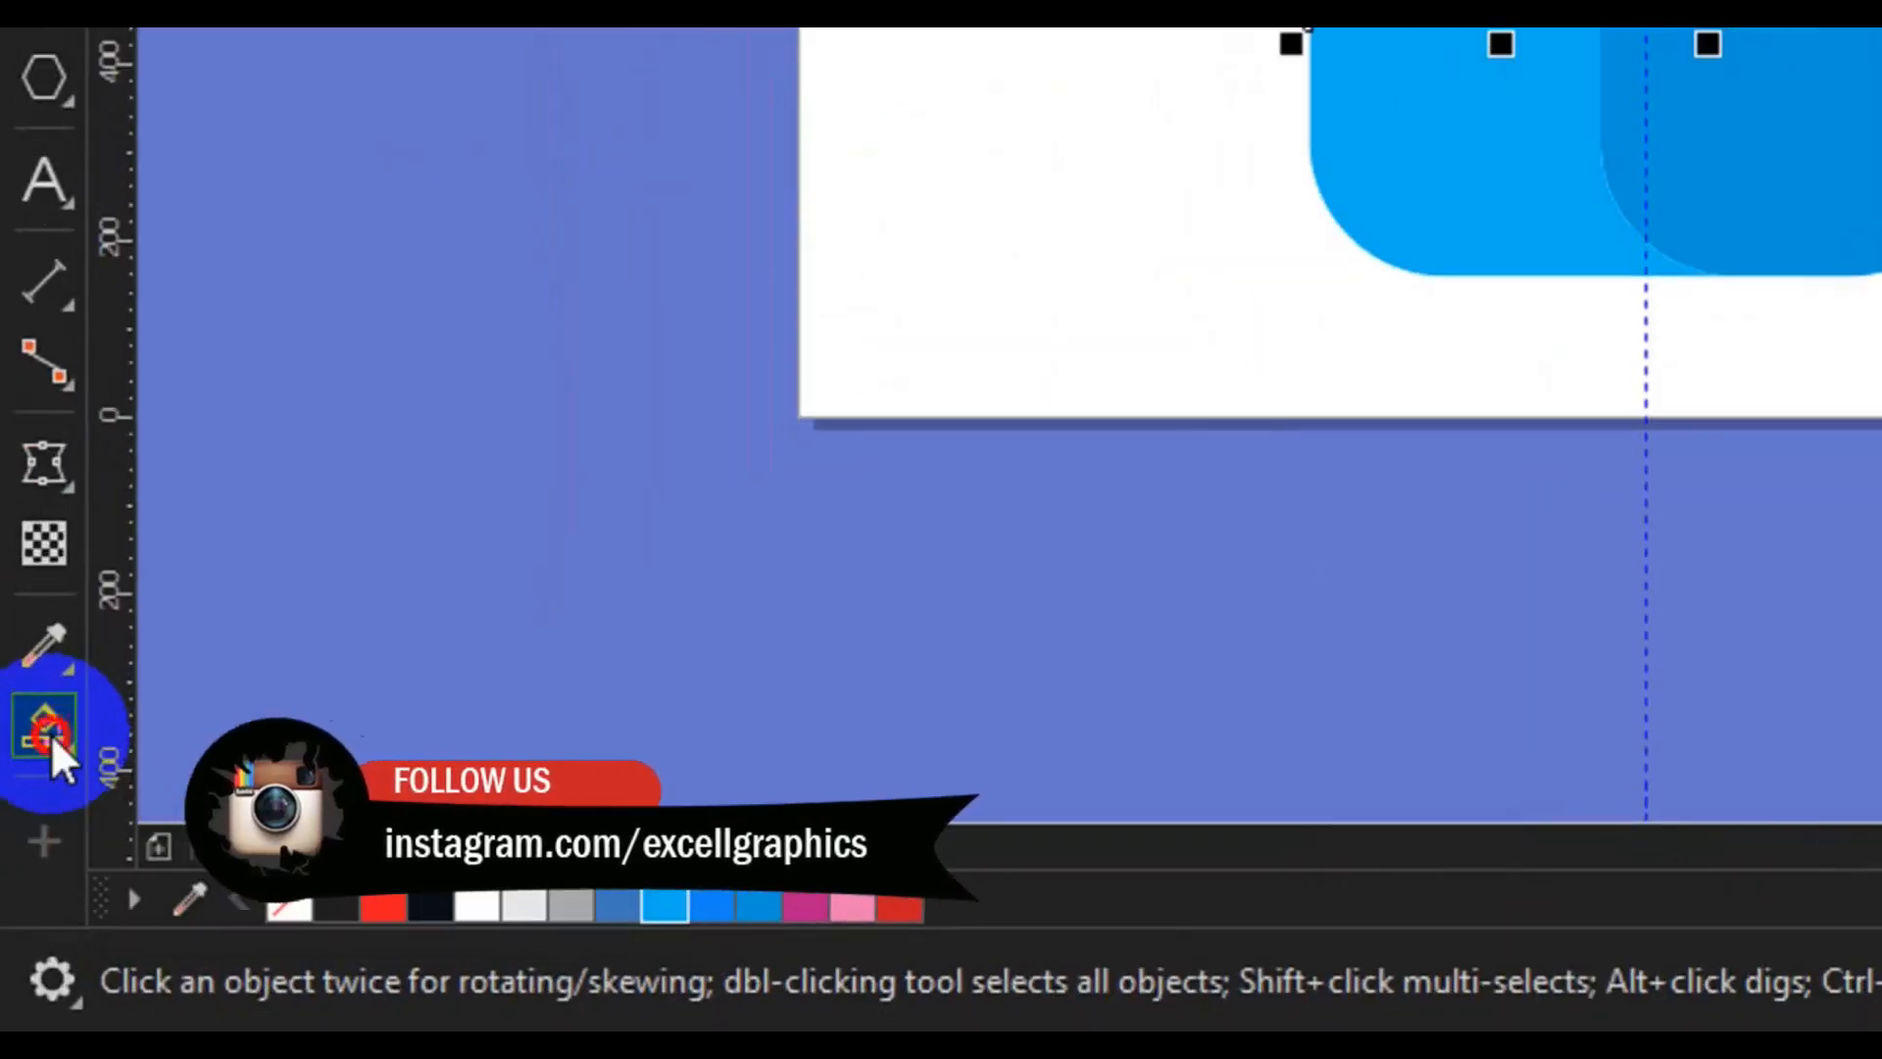
left_click(36, 833)
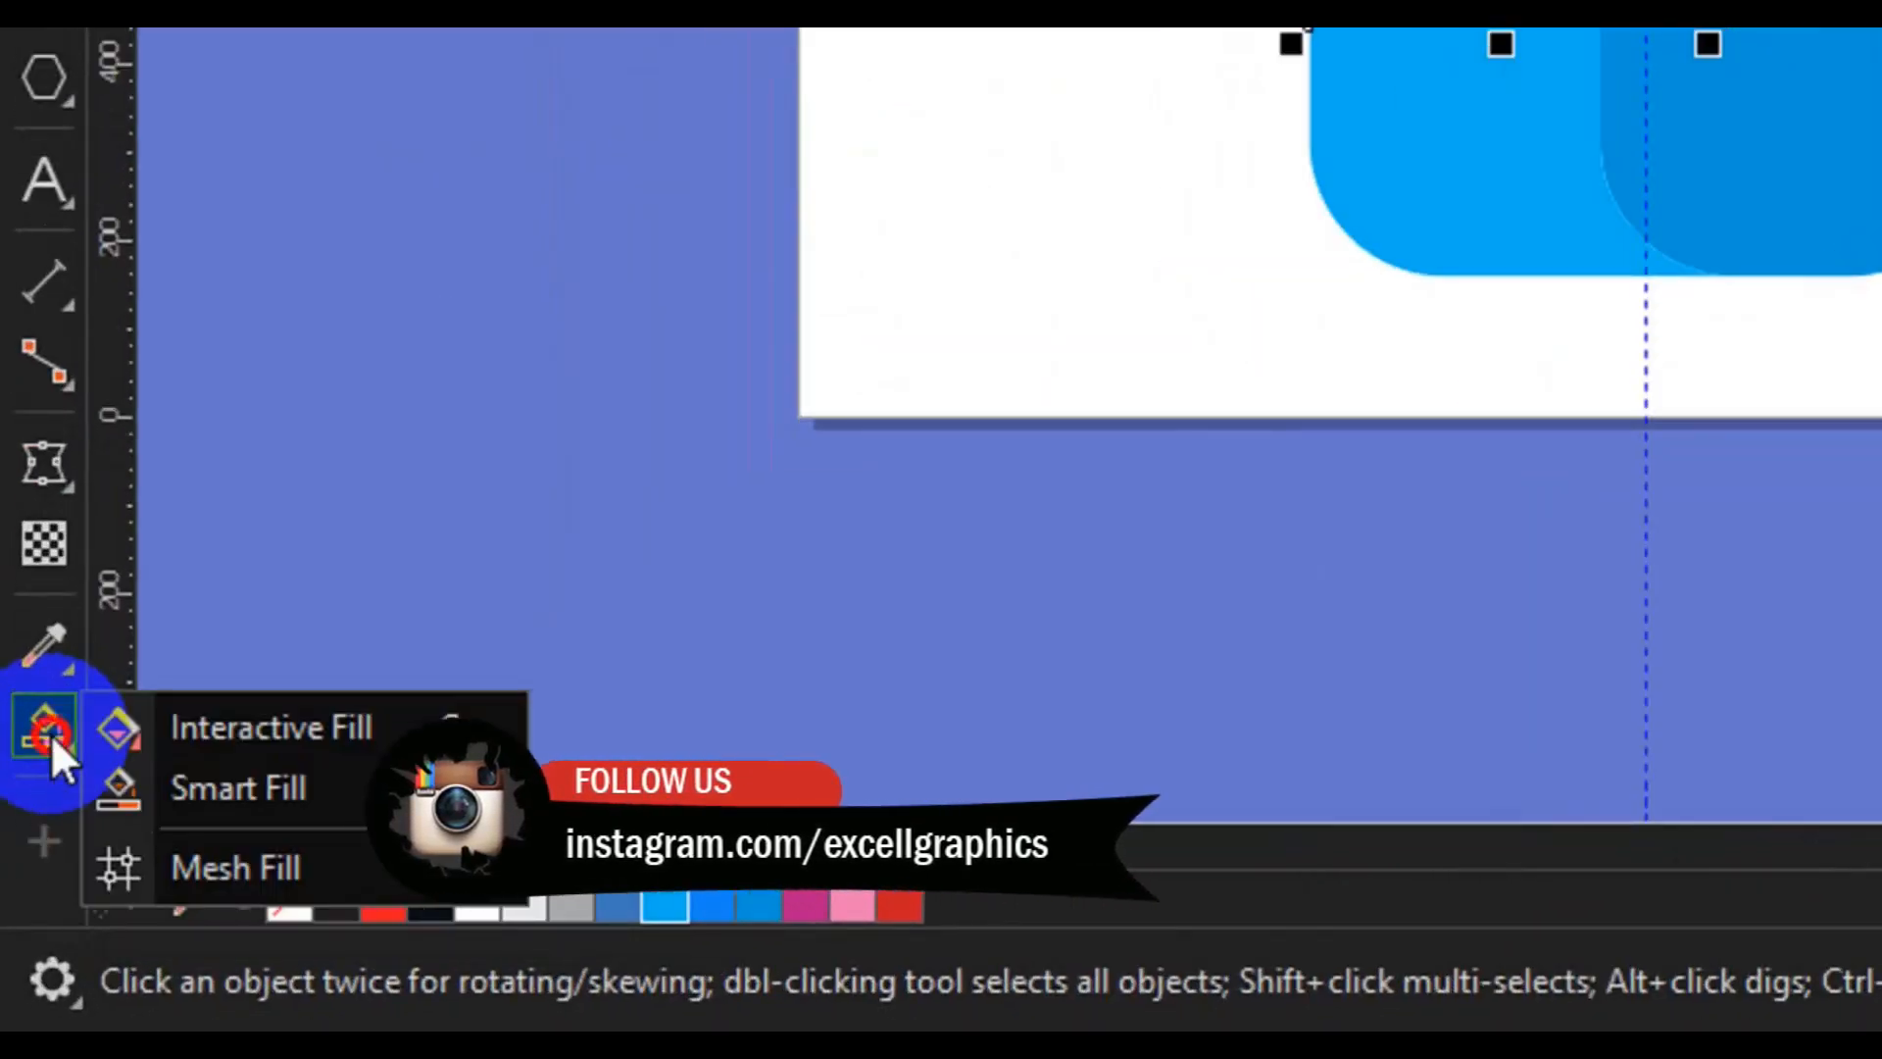
left_click(245, 731)
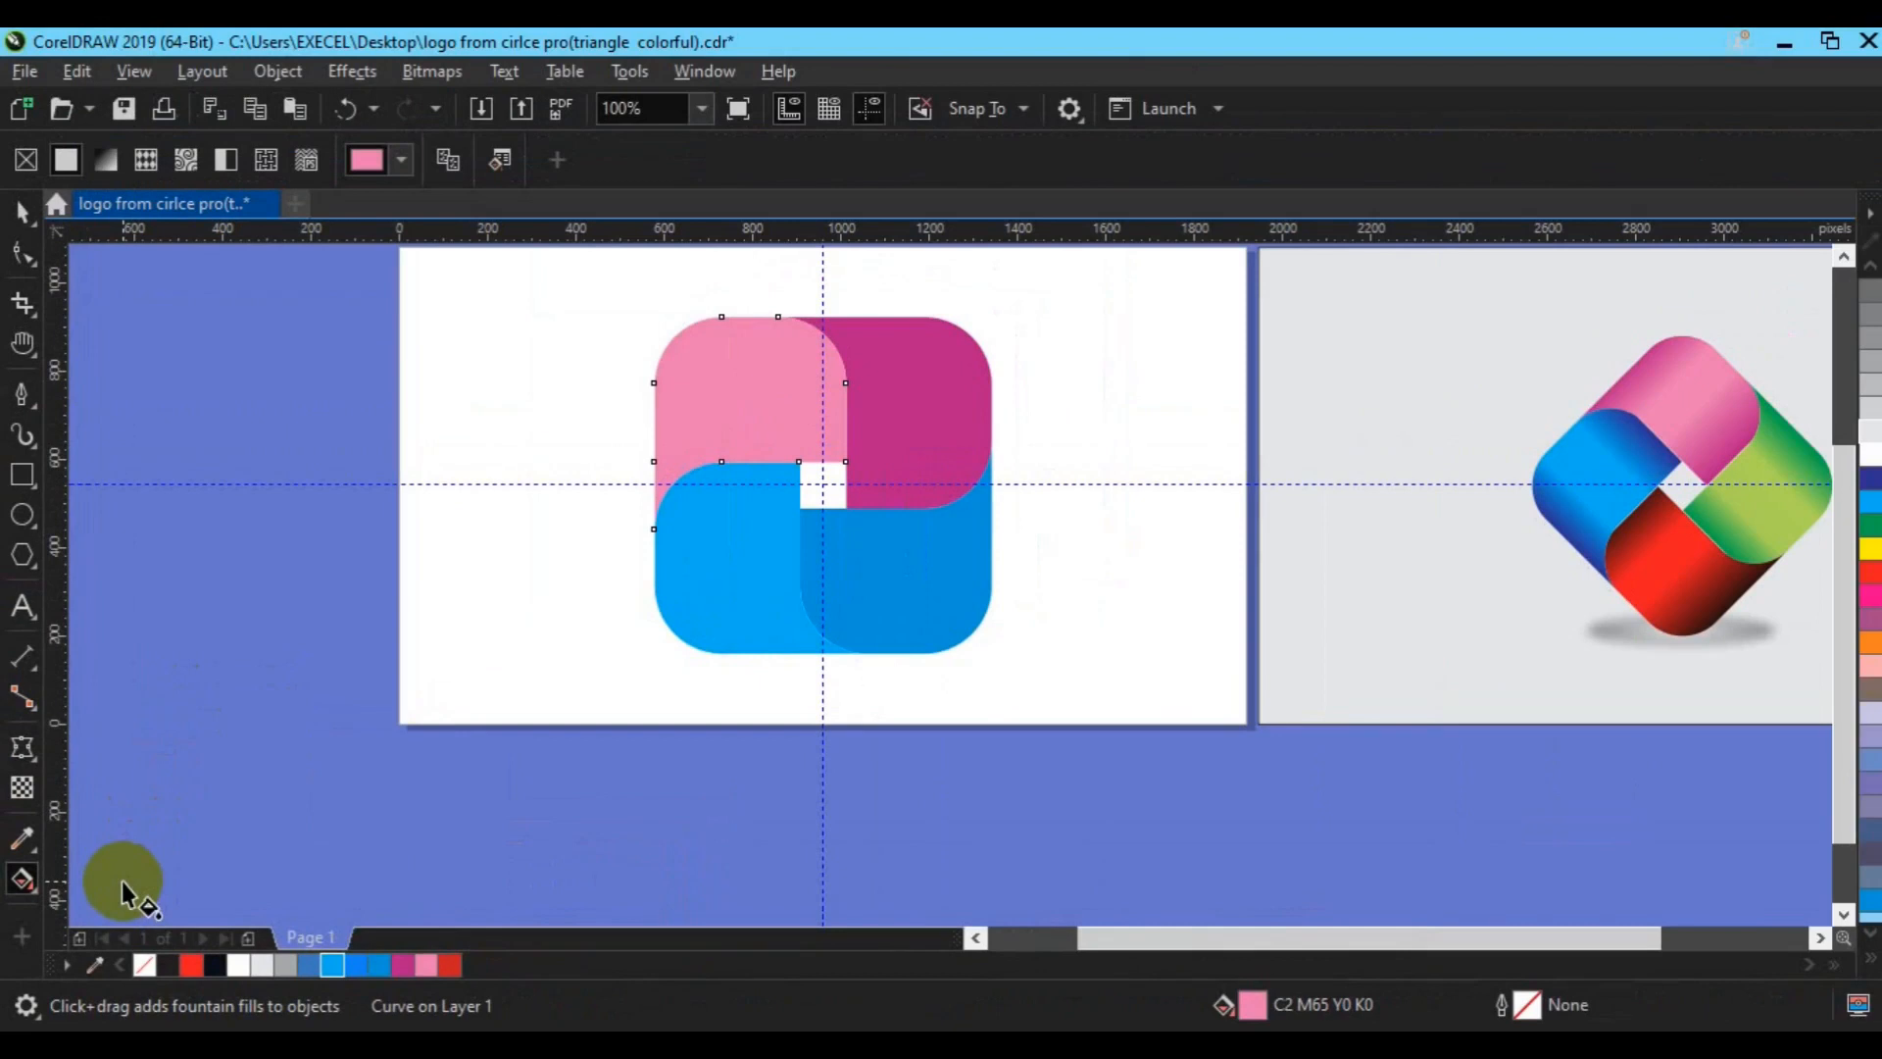
left_click(110, 162)
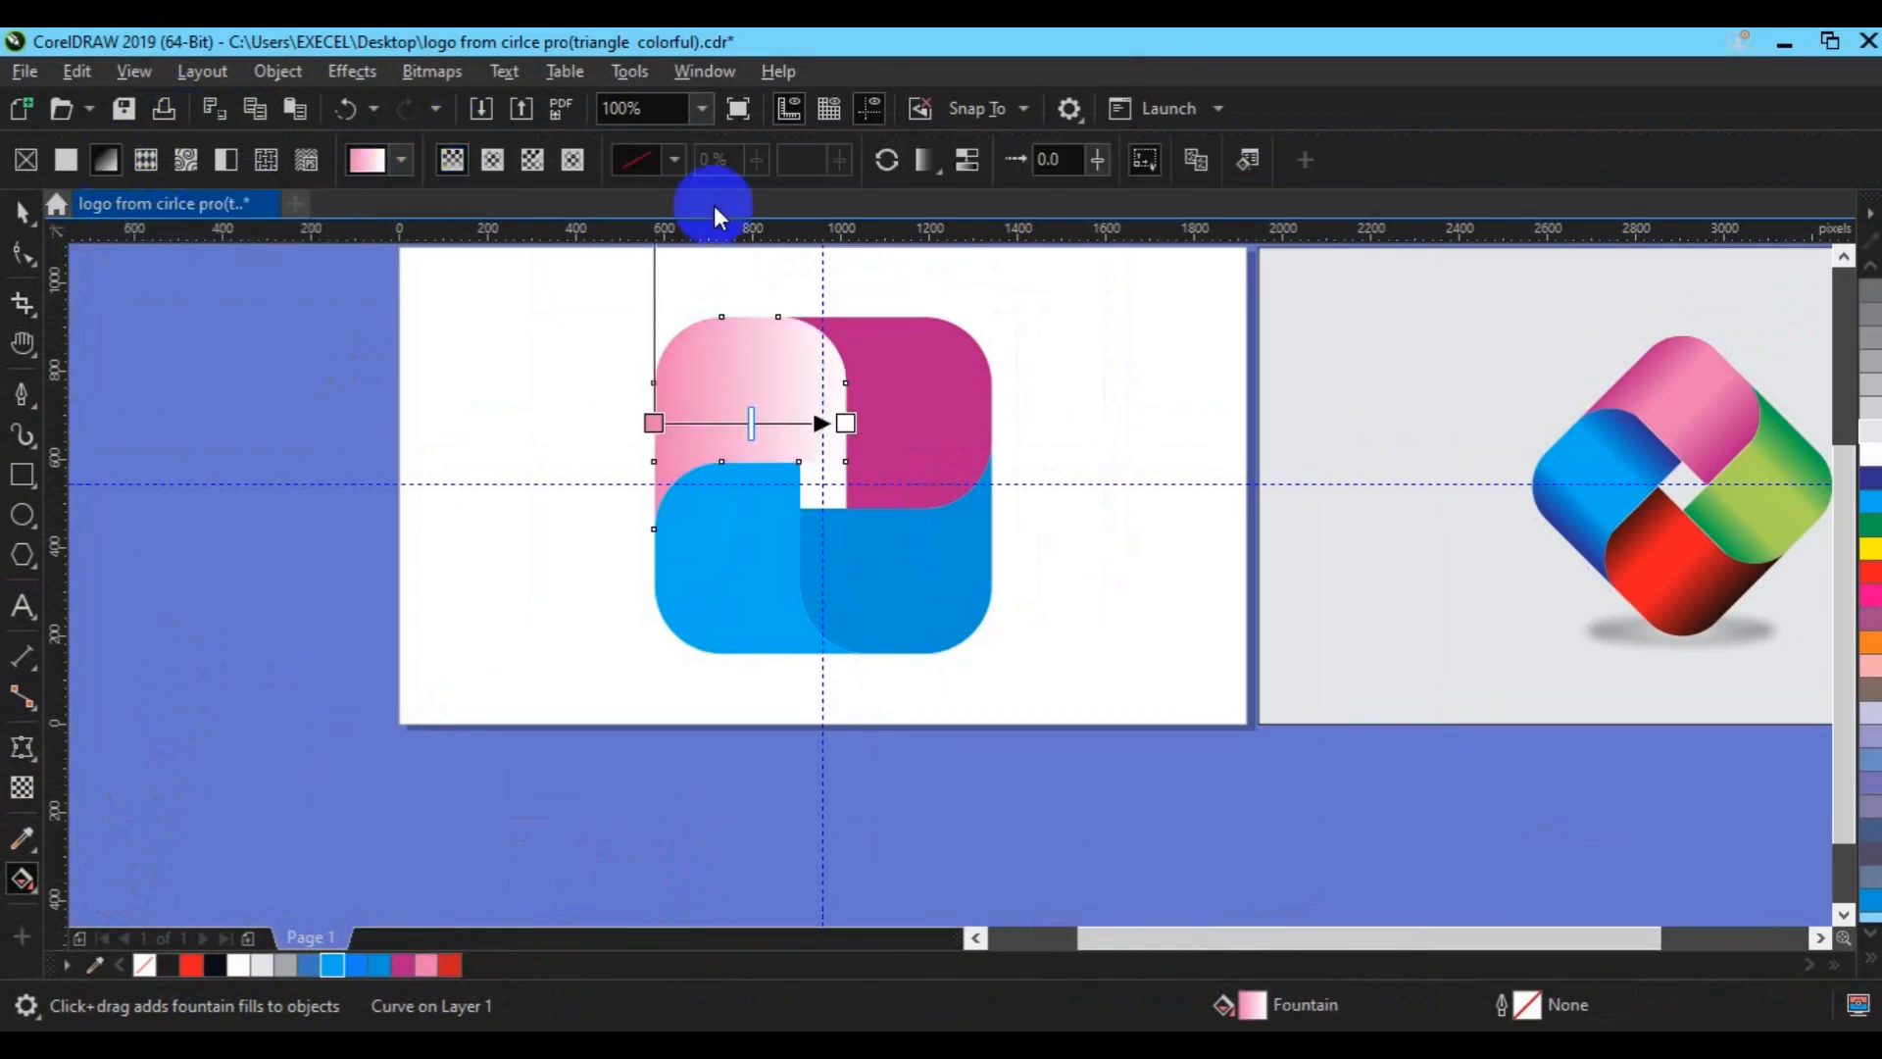
left_click(1195, 165)
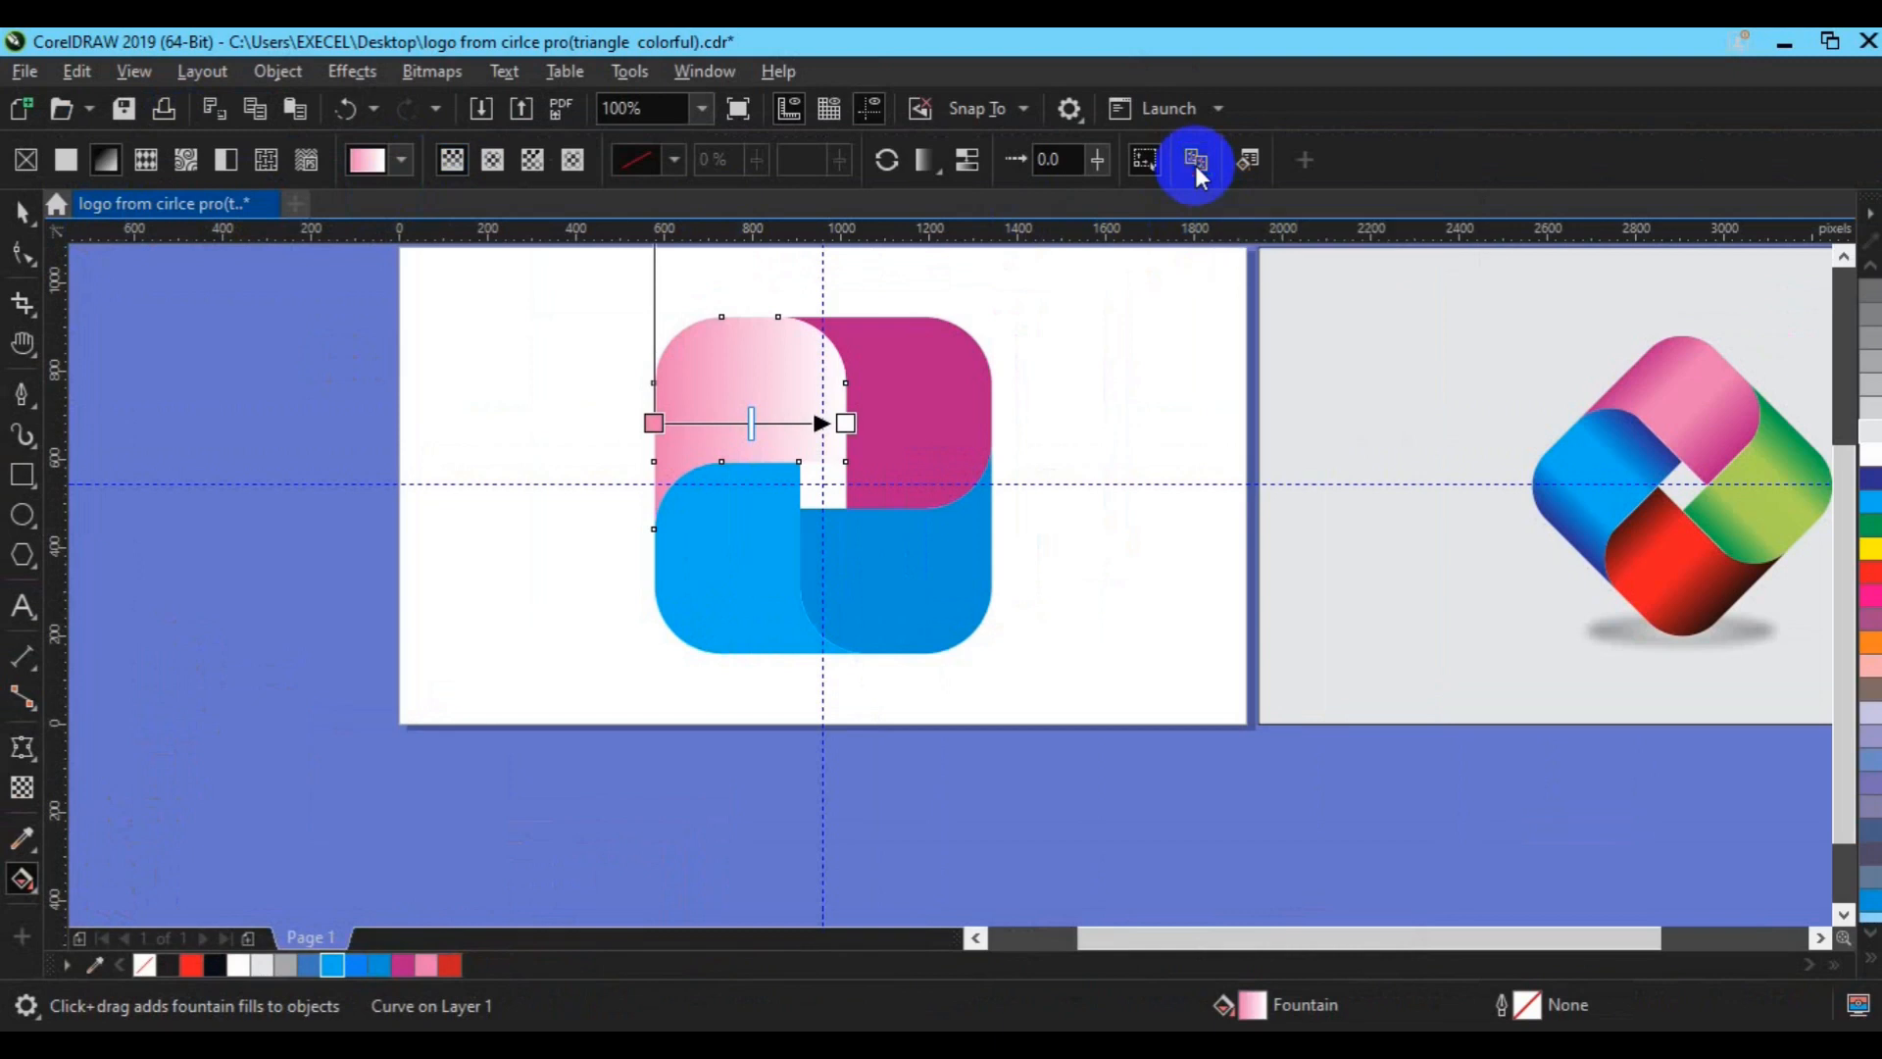
left_click(1603, 432)
left_click(1599, 447)
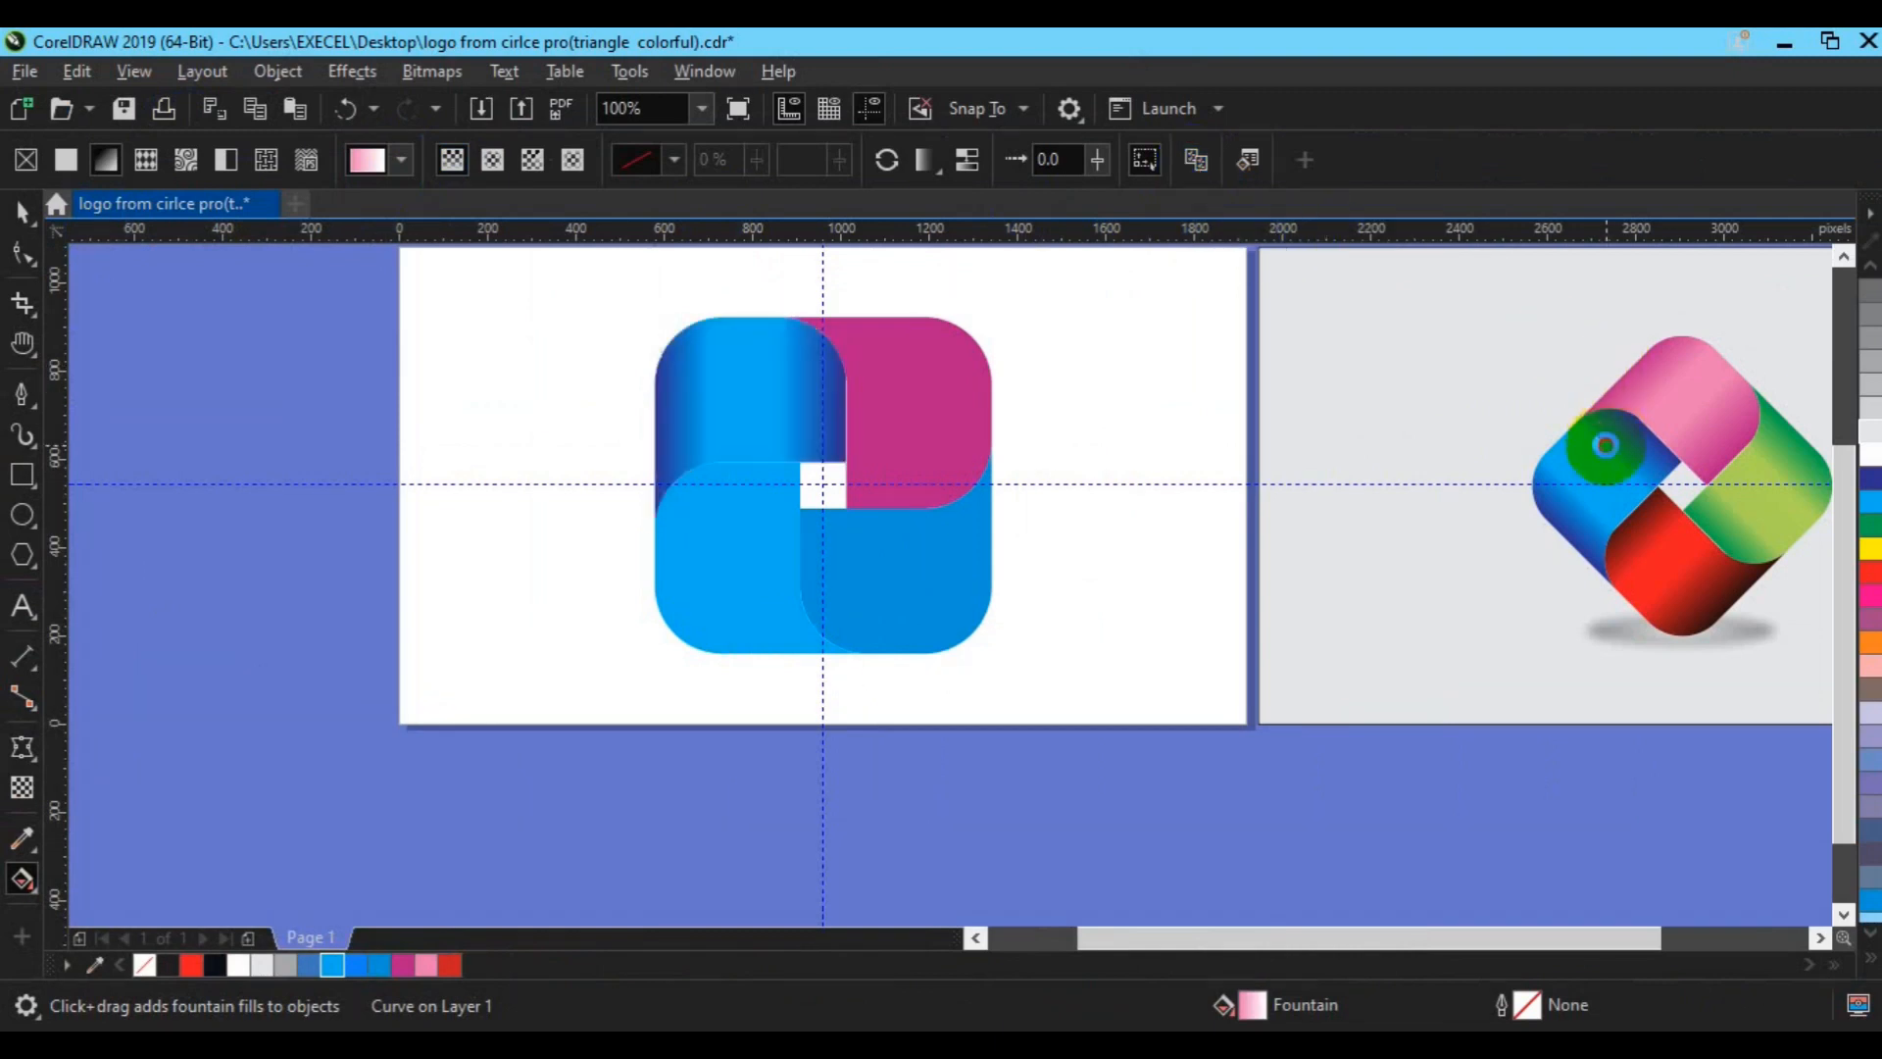
Copy the pink gradient fill from the reference logo's upper piece onto the magenta upper-right piece
left_click(955, 436)
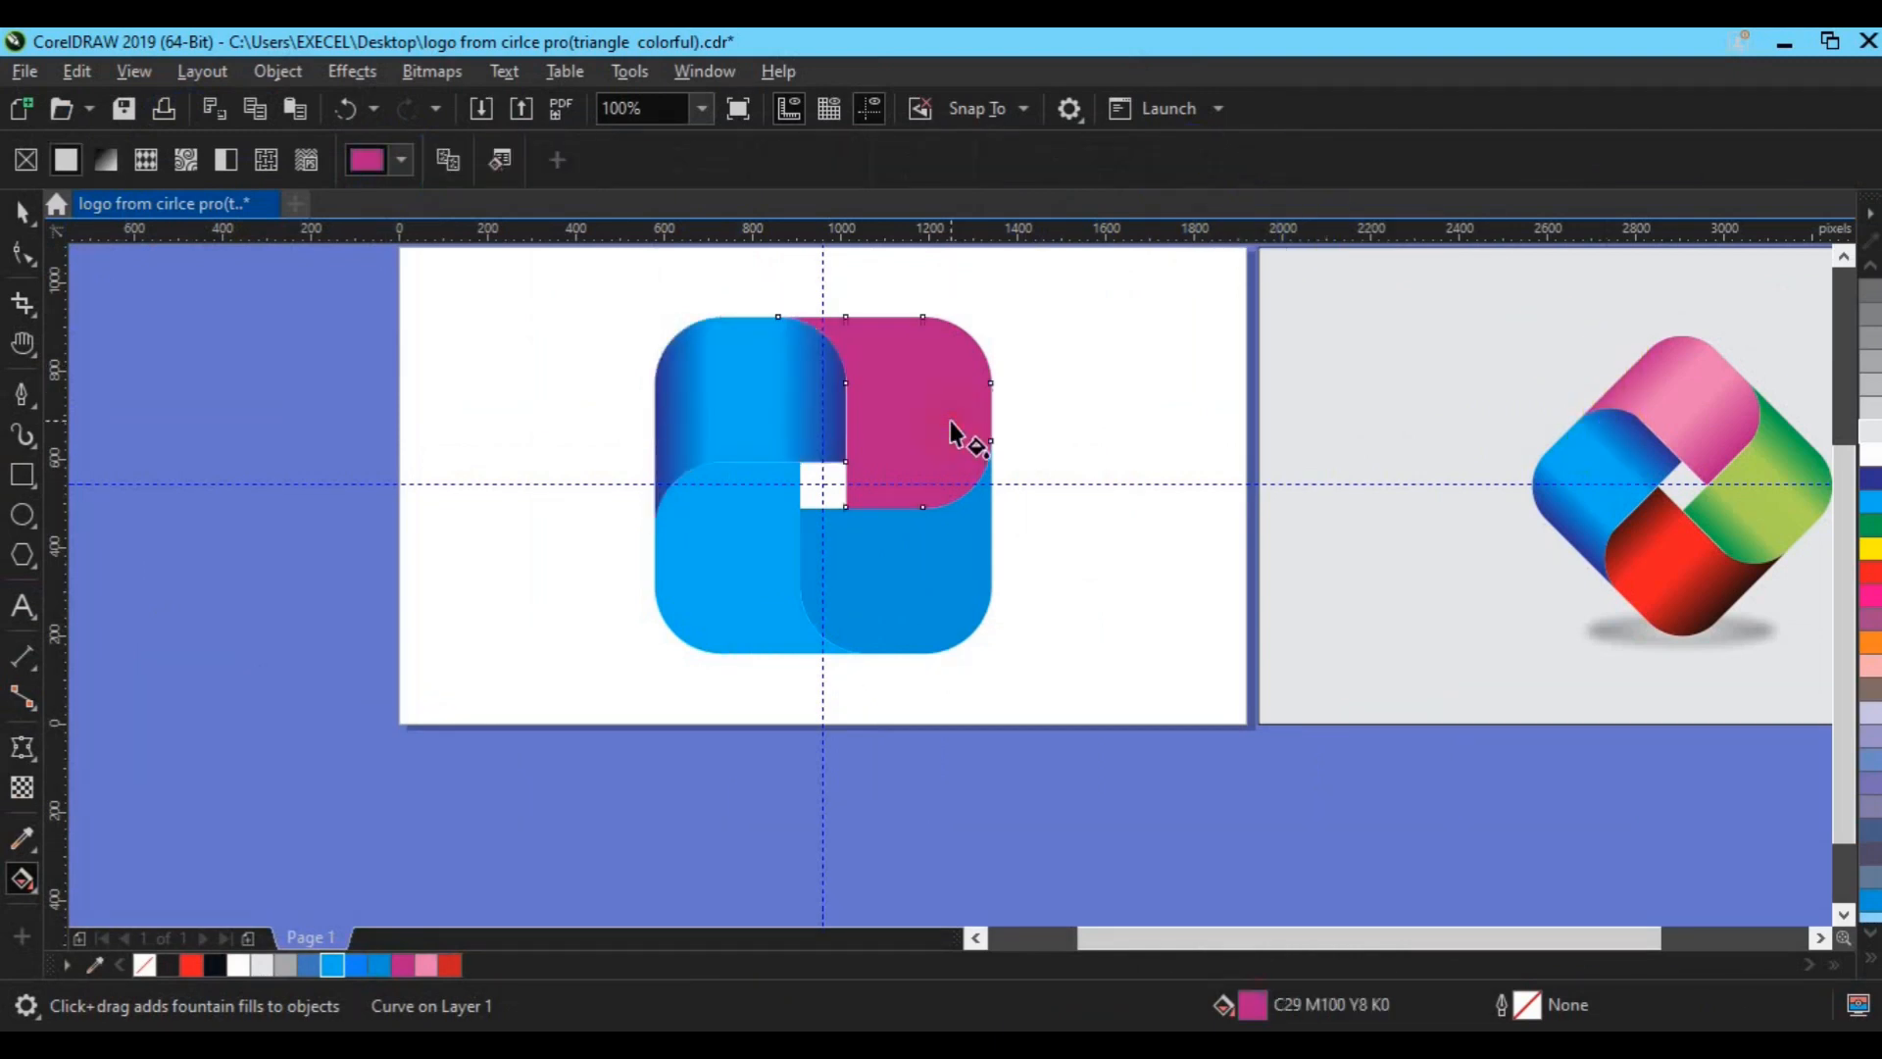
left_click(467, 169)
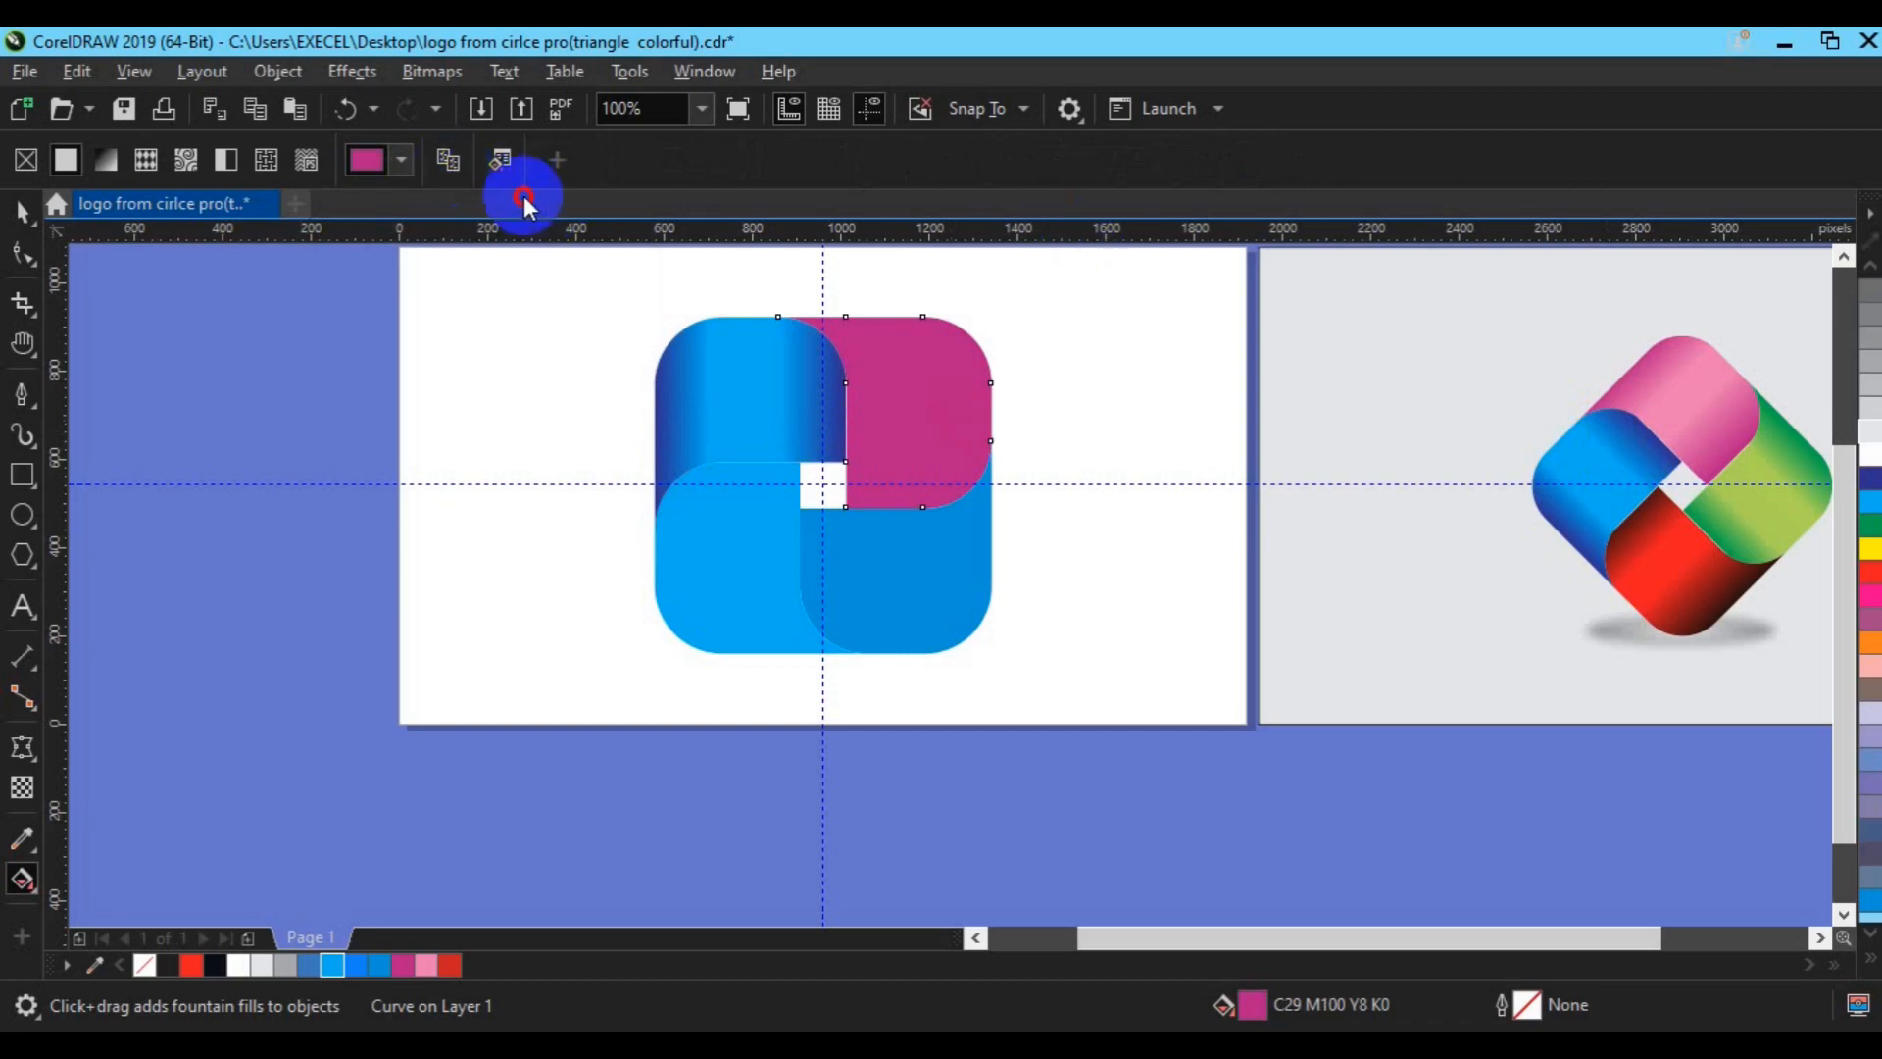
left_click(1676, 416)
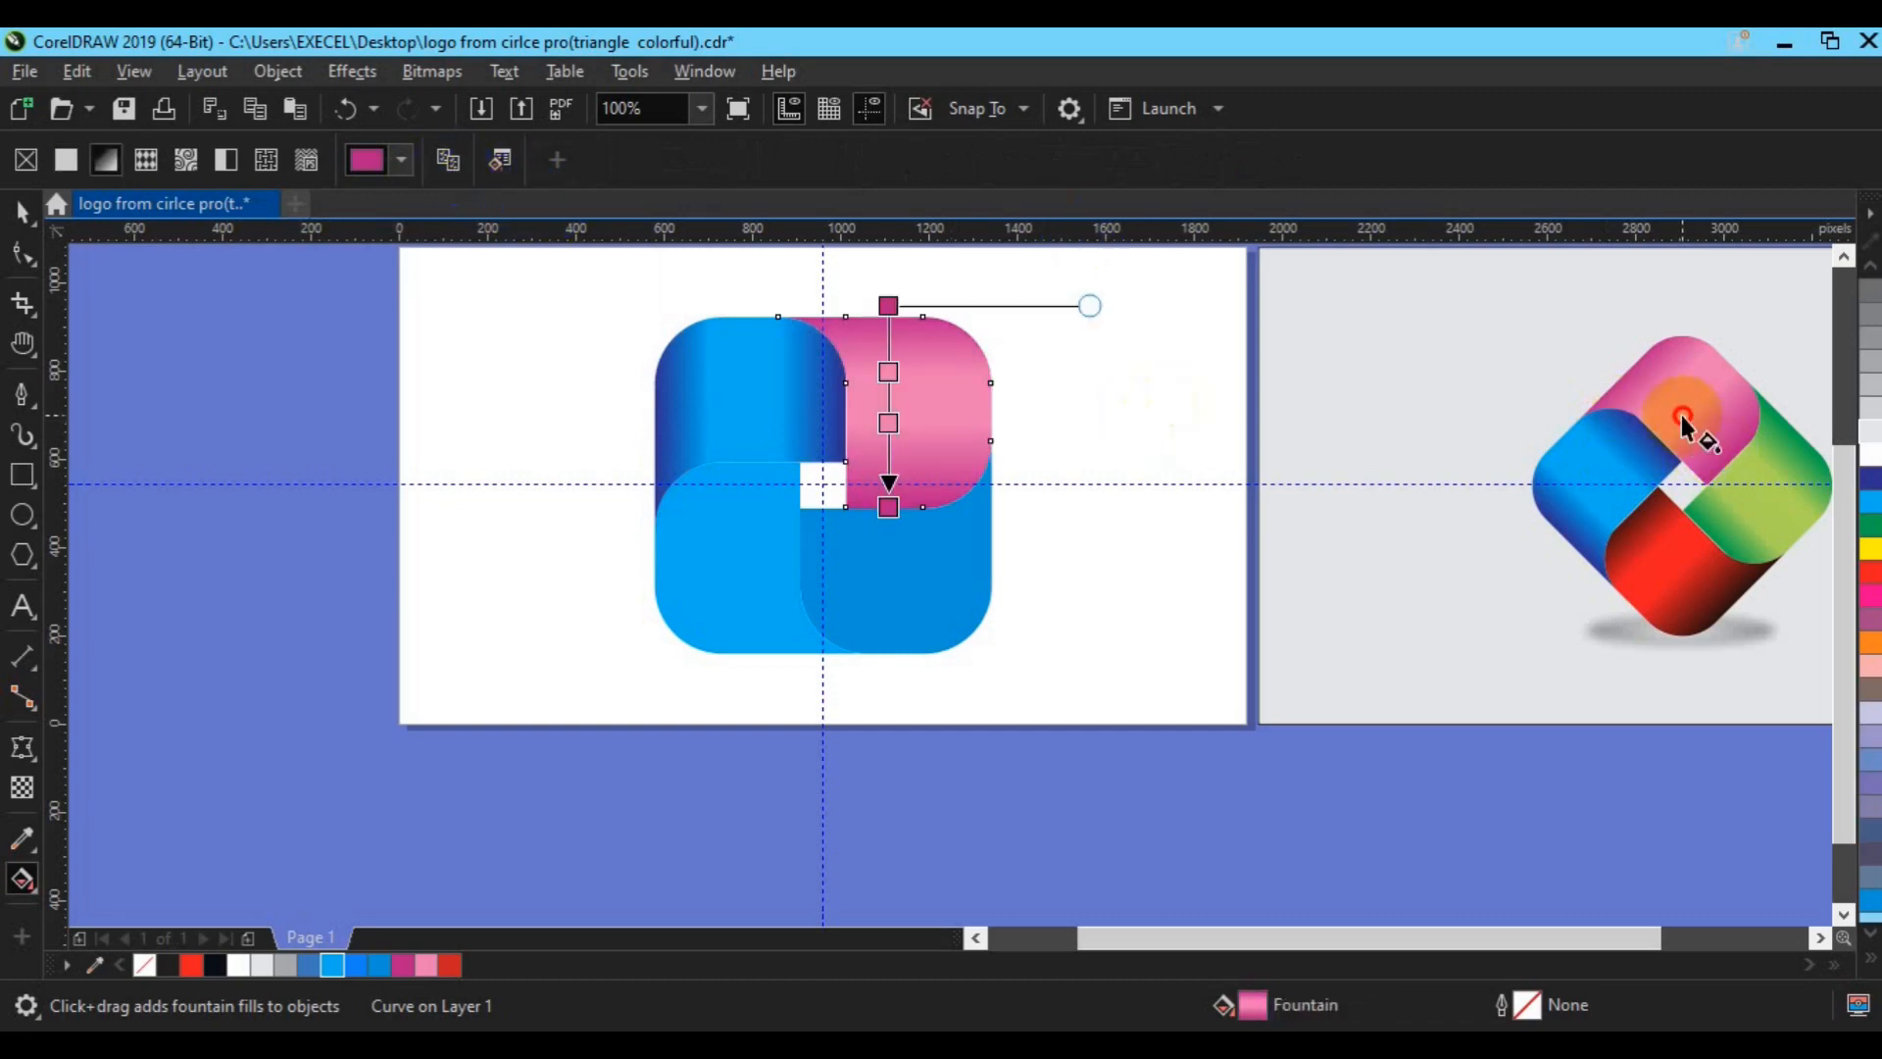
Try the reference logo's red gradient on the lower-right piece, and replace it with the reference logo's green gradient
left_click(951, 588)
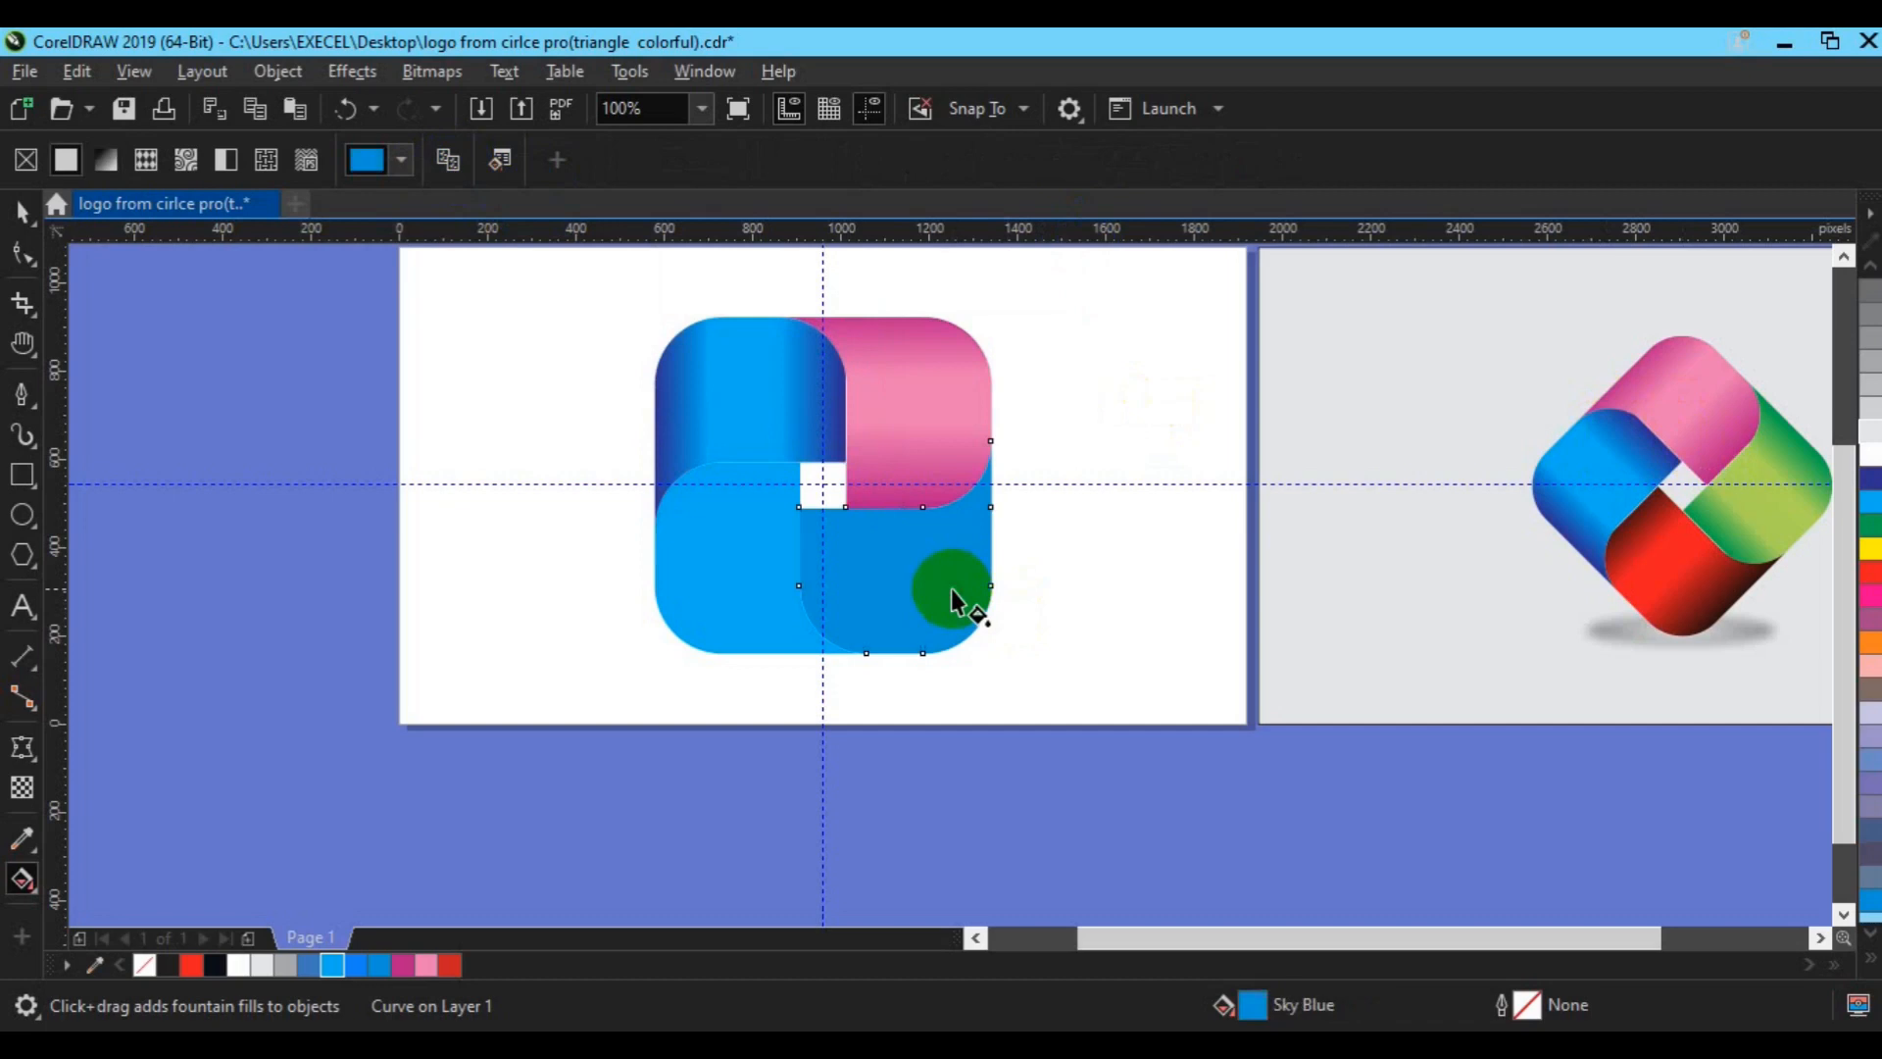
left_click(448, 162)
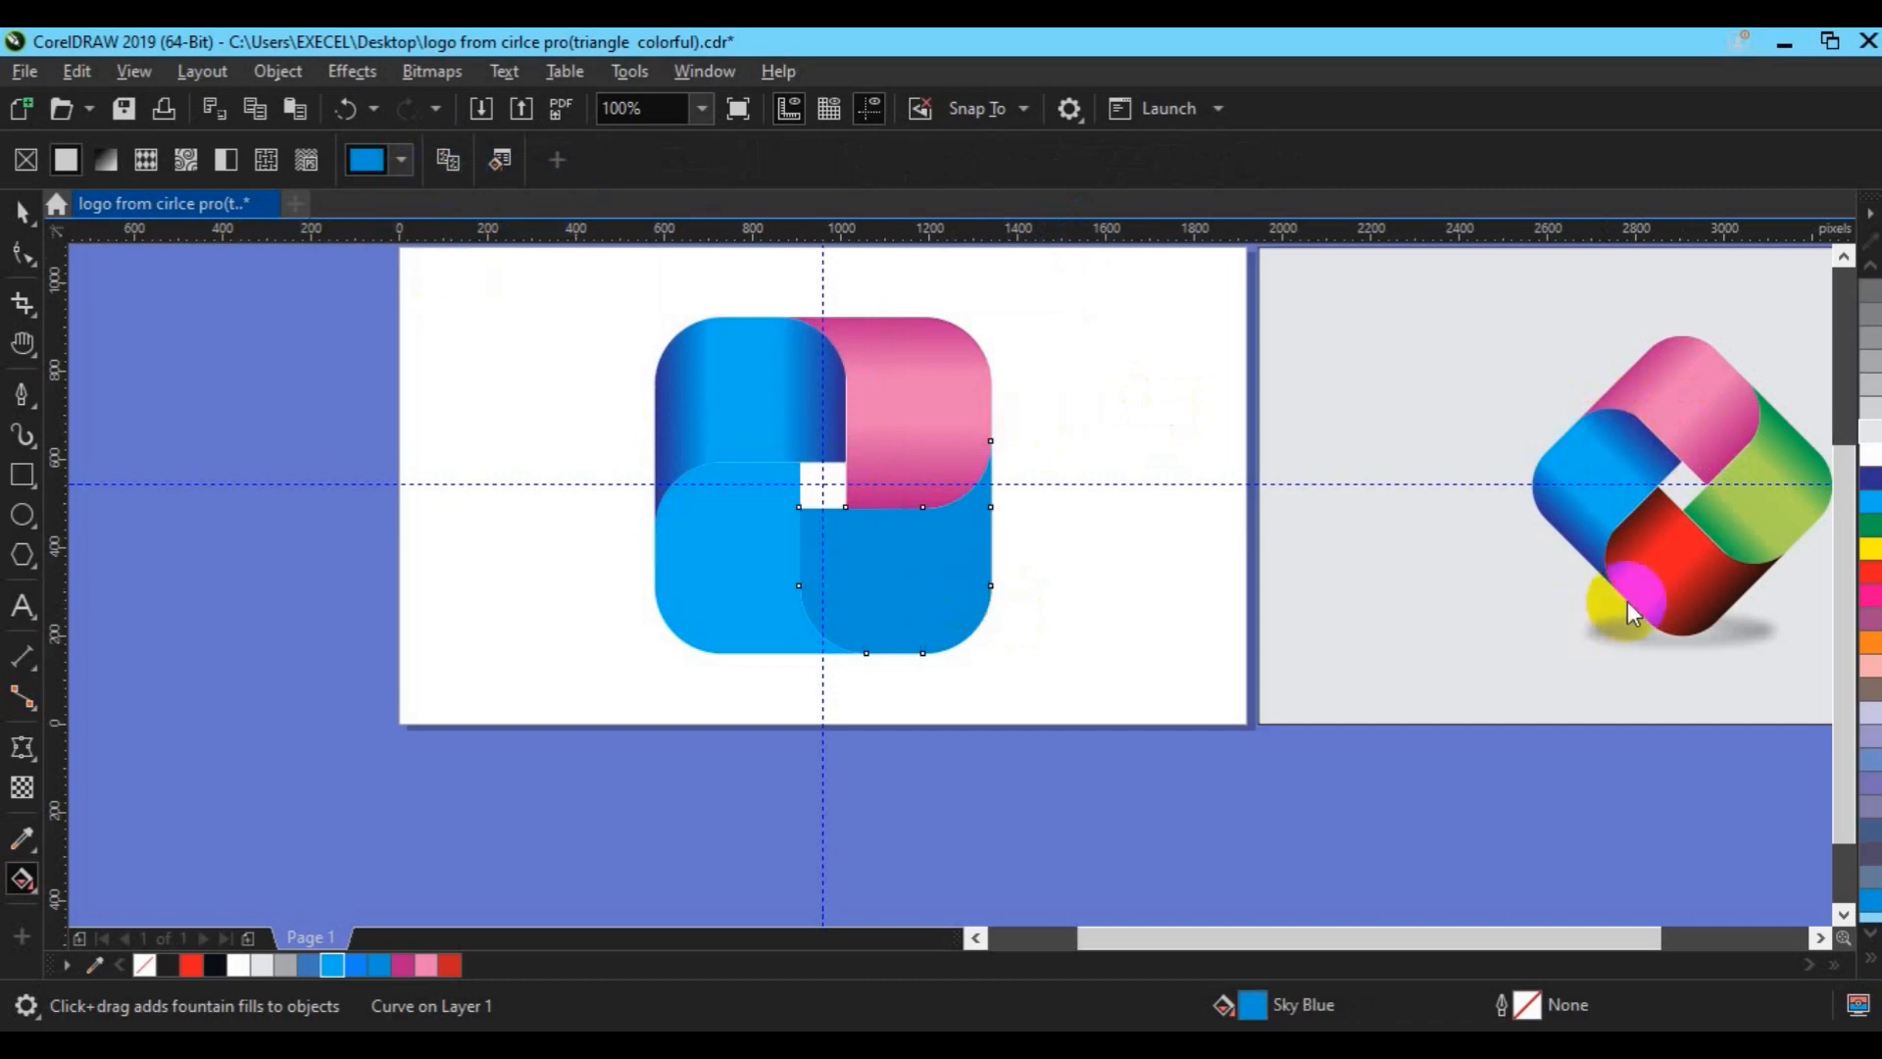
left_click(1649, 581)
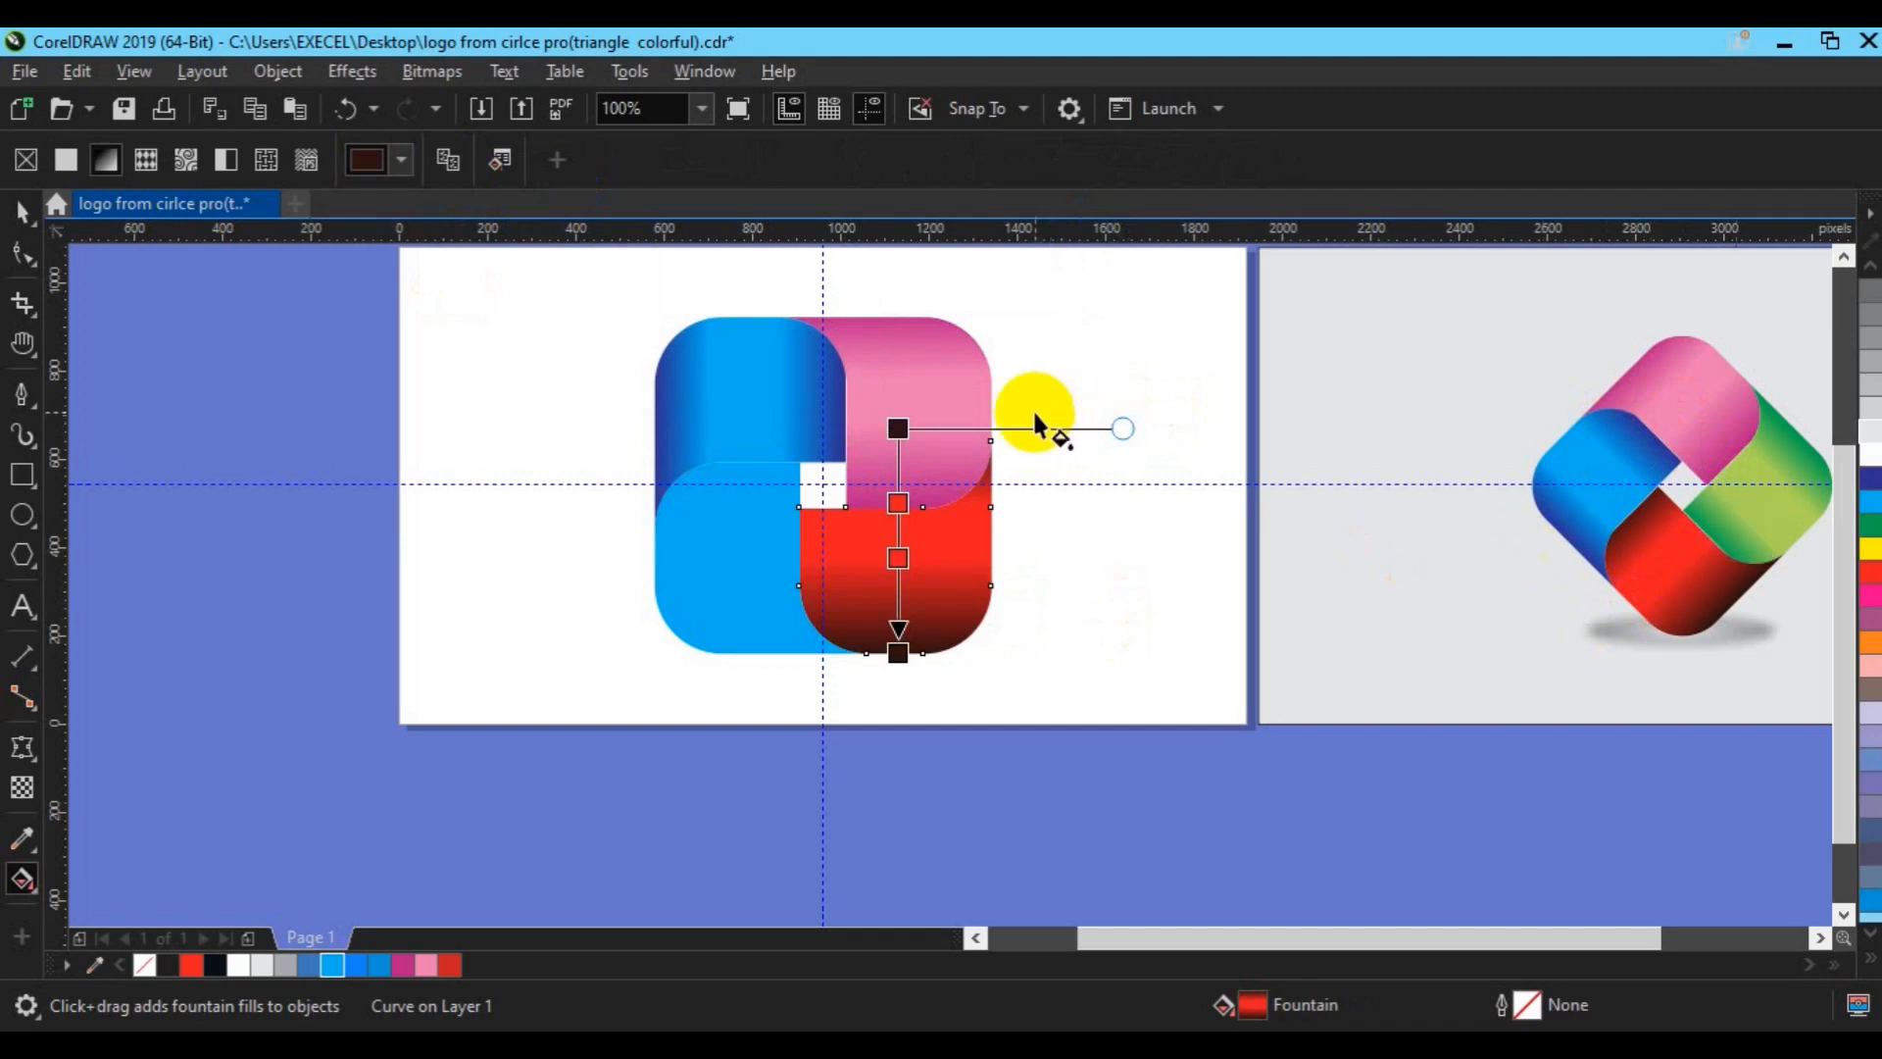
left_click(451, 162)
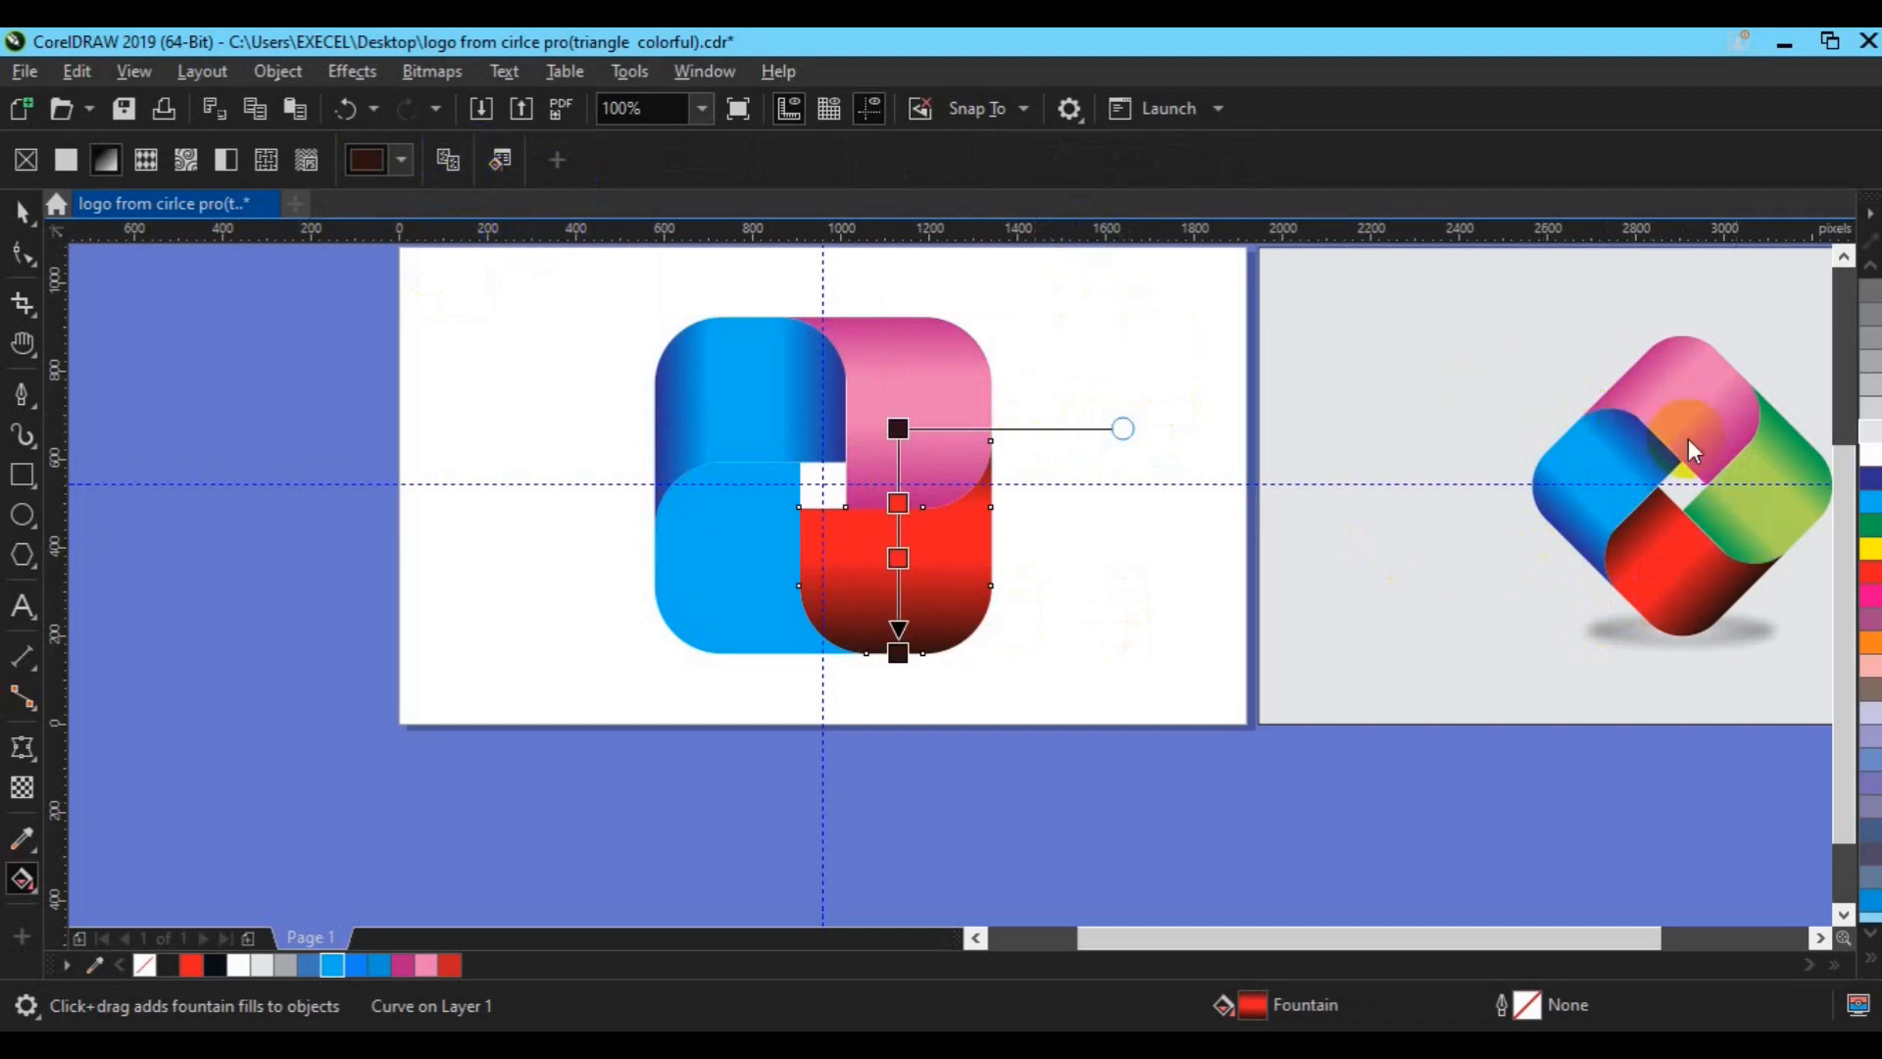
left_click(1764, 487)
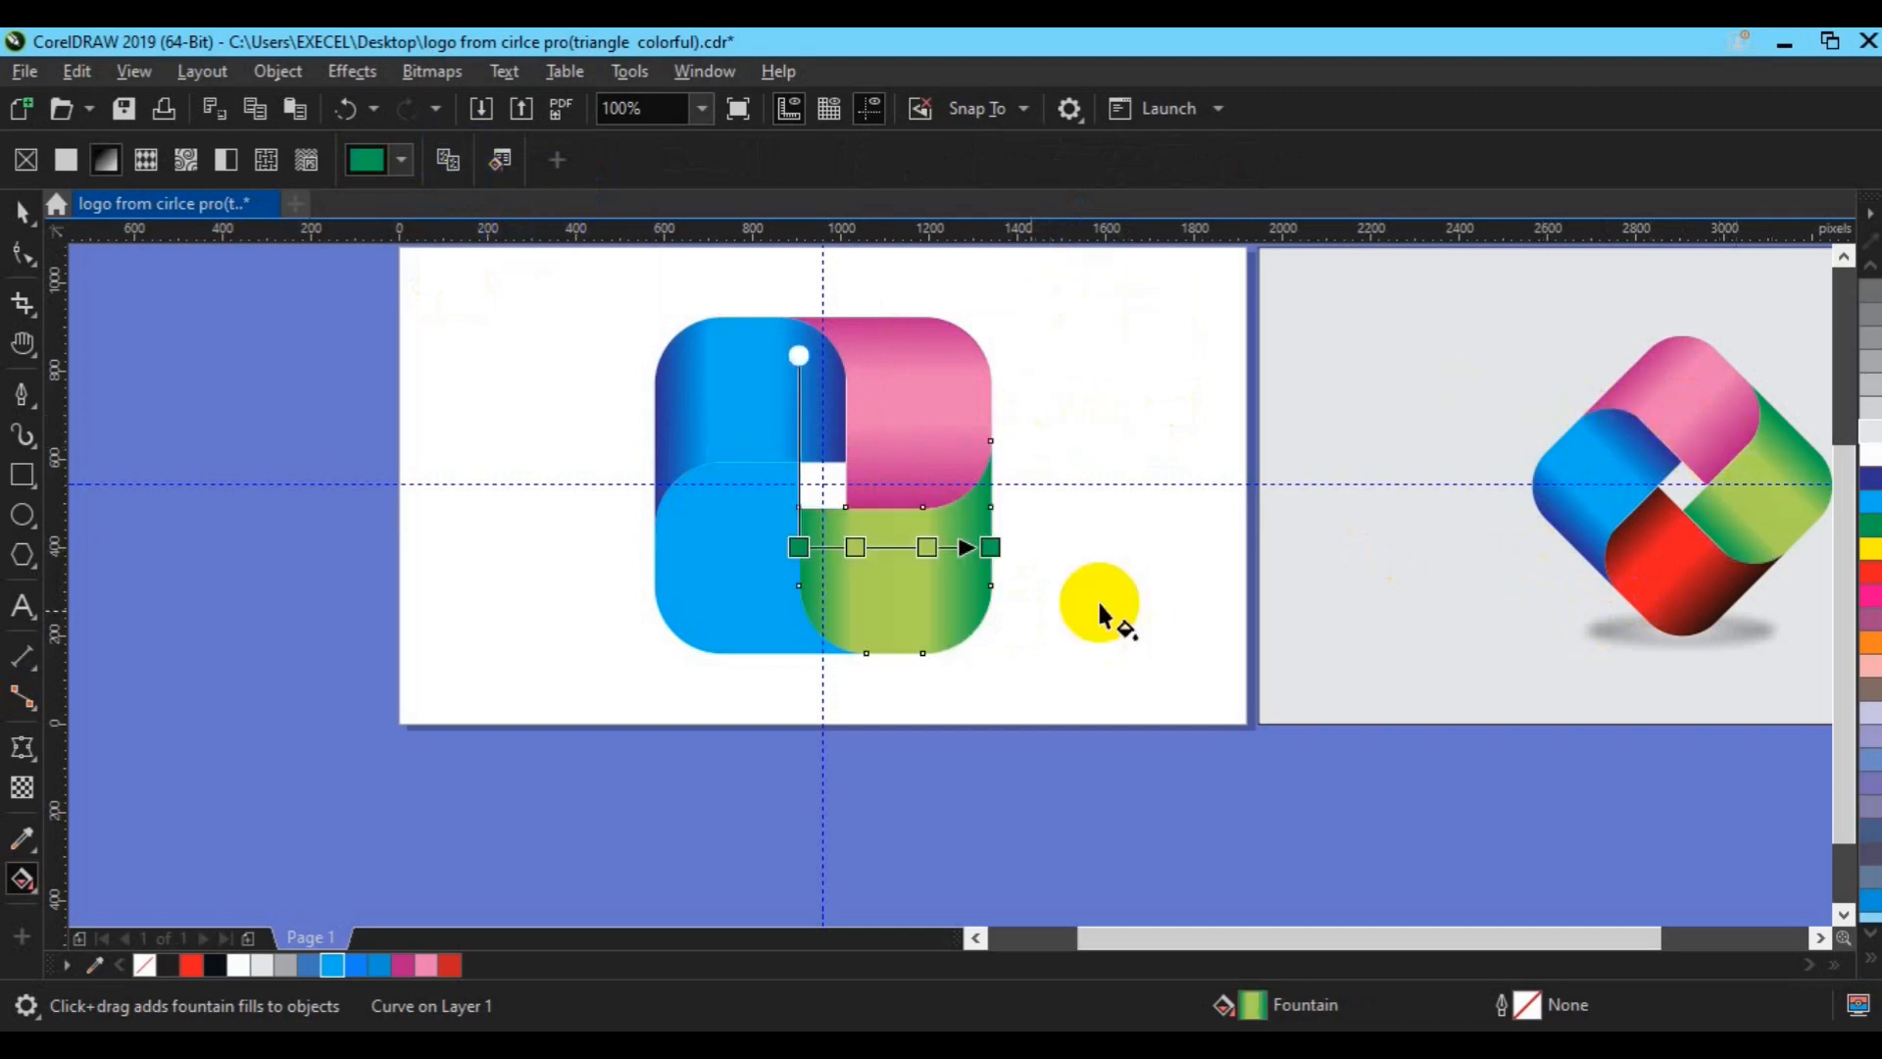
Copy the red-to-black gradient fill from the reference logo onto the cyan lower-left piece and deselect it
left_click(712, 604)
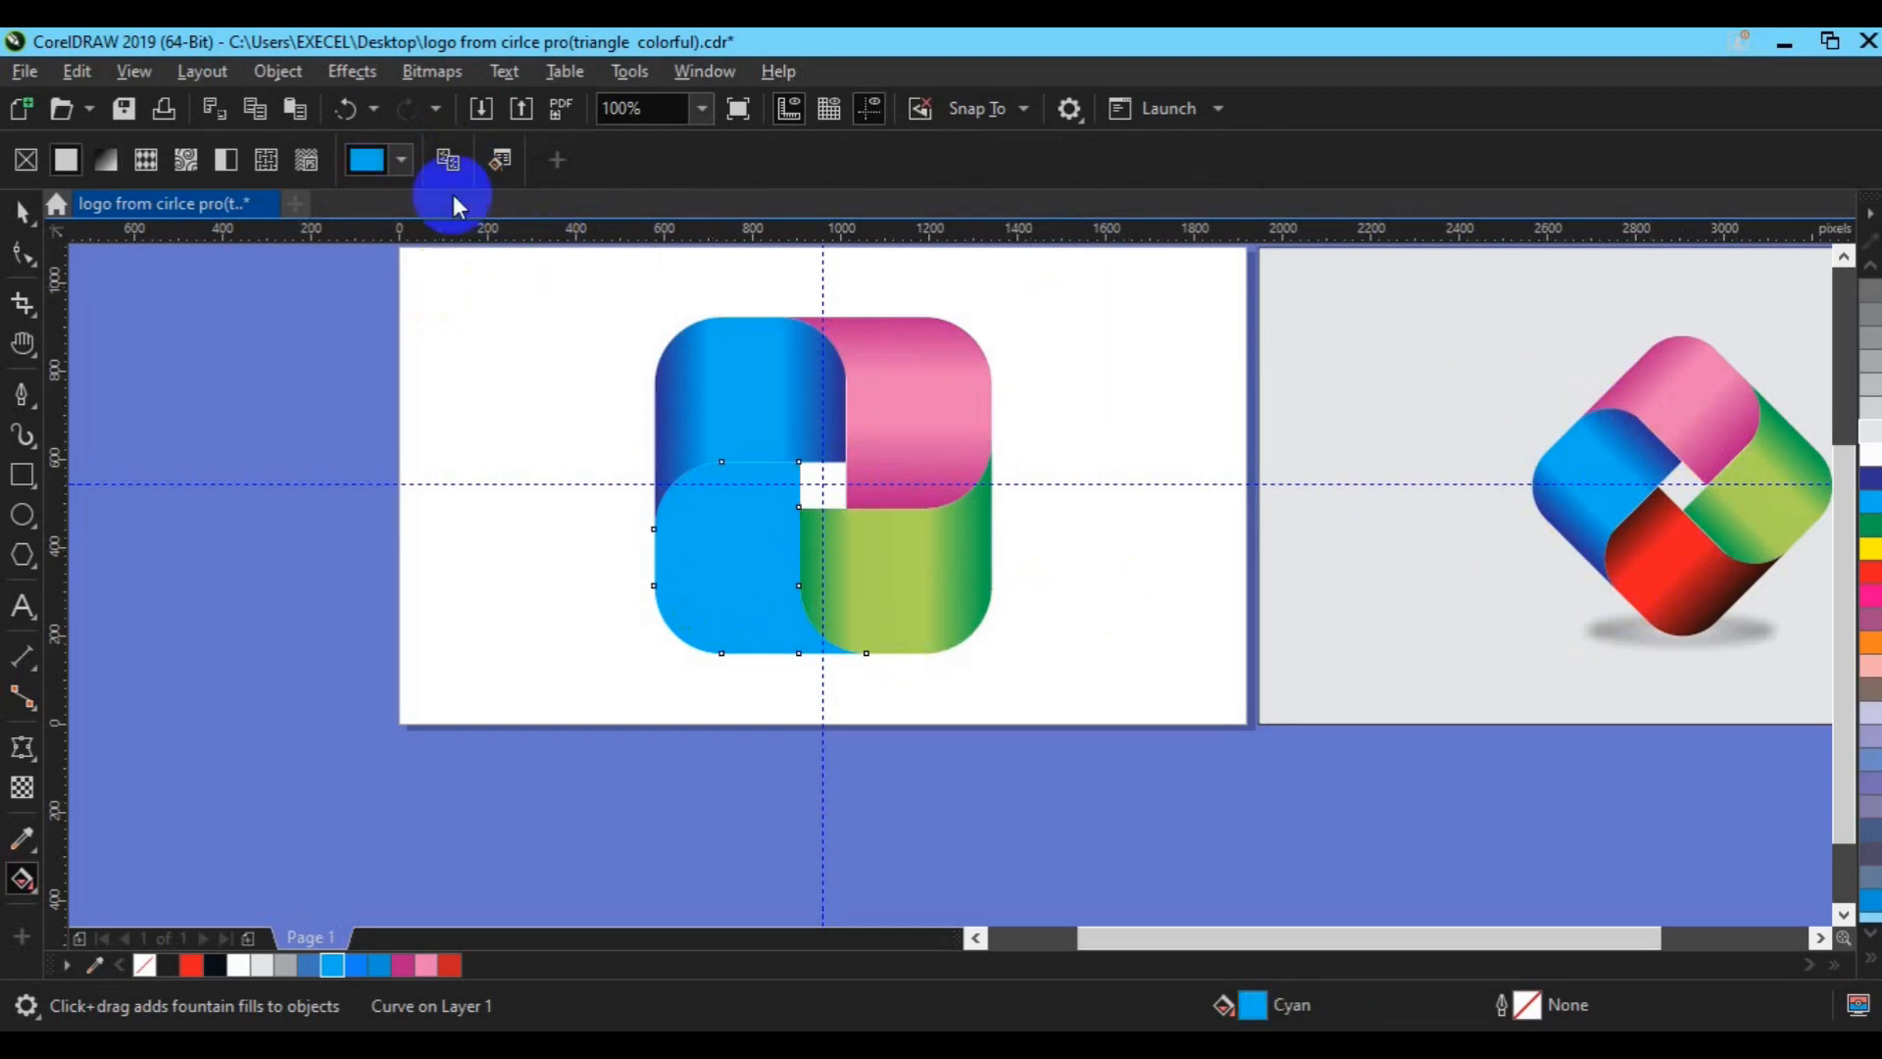
left_click(1645, 556)
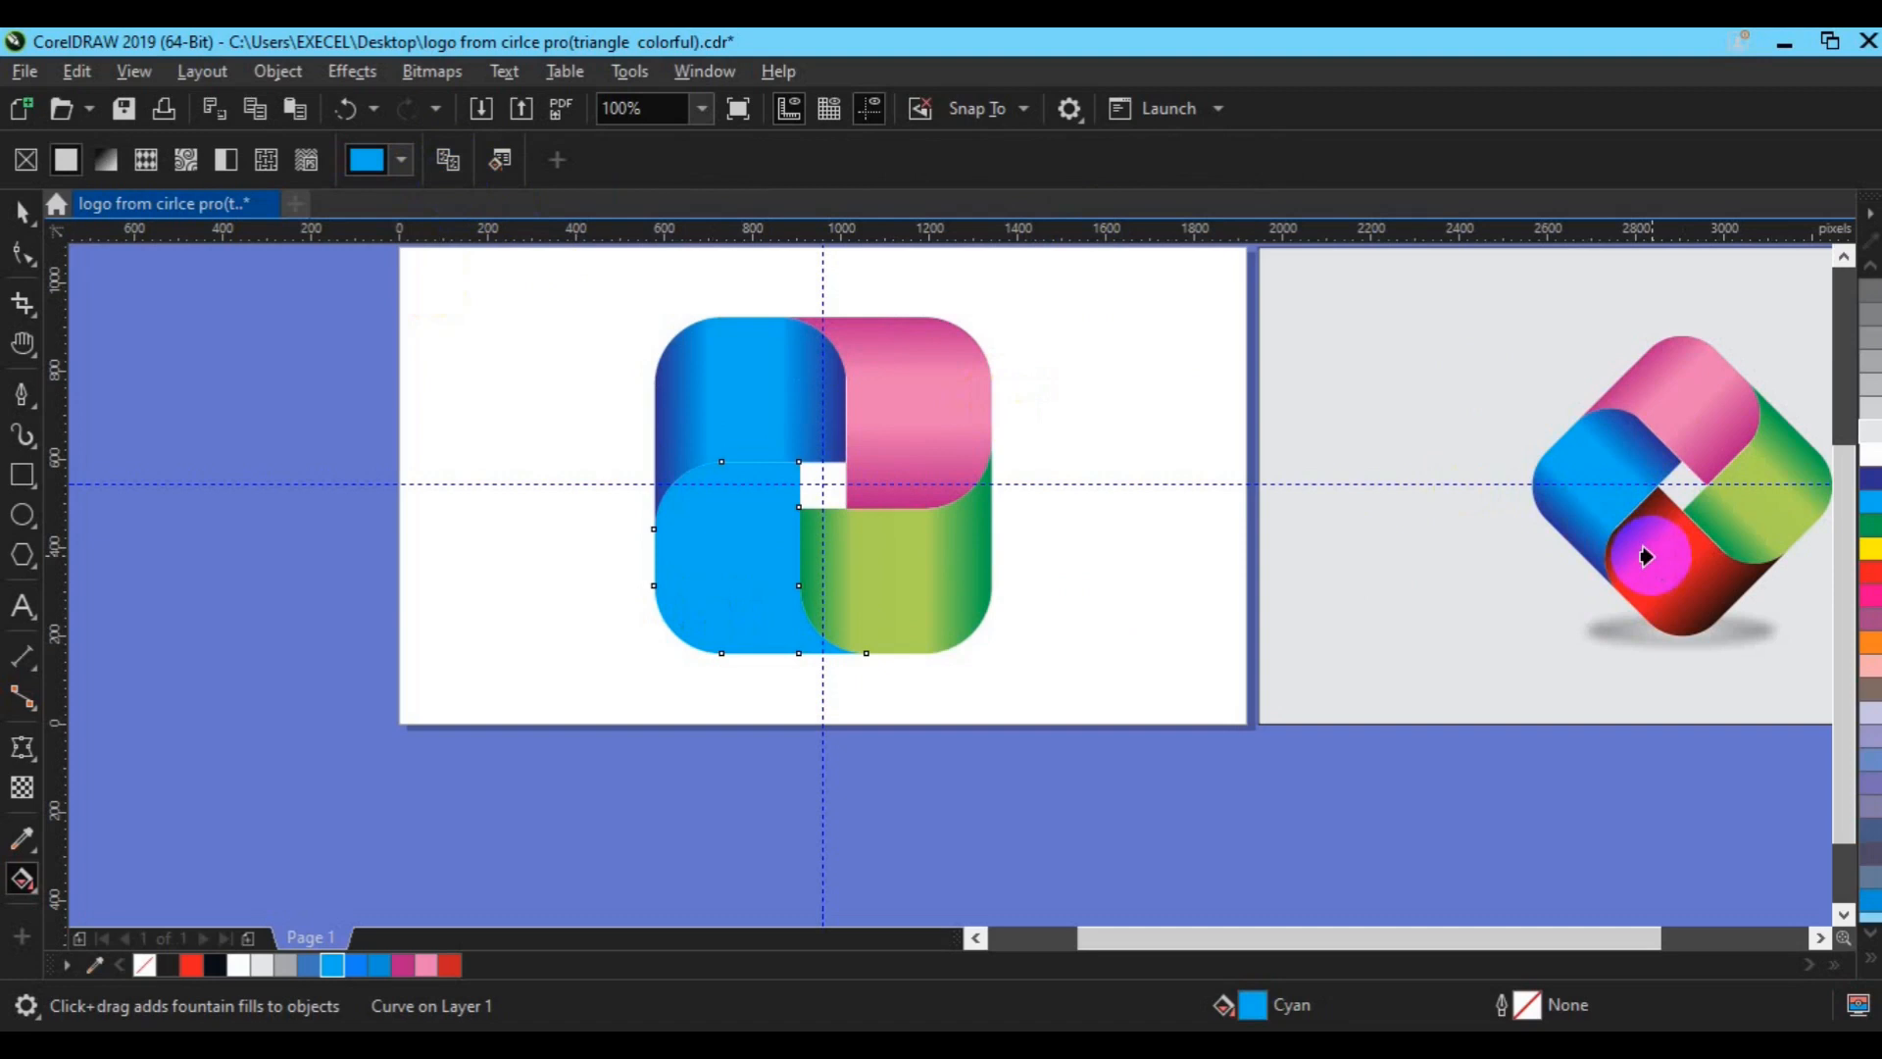
left_click(23, 211)
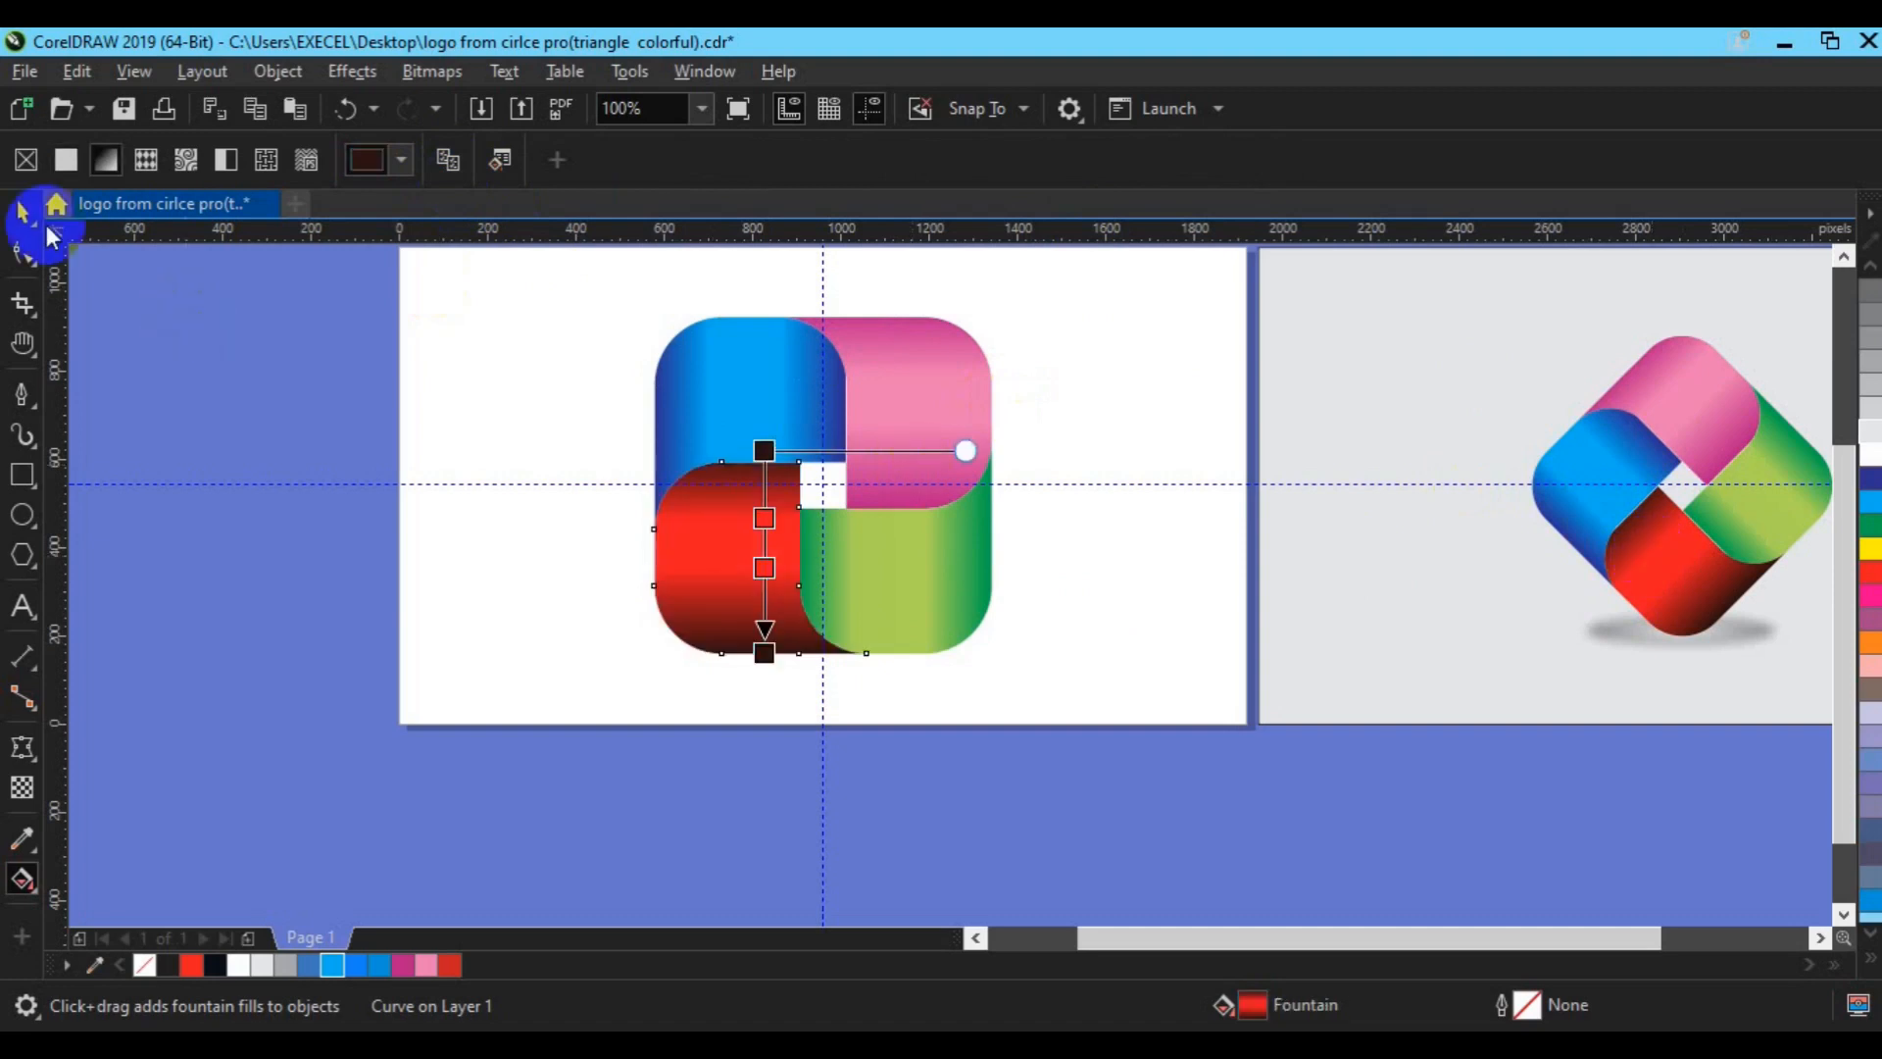
left_click(796, 800)
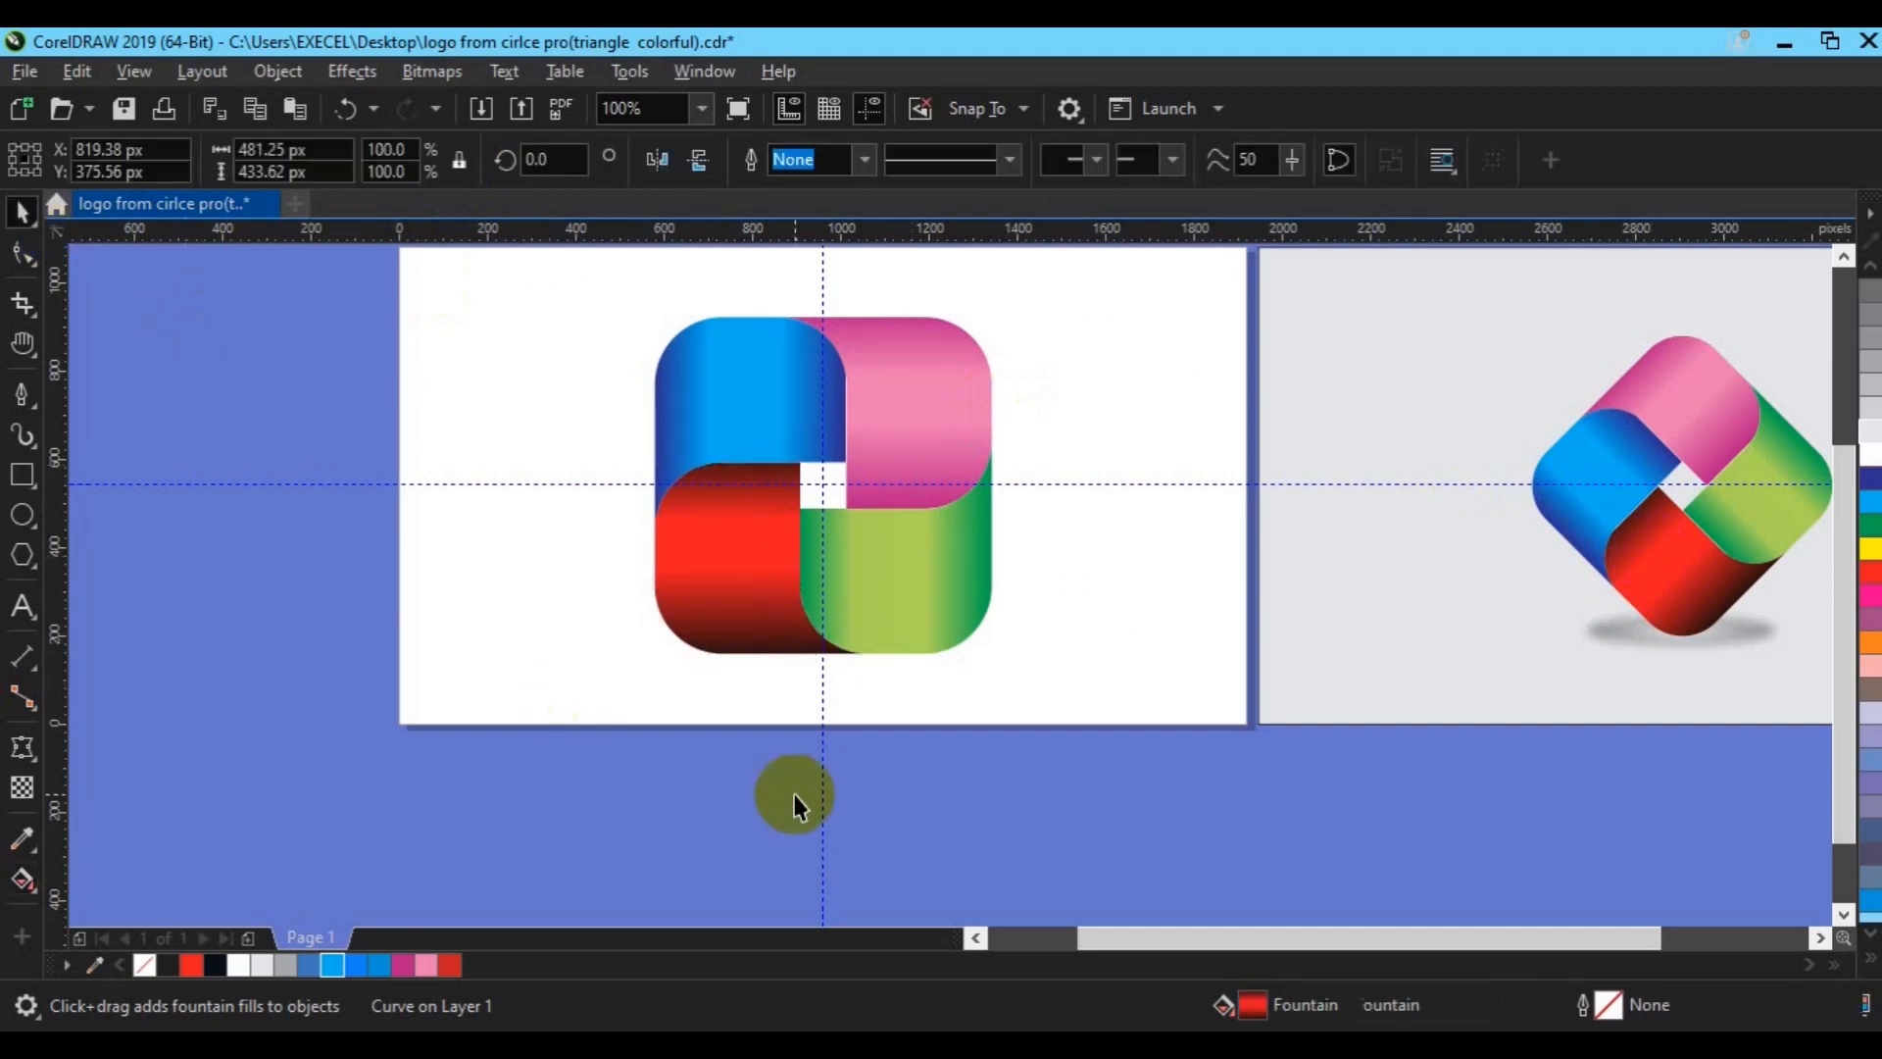
Select all four gradient-filled logo pieces and group them
scroll(794, 794, "down", 2)
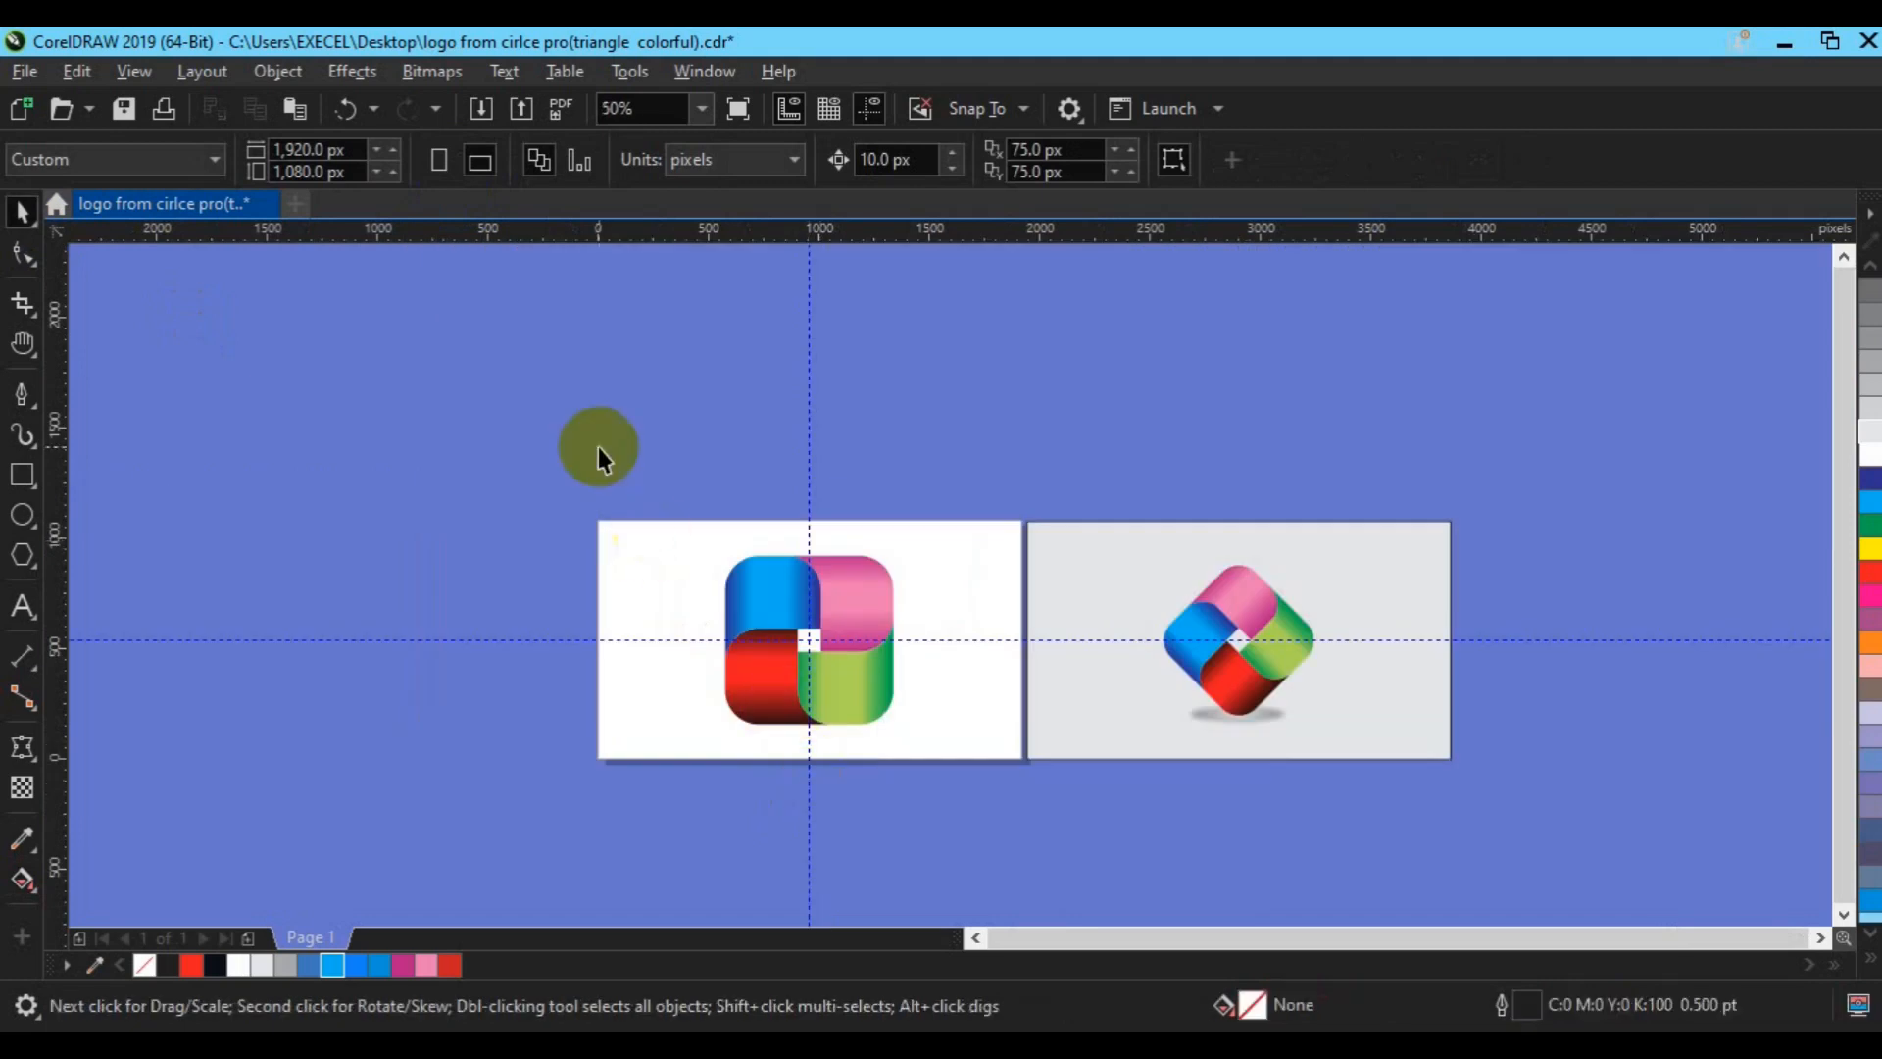
left_click_drag(598, 447, 957, 745)
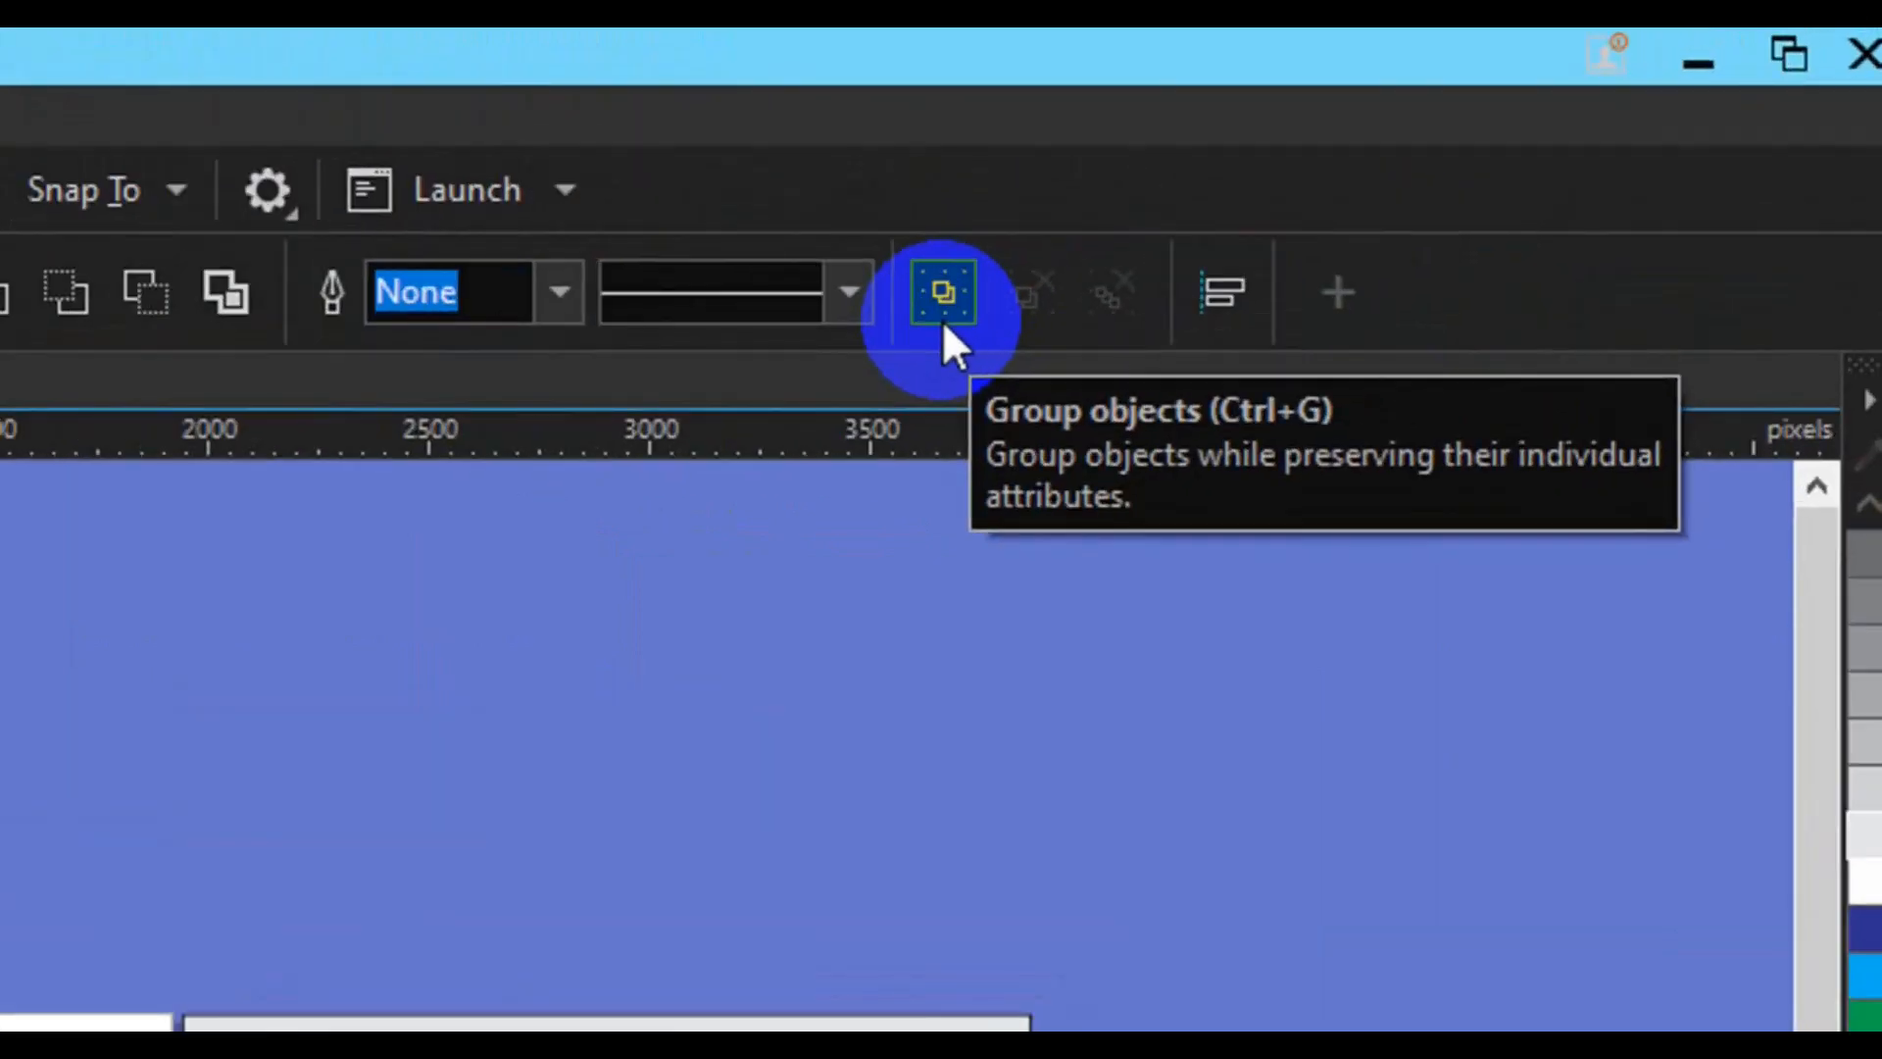
left_click(942, 321)
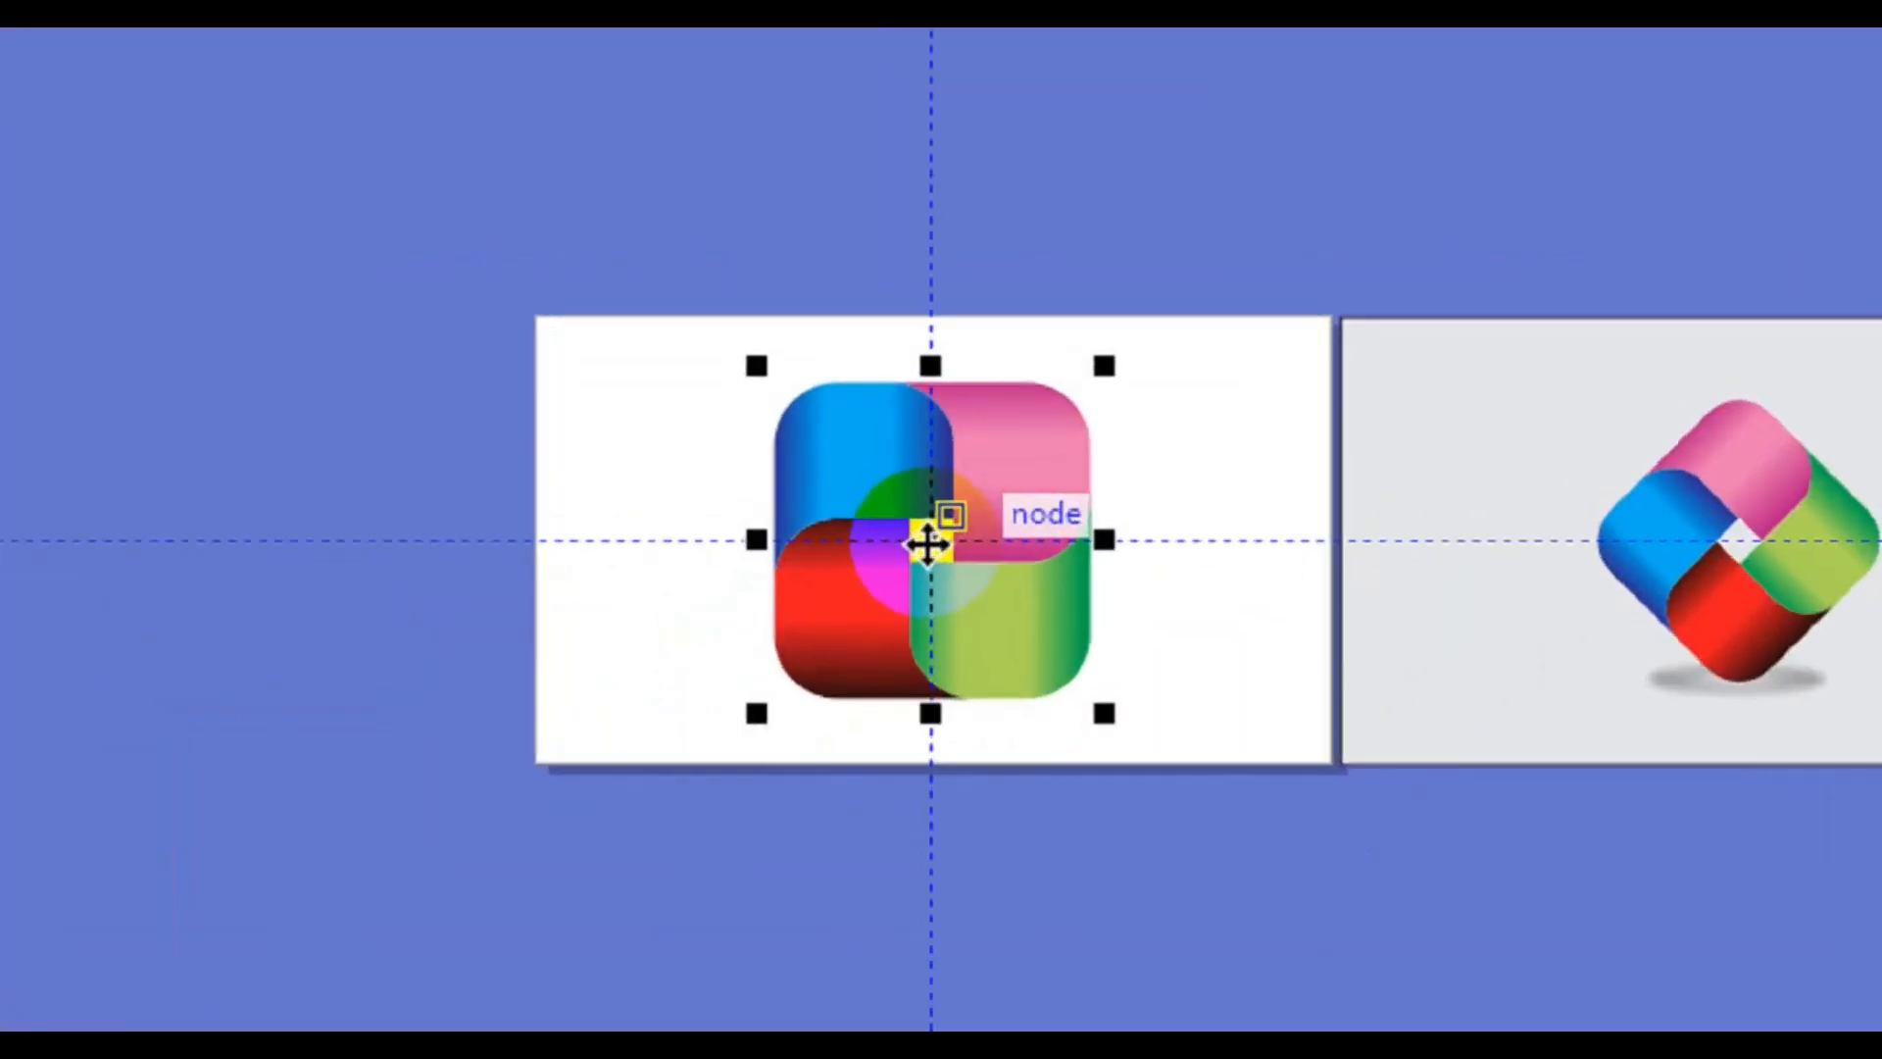
Try rotating the grouped logo by 90 degrees, and undo the rotation
left_click(944, 527)
left_click_drag(944, 527, 857, 505)
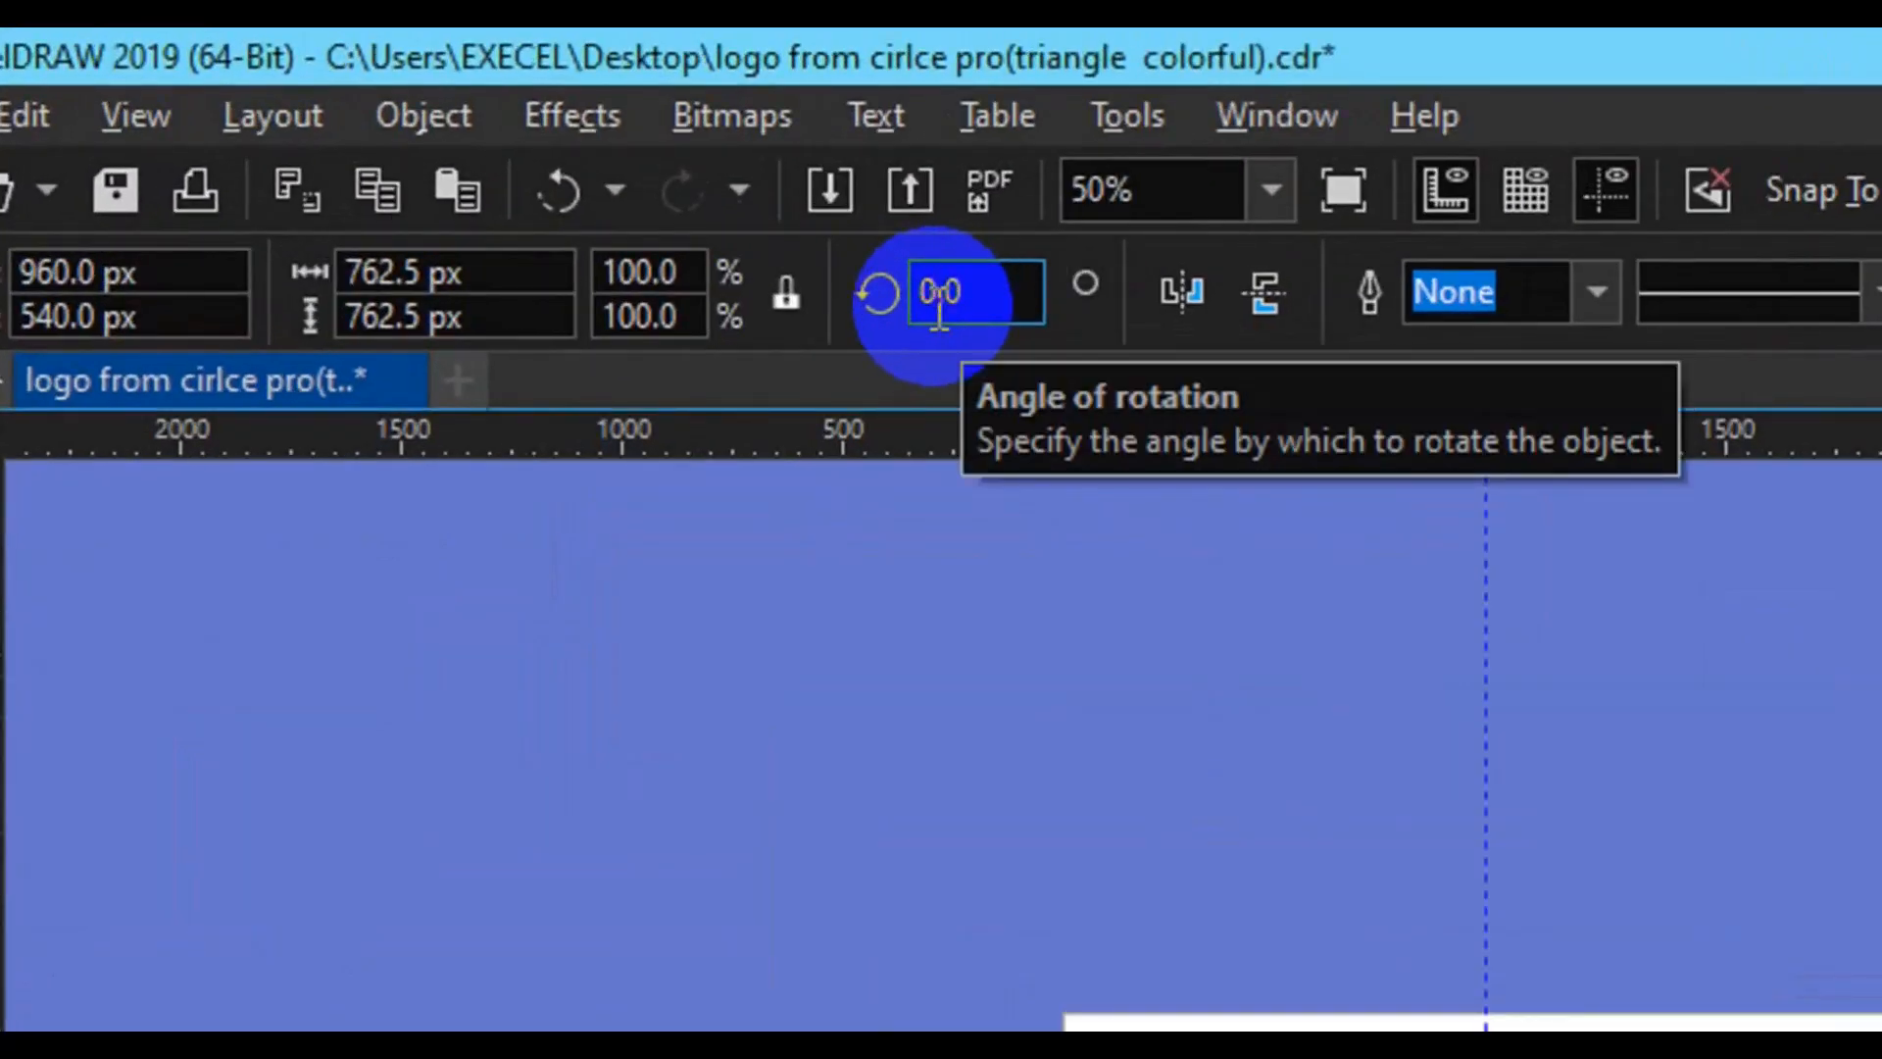
type("9")
key("Return")
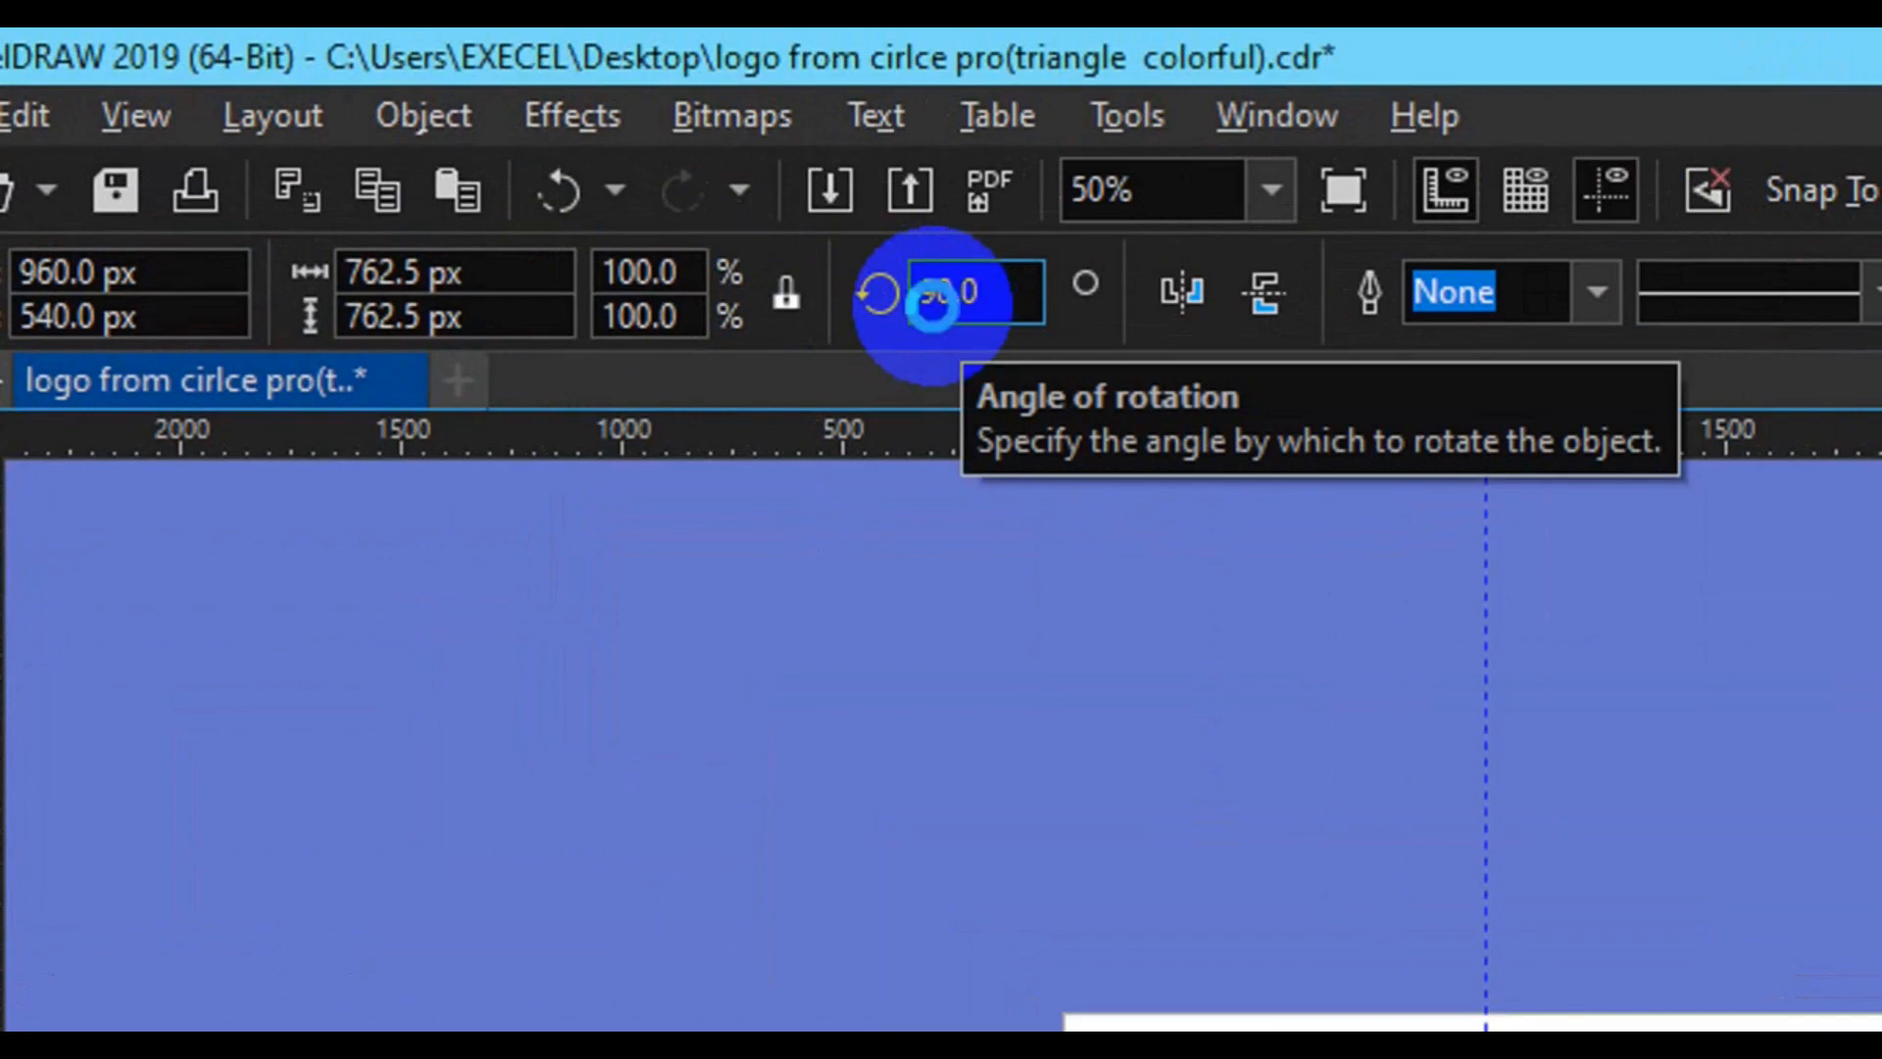
key("ctrl+z")
Set the grouped logo's rotation angle to 45 degrees and scale it down about its centre to 68.1%
left_click(939, 312)
key("BackSpace")
type("45")
left_click(931, 306)
key("Return")
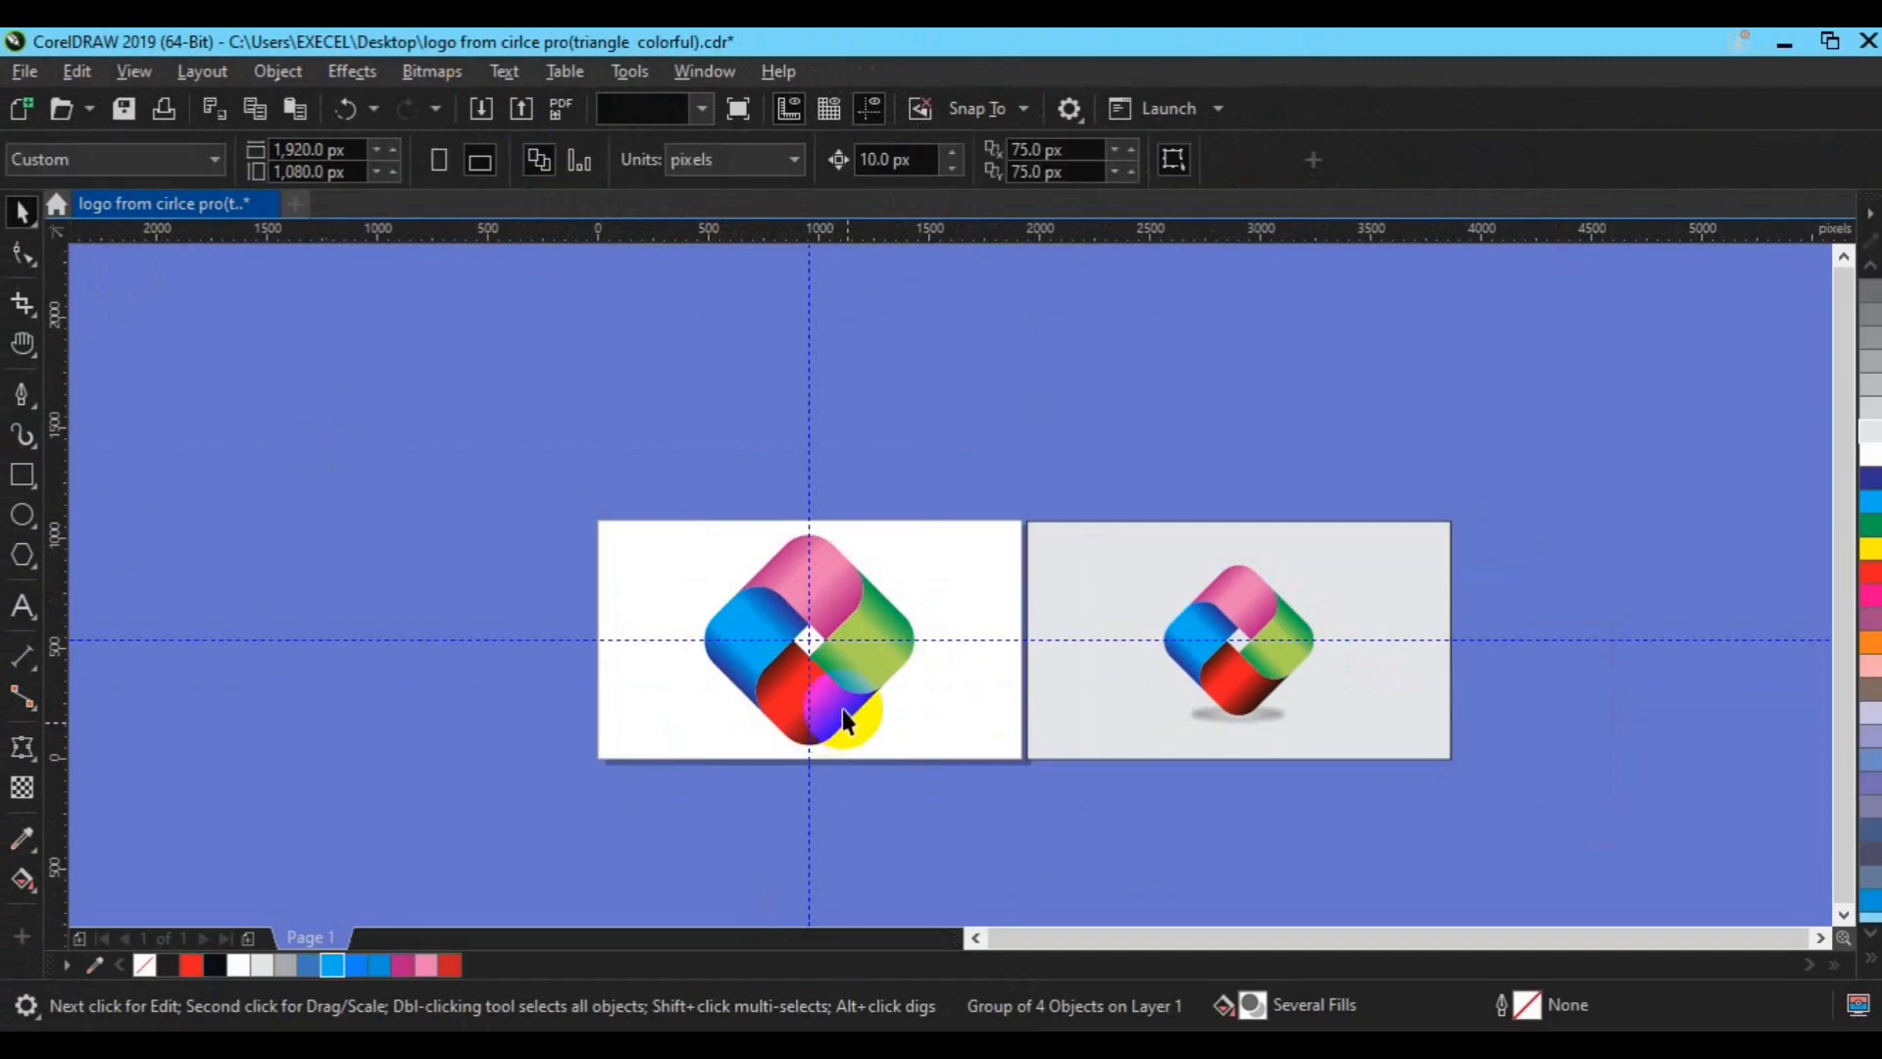
left_click(843, 709)
left_click_drag(929, 759, 891, 726)
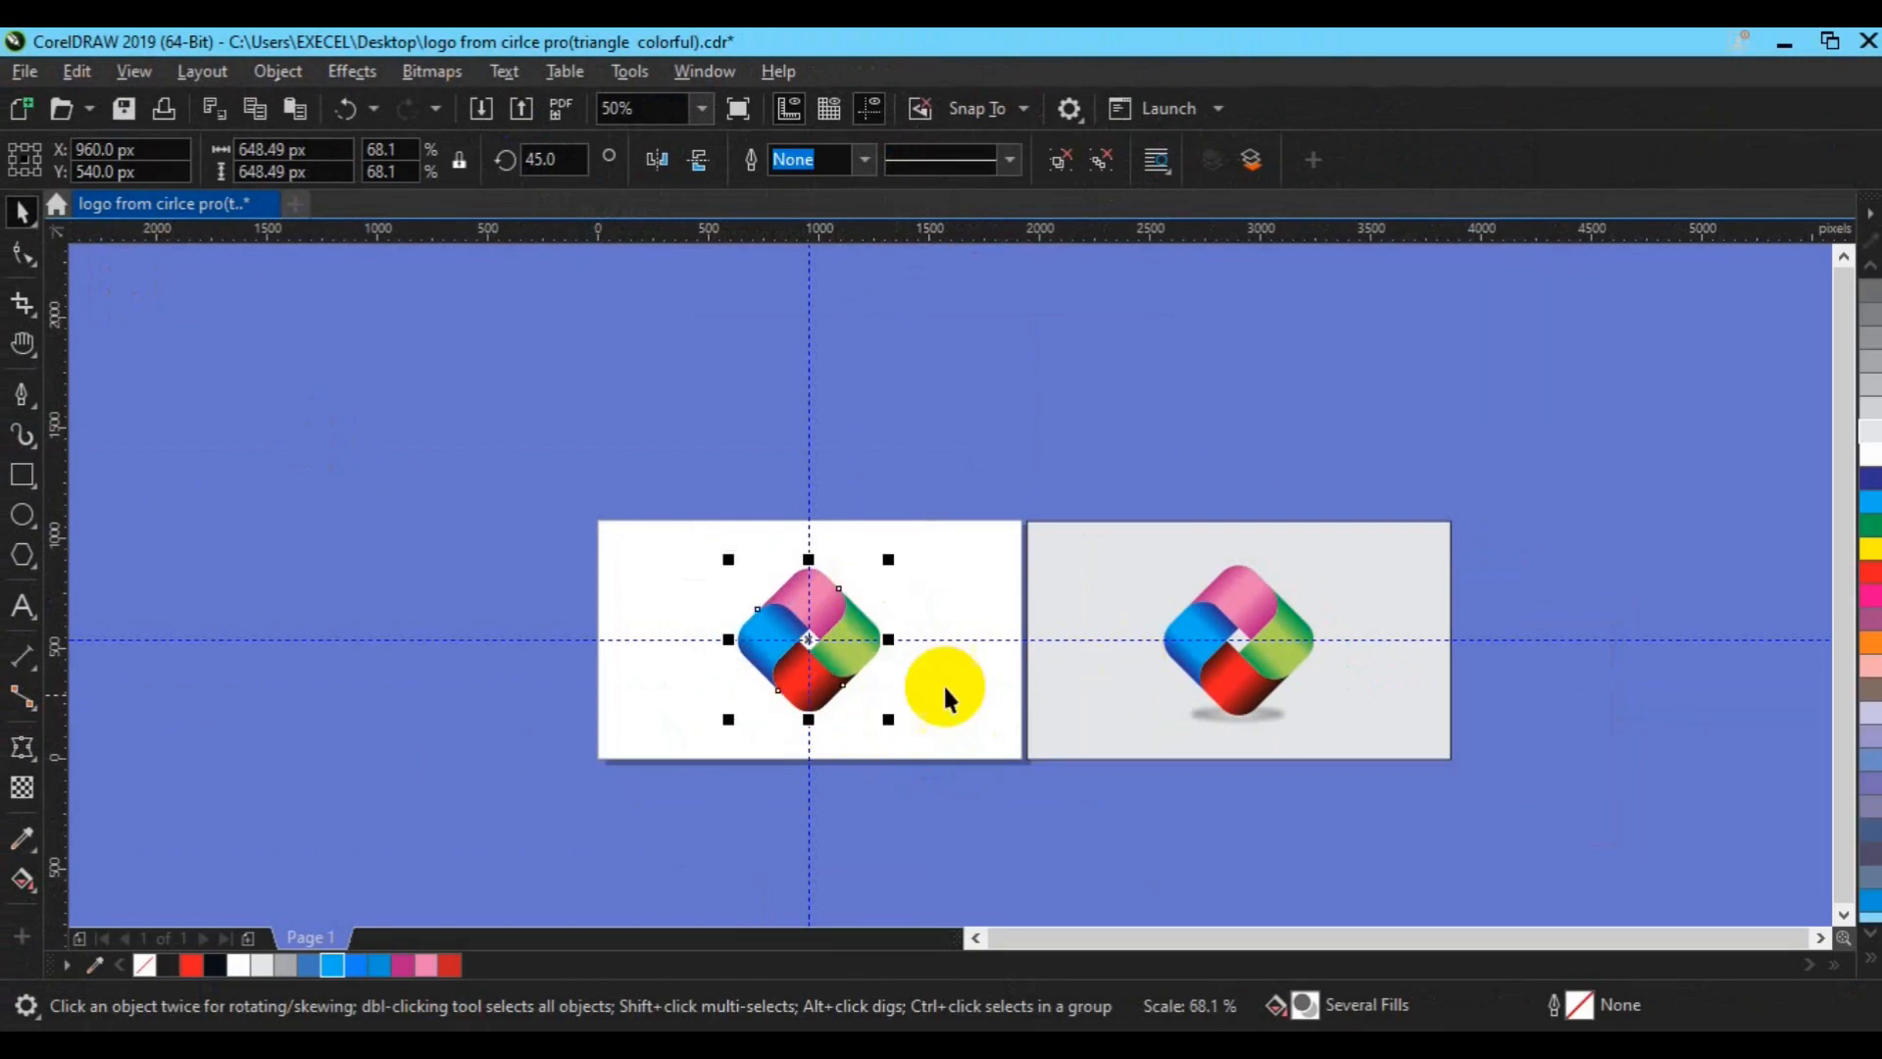
Delete the horizontal and the vertical guideline crossing at the logo's centre
left_click(1011, 642)
right_click(1012, 642)
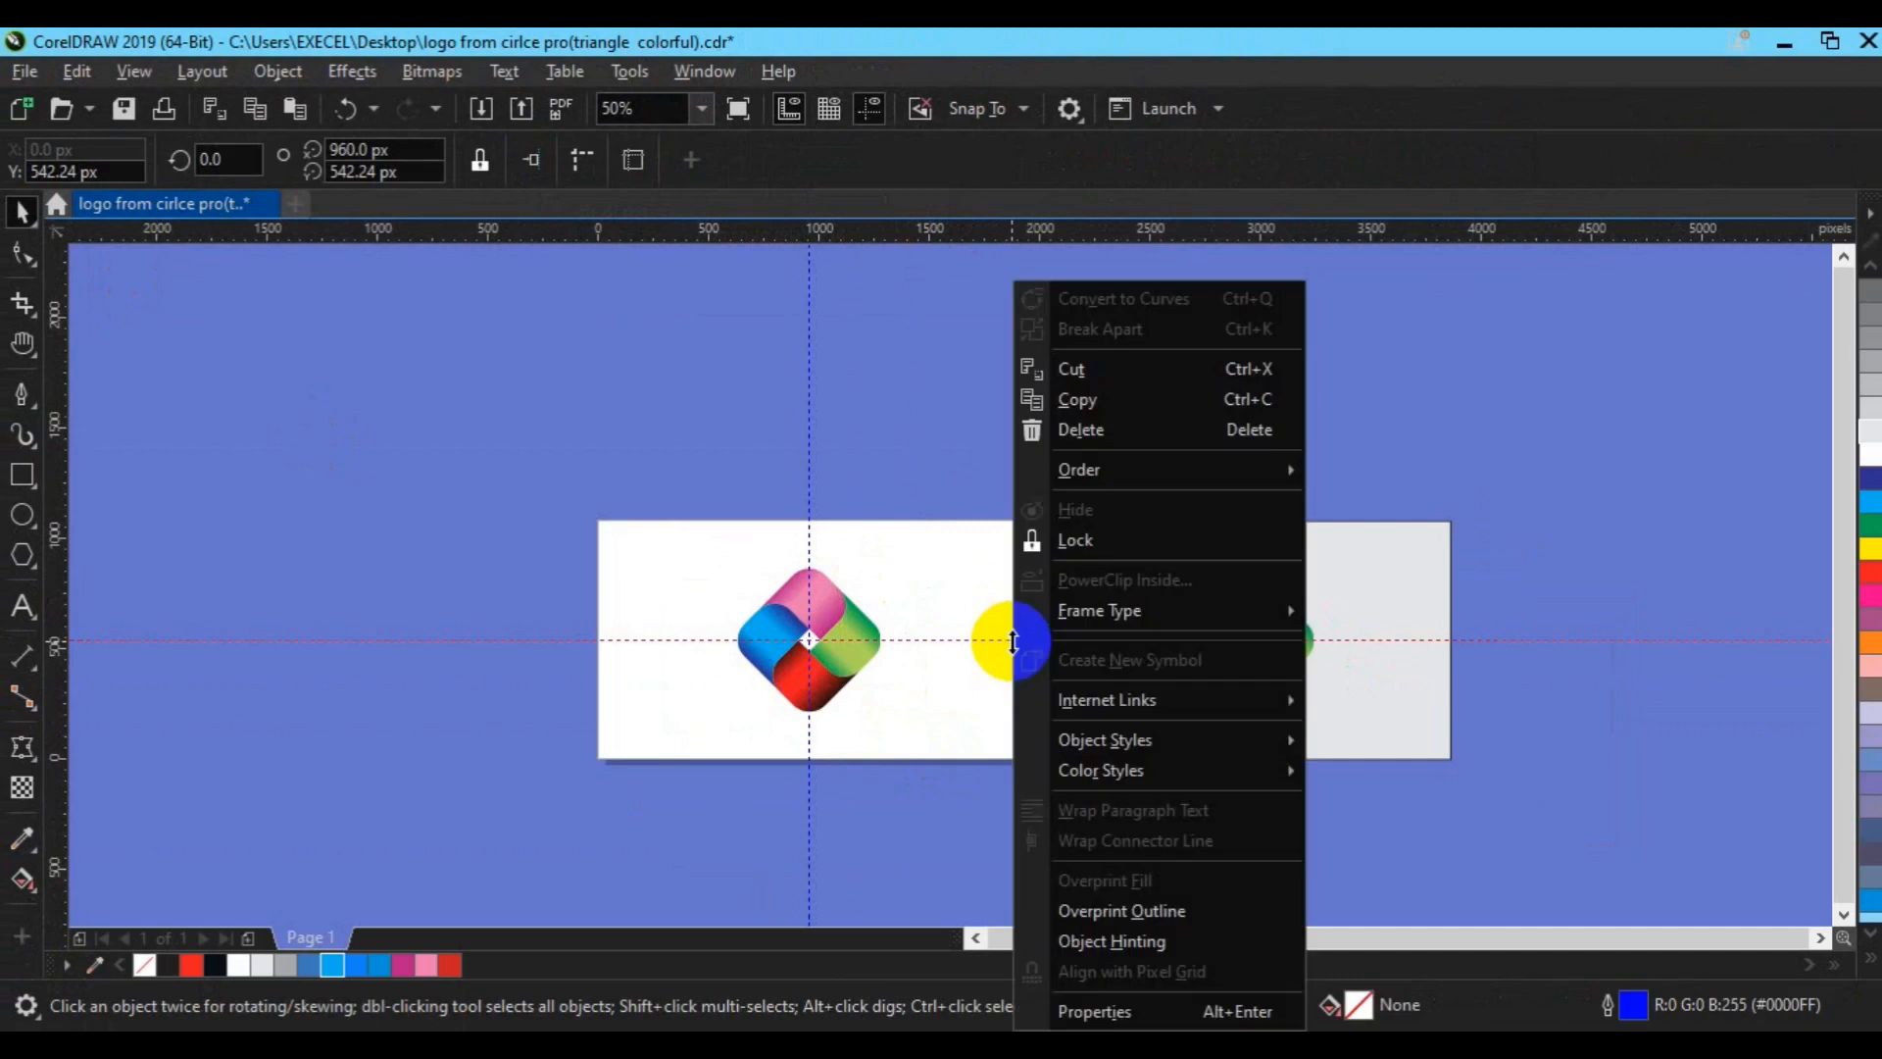
left_click(1099, 438)
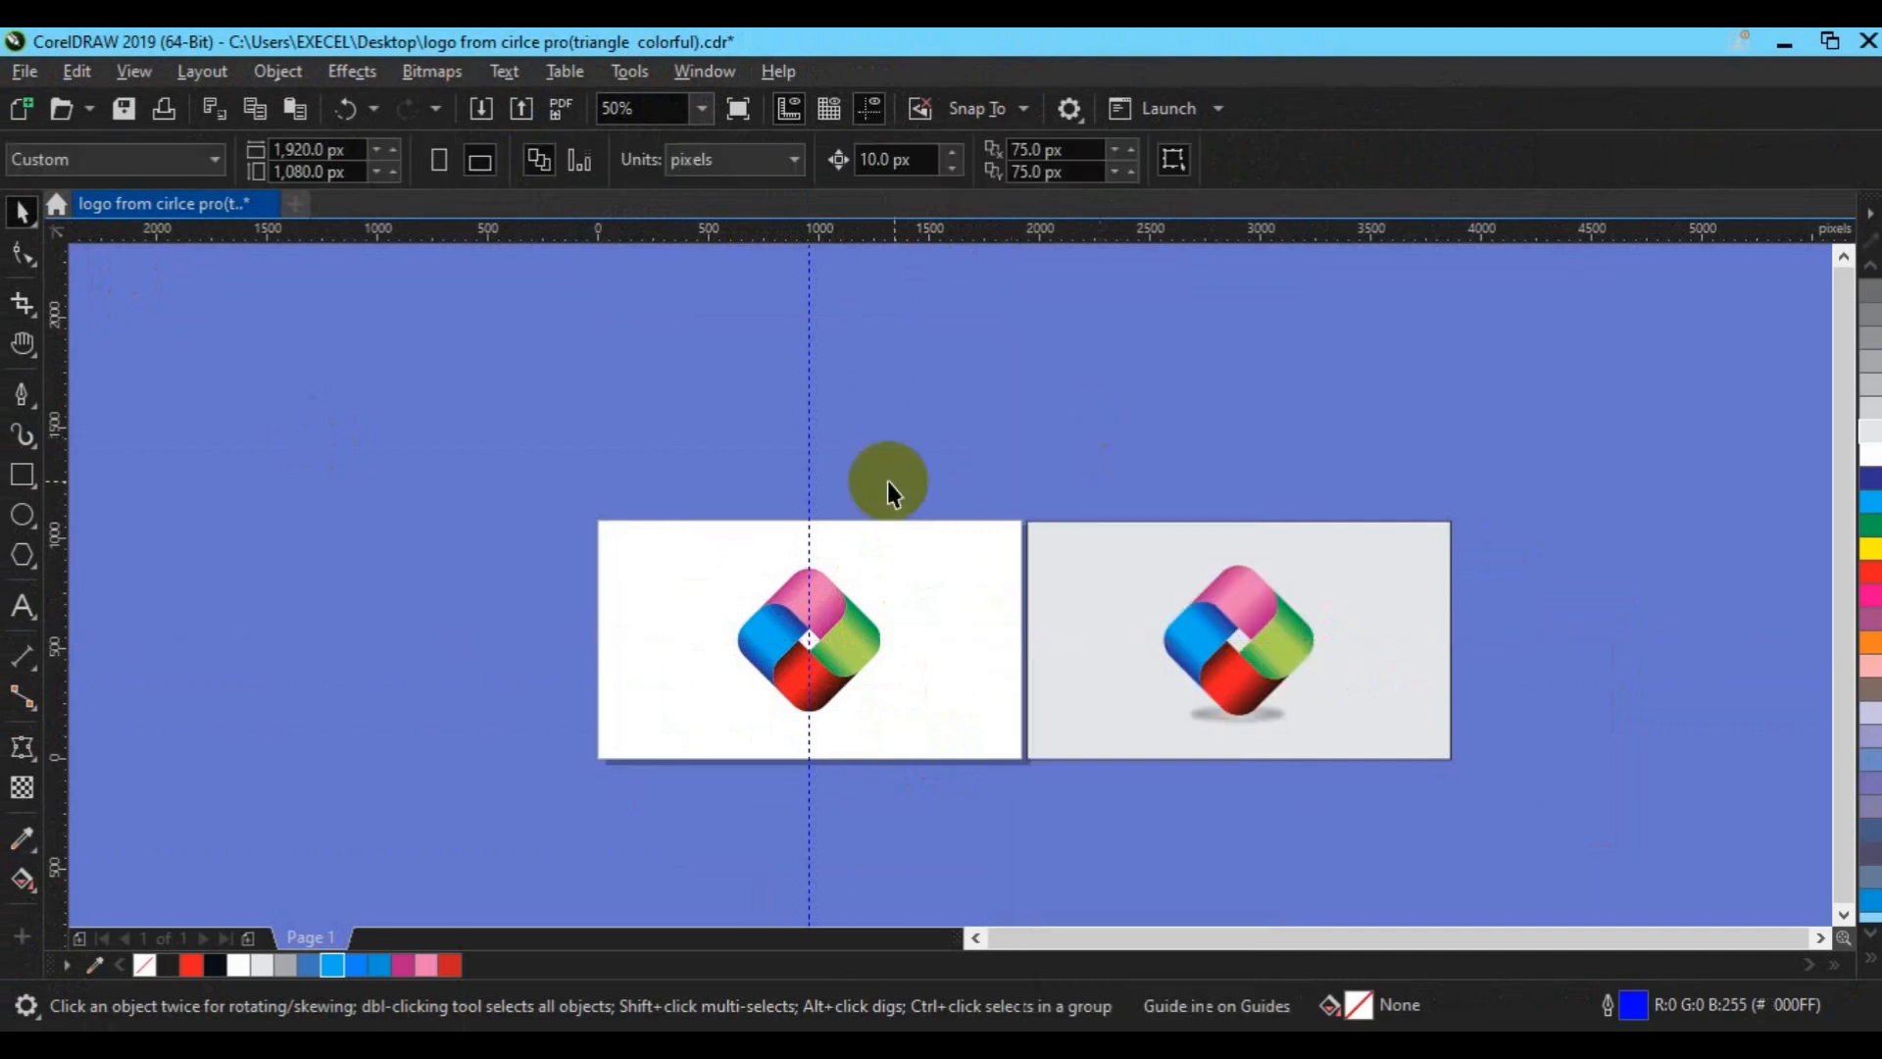
right_click(809, 496)
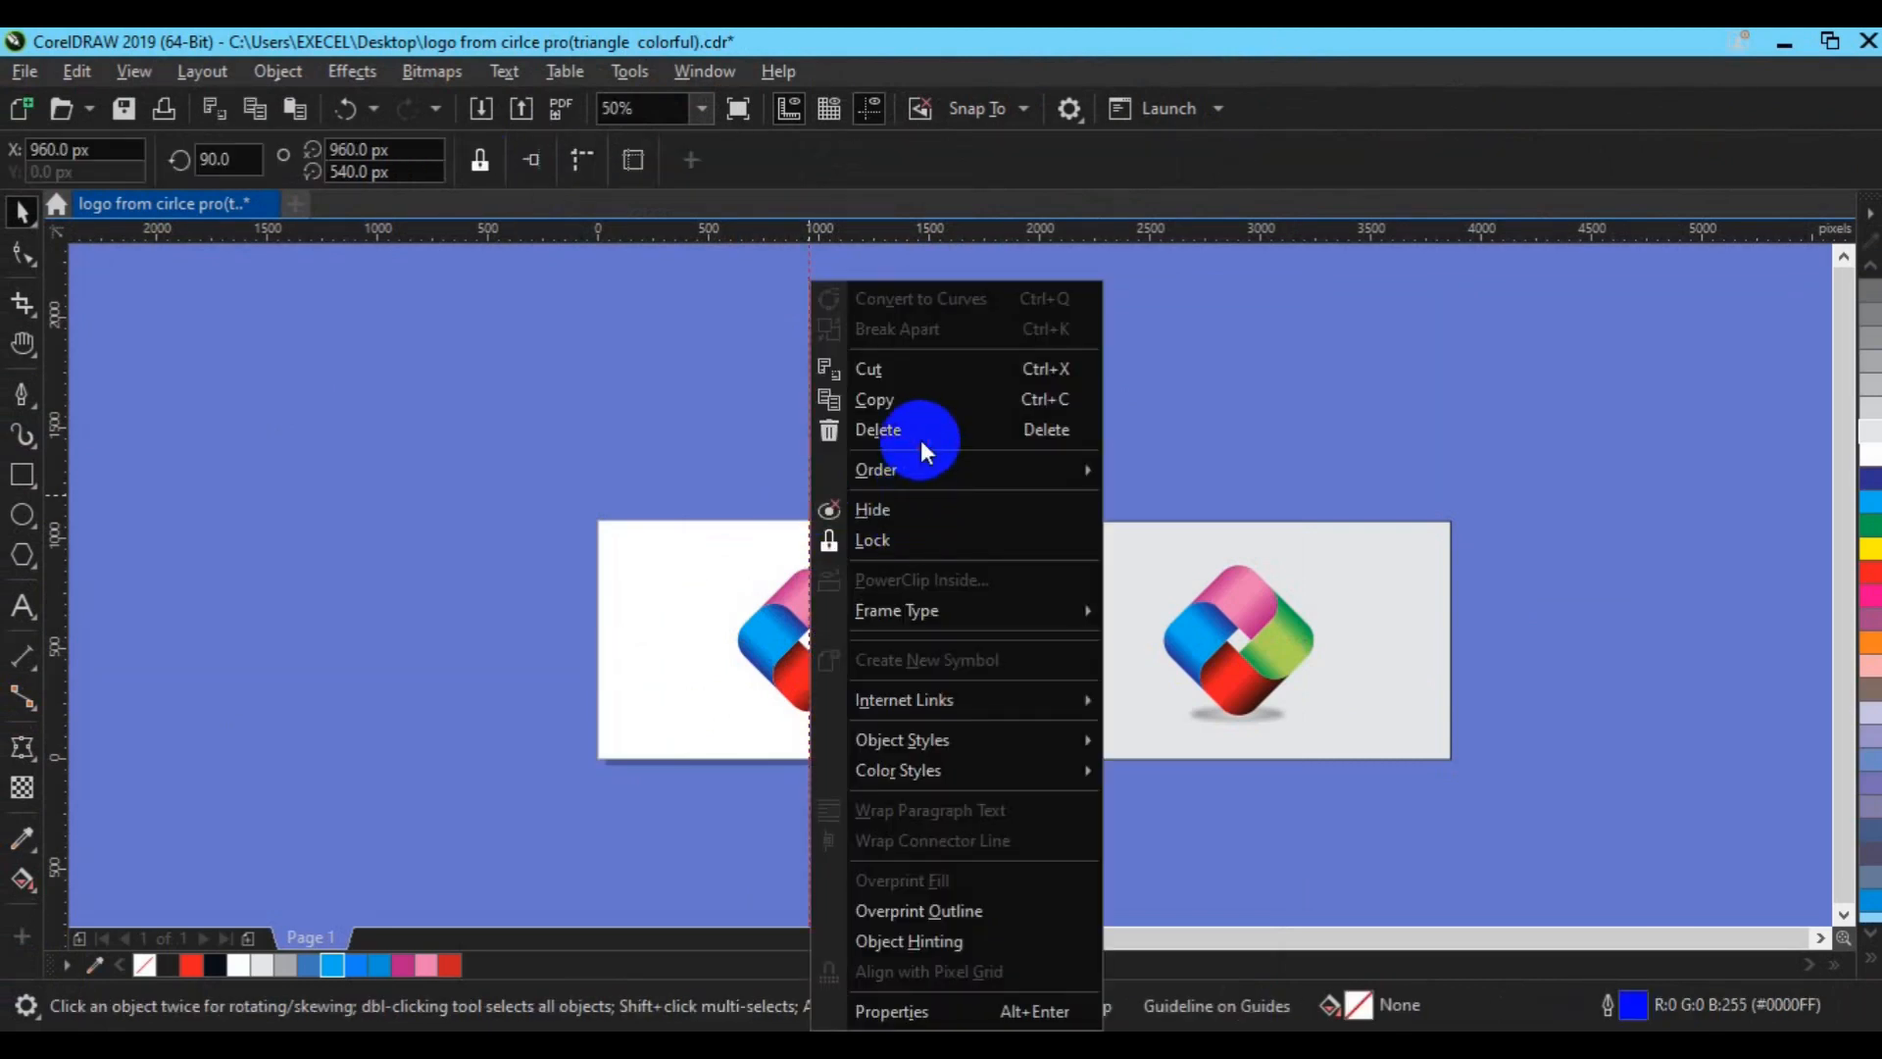
left_click(920, 439)
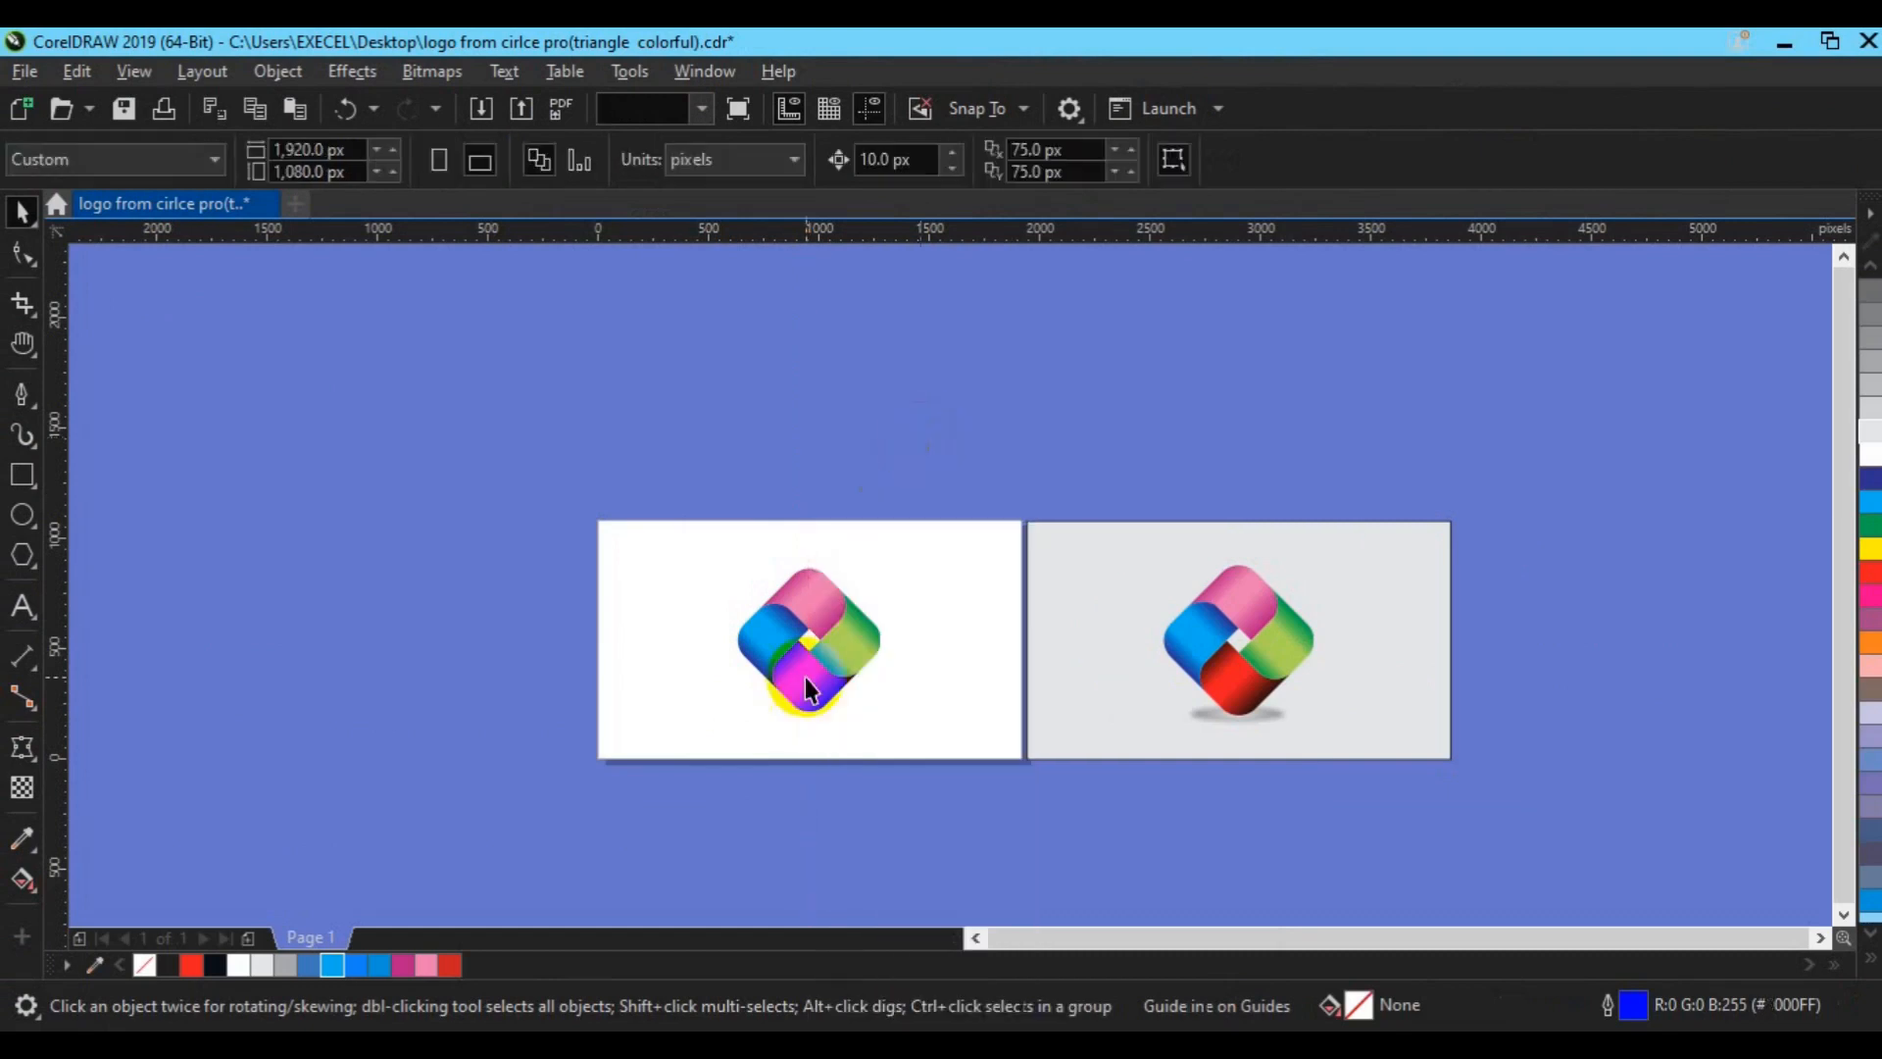
Add a page-sized background rectangle behind the logo, filled with 10% black and without an outline, and deselect it
scroll(834, 691, "up", 2)
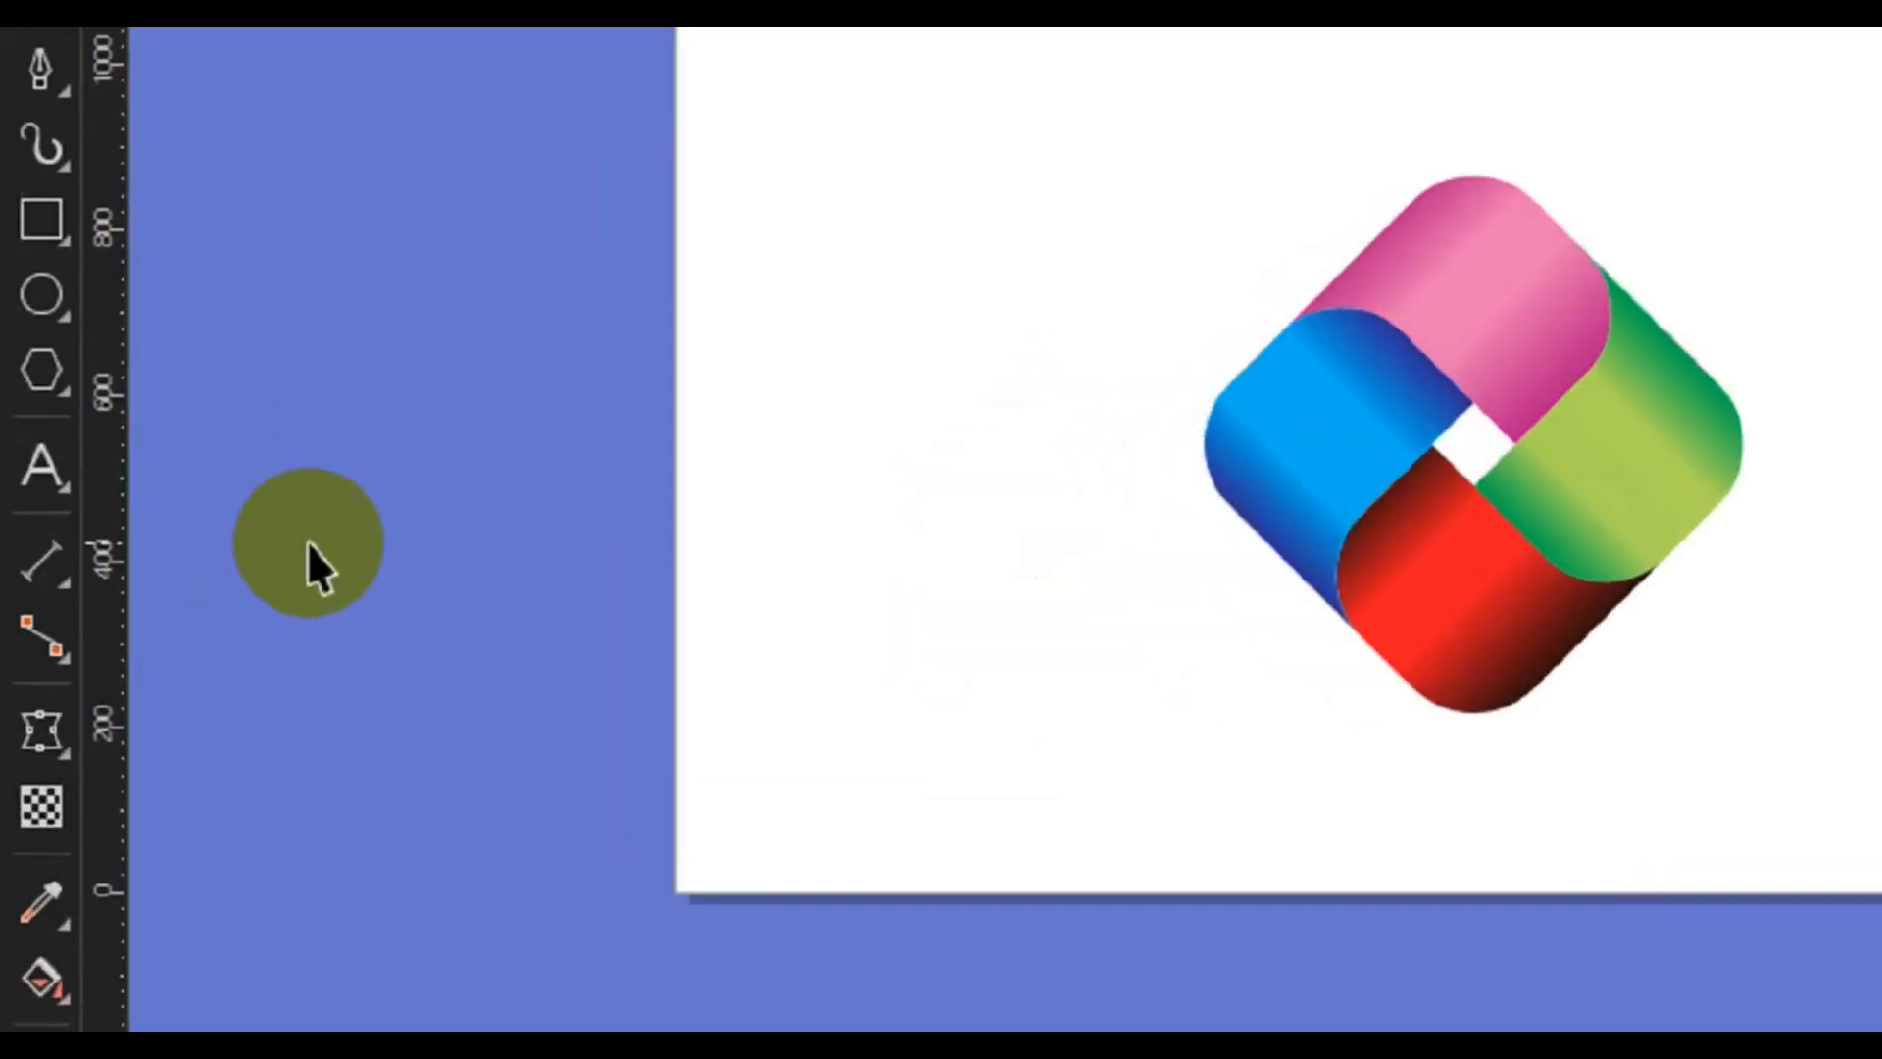
double_click(41, 220)
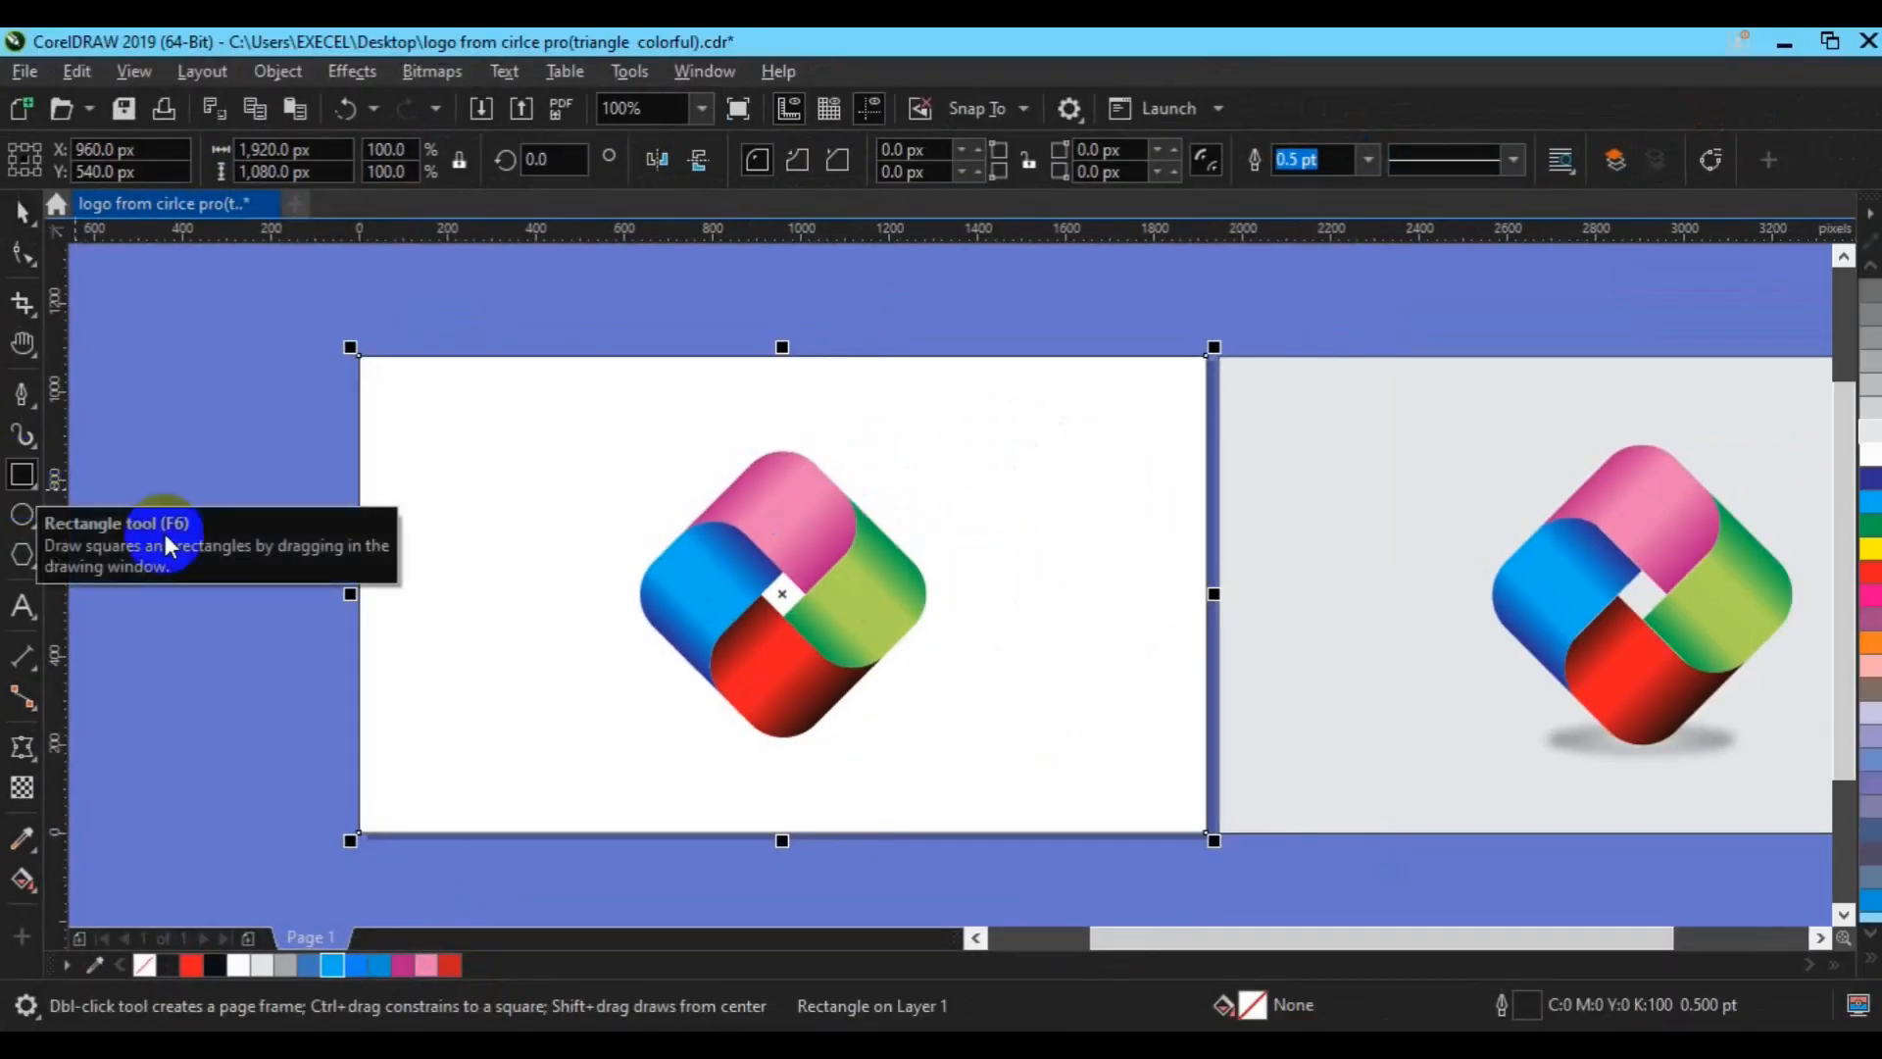
left_click(1871, 429)
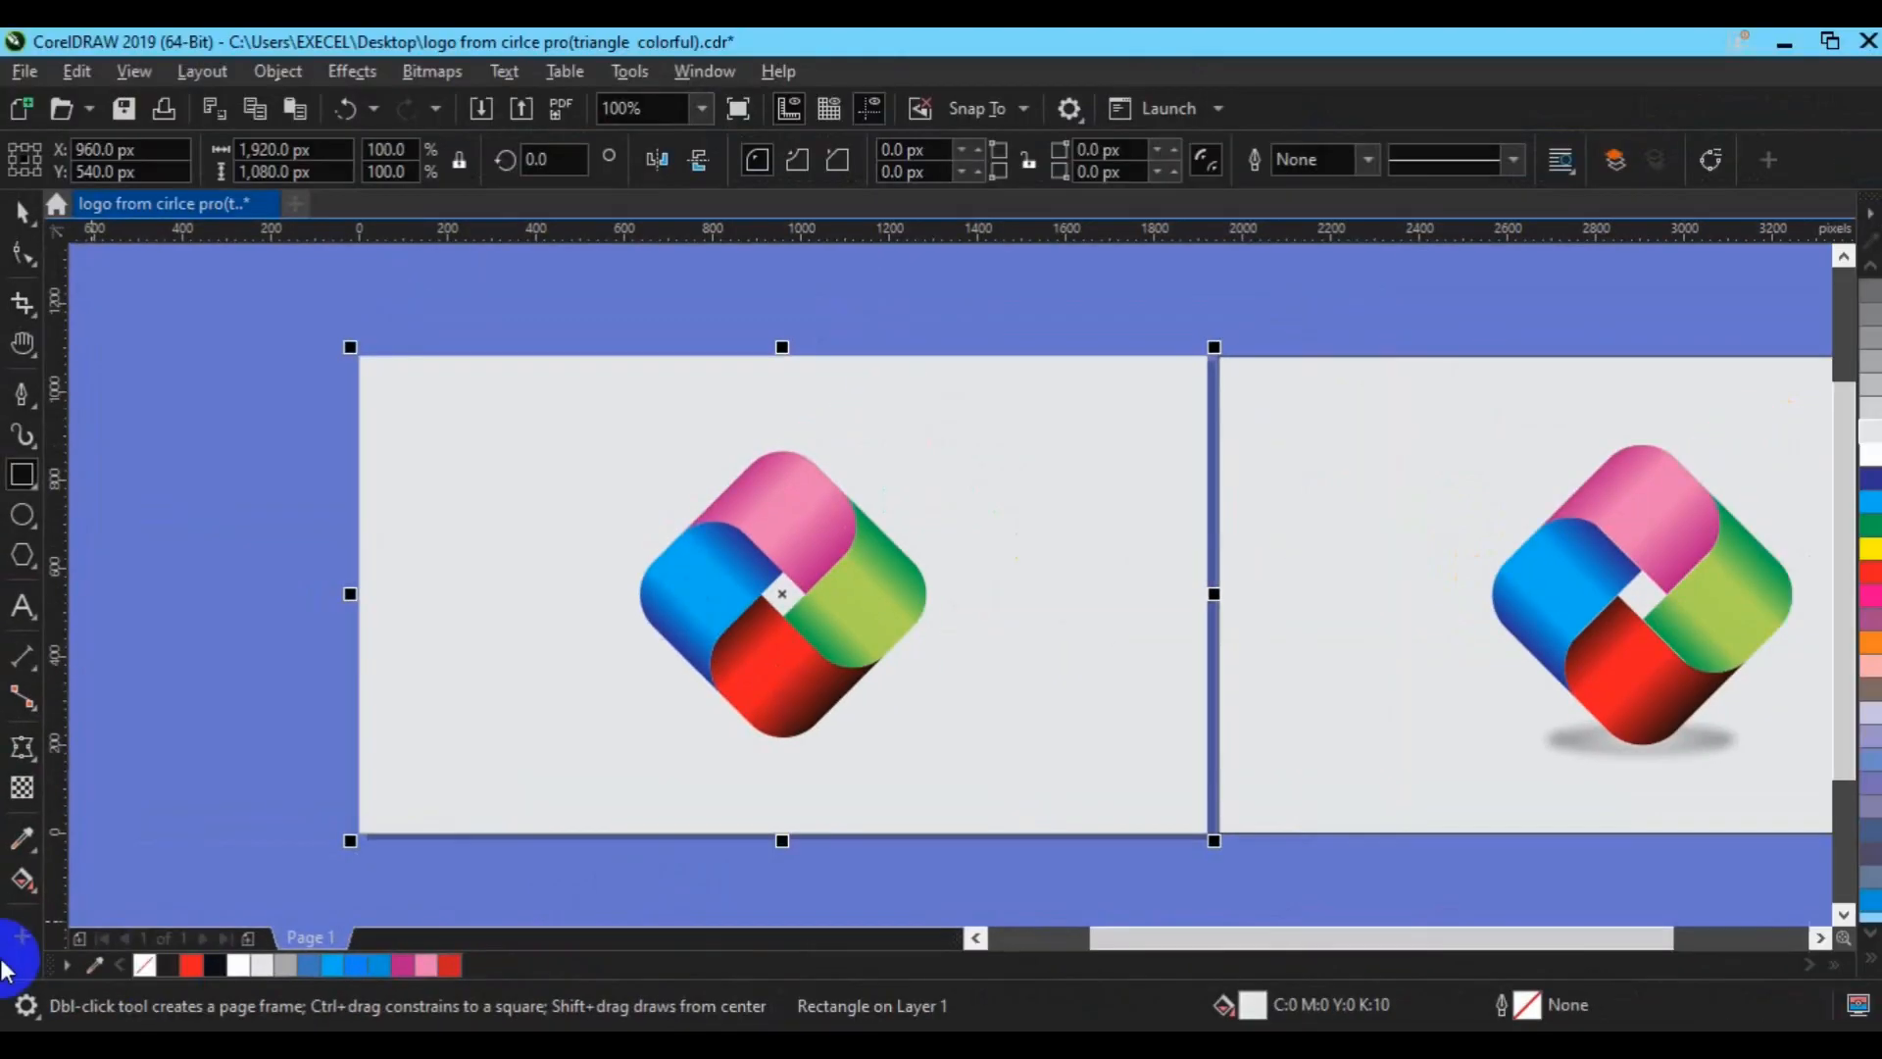
key("space")
left_click(232, 700)
Draw a flat ellipse about 341 by 56 px just below the logo's bottom corner as its shadow
left_click(760, 675)
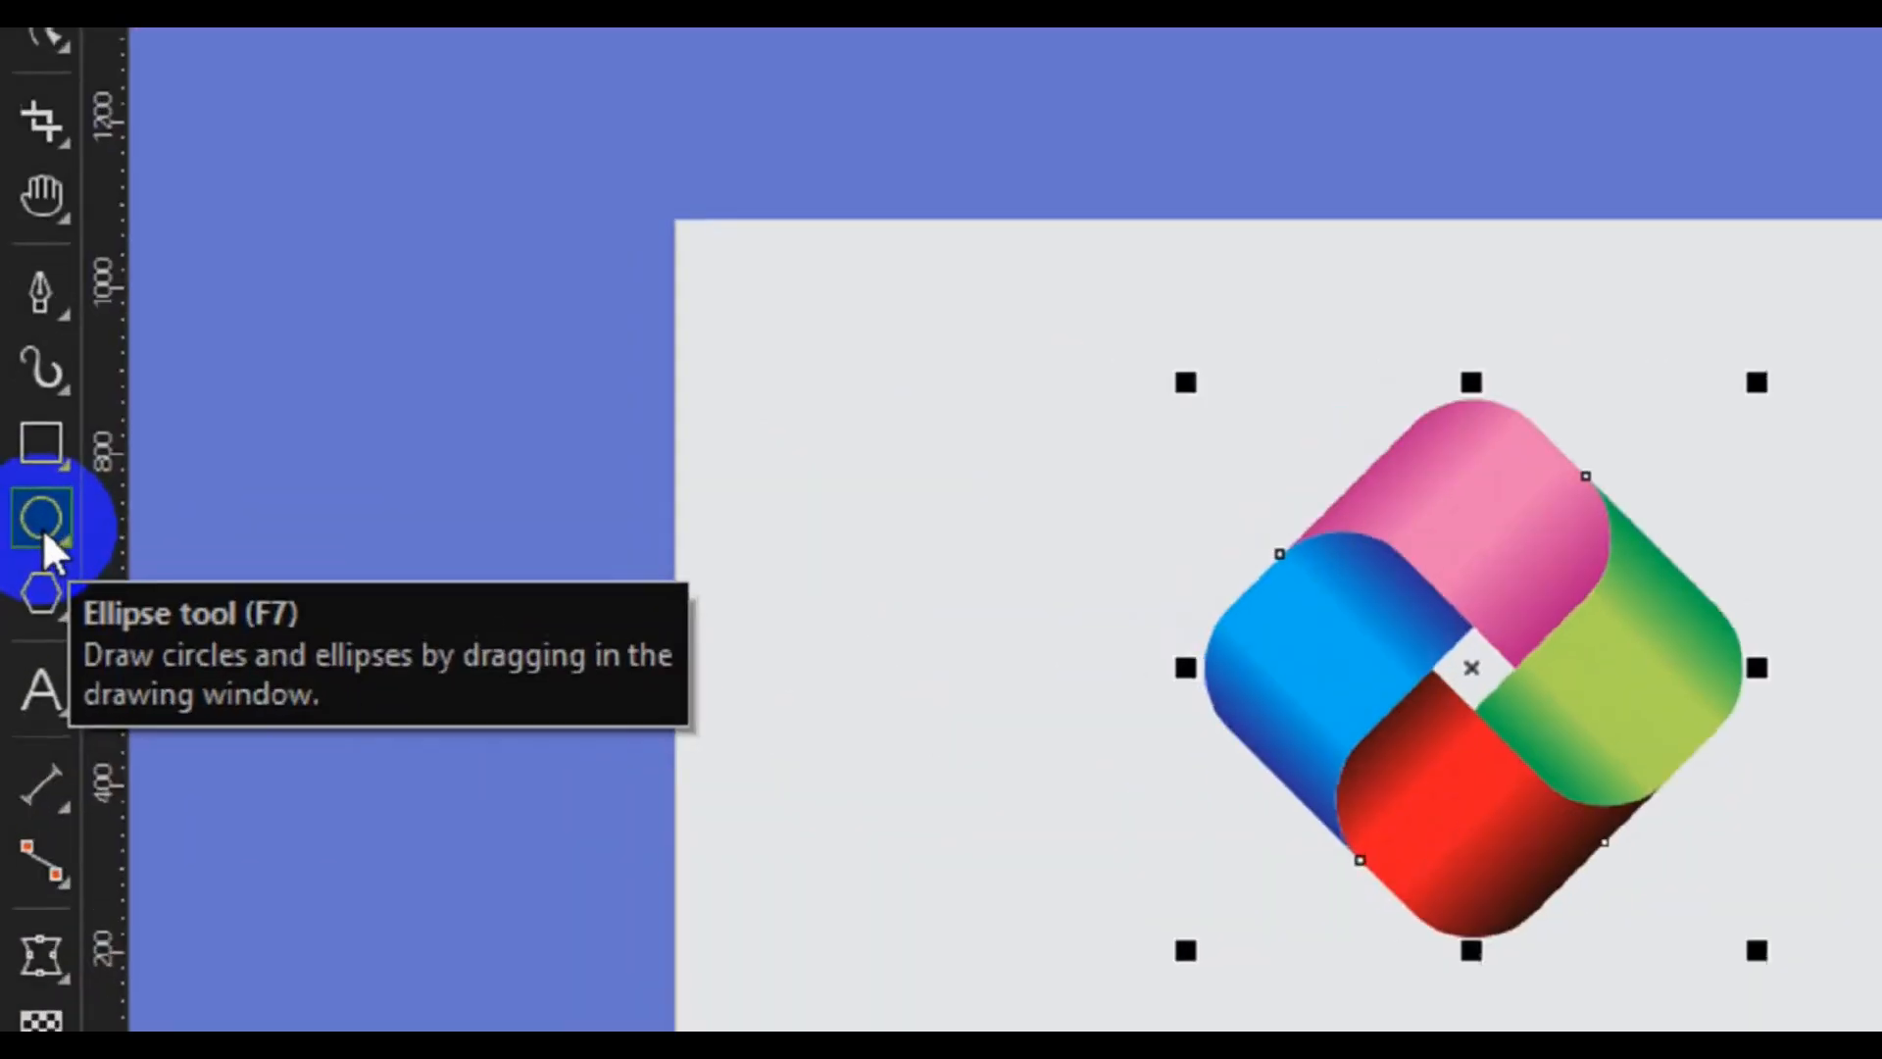
left_click(43, 527)
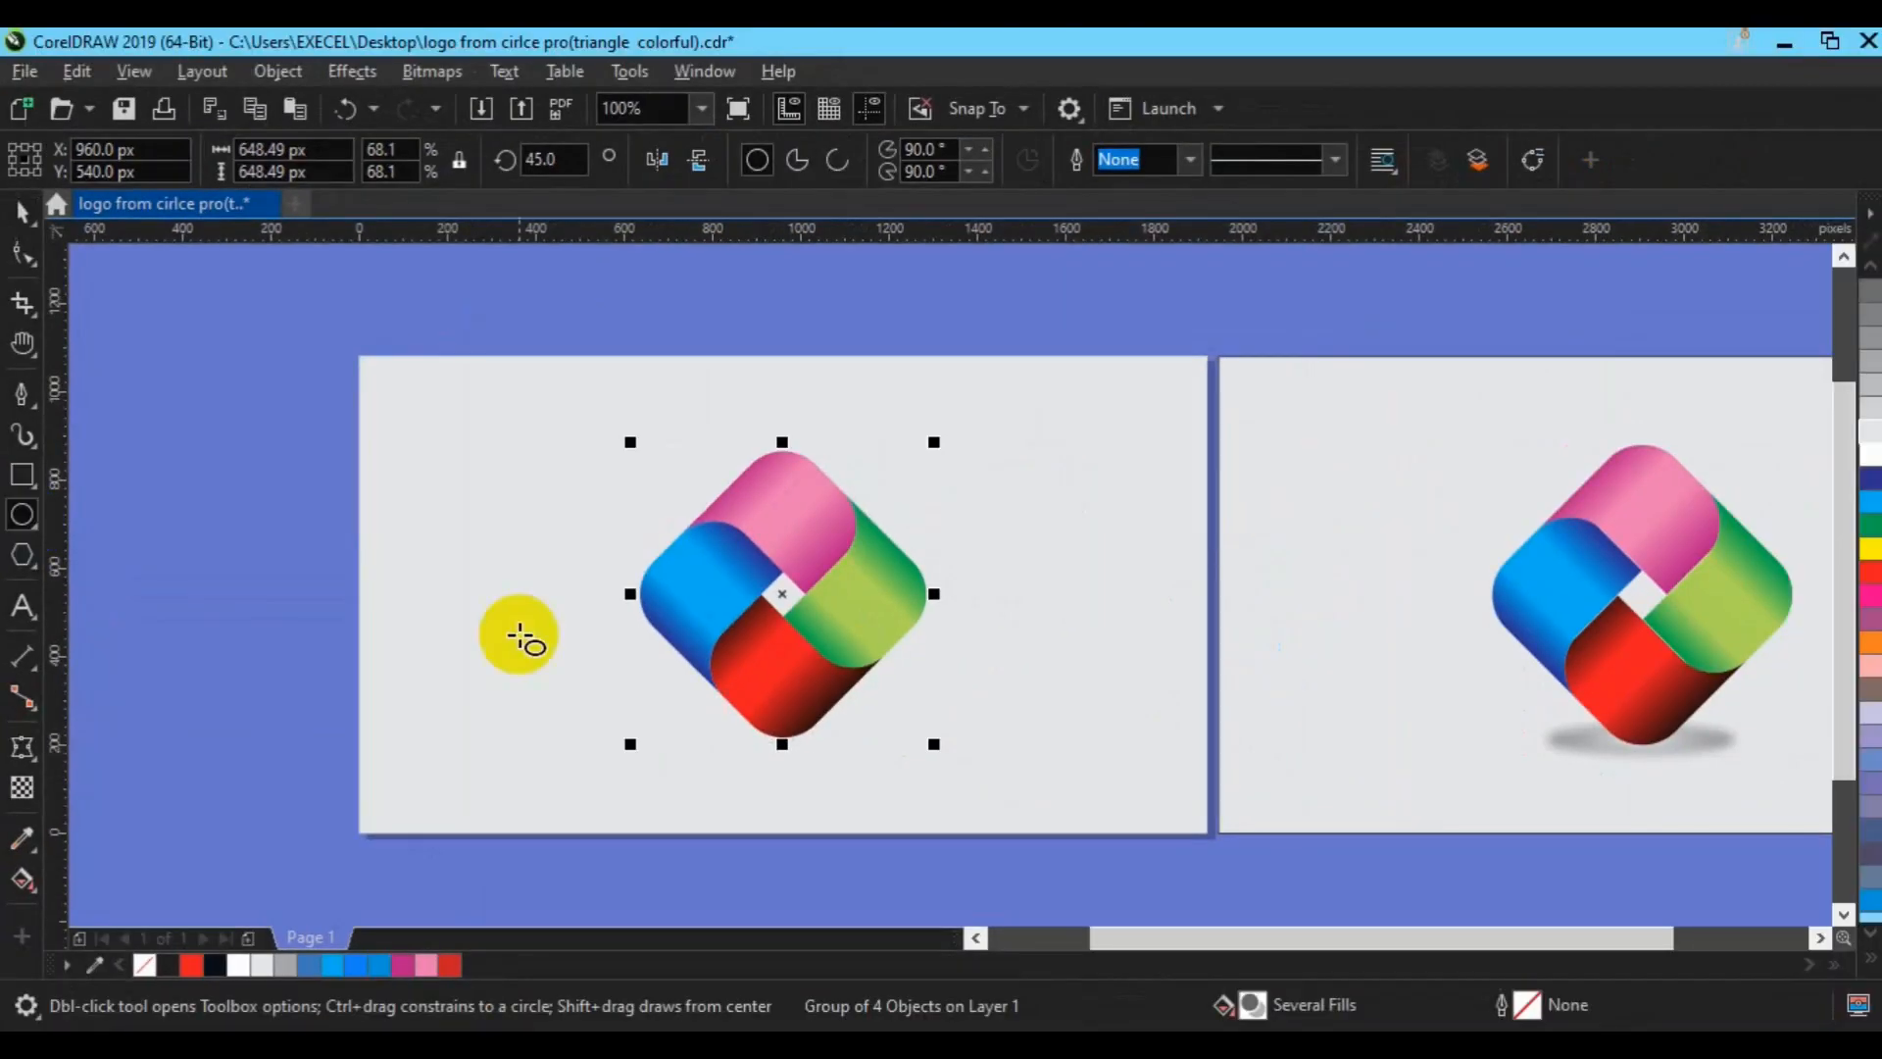
mouse_move(725, 745)
left_mouse_down()
mouse_move(907, 753)
mouse_move(858, 772)
mouse_move(872, 766)
left_mouse_up()
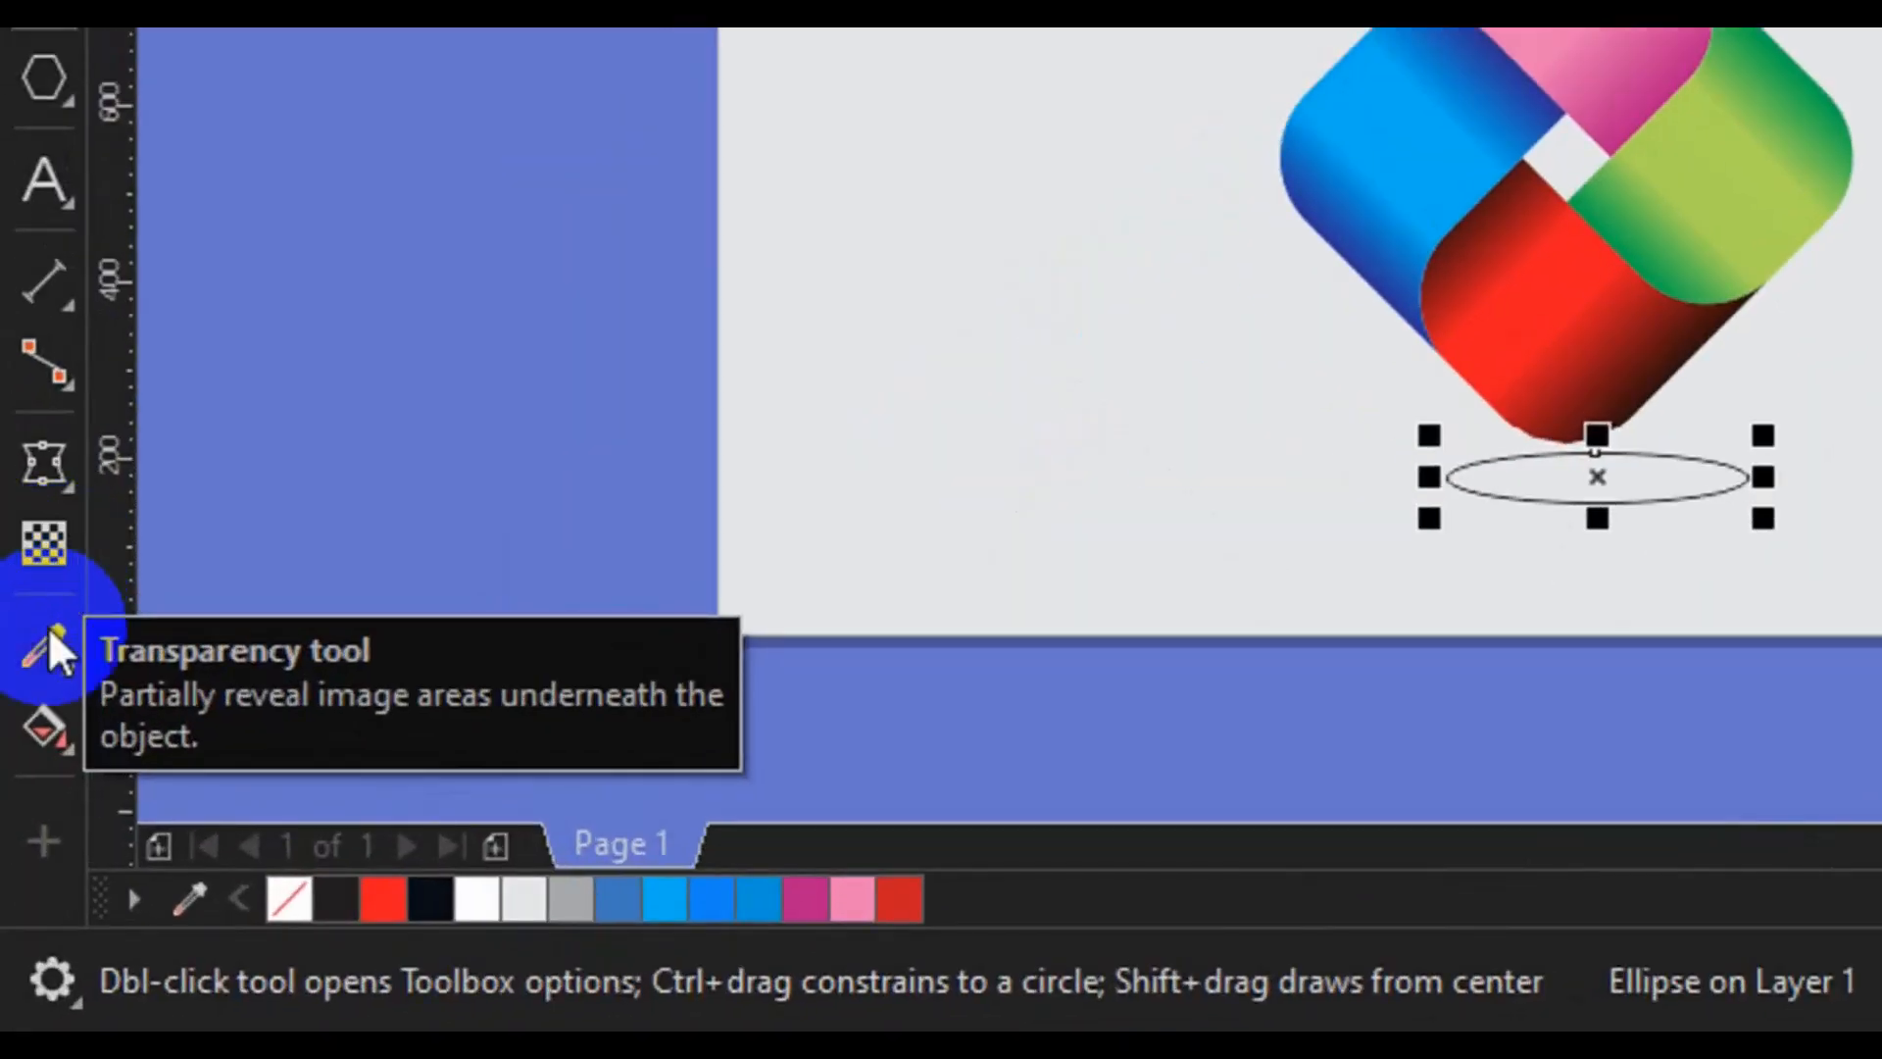
Give the ellipse an elliptical fountain fill from white to black, extend the gradient slightly past its edge, and remove the outline
left_click(59, 723)
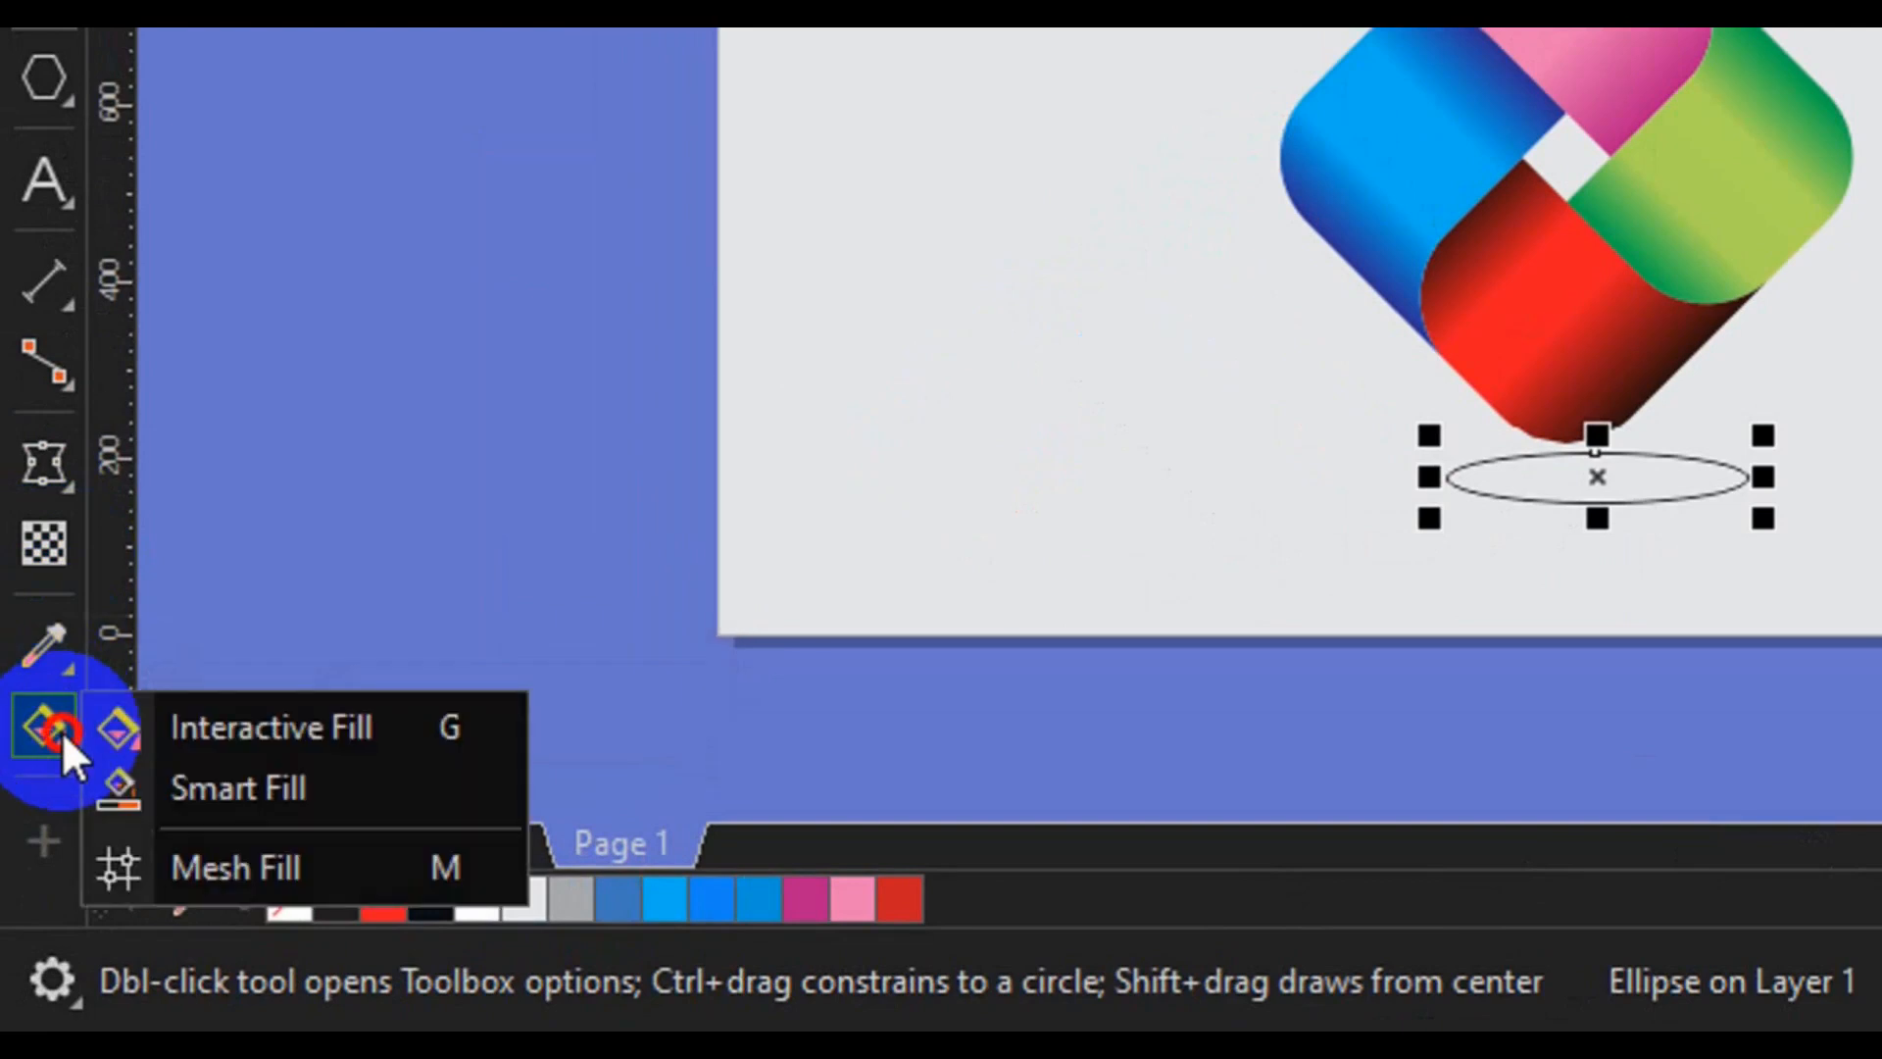
left_click(256, 730)
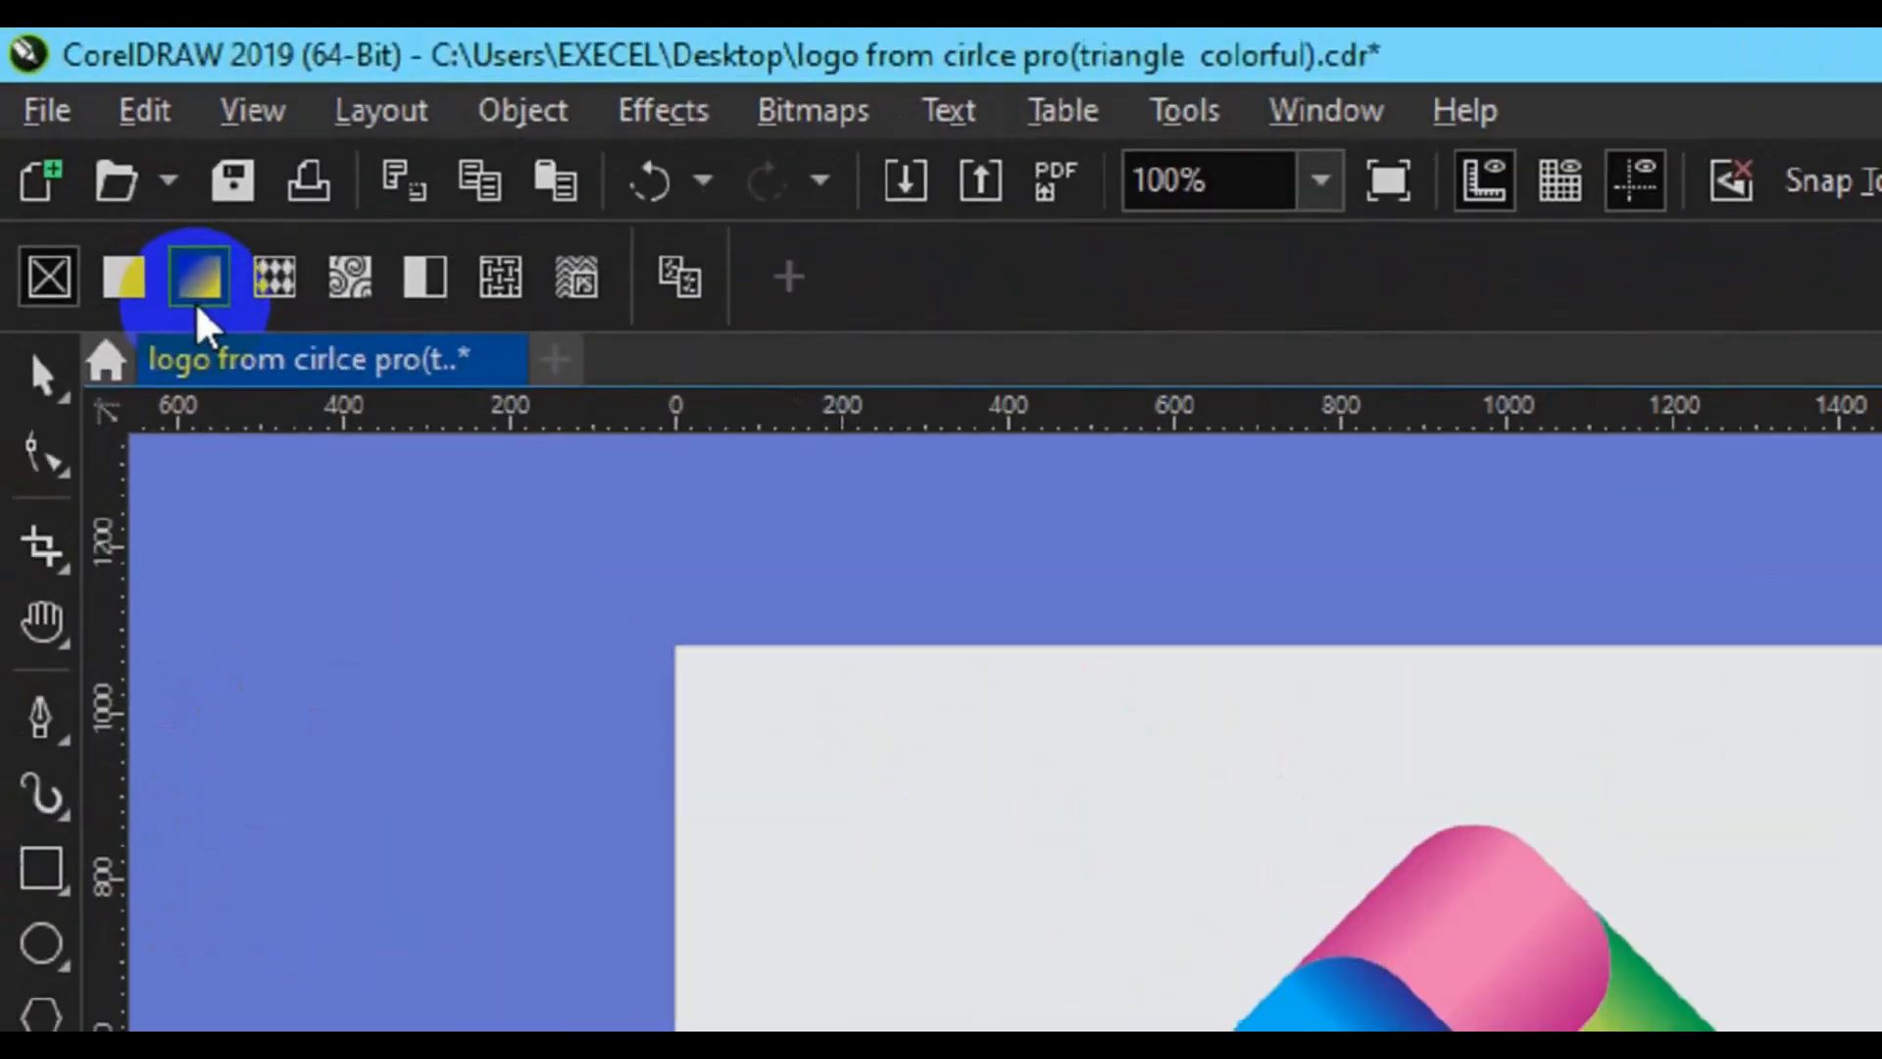
left_click(197, 306)
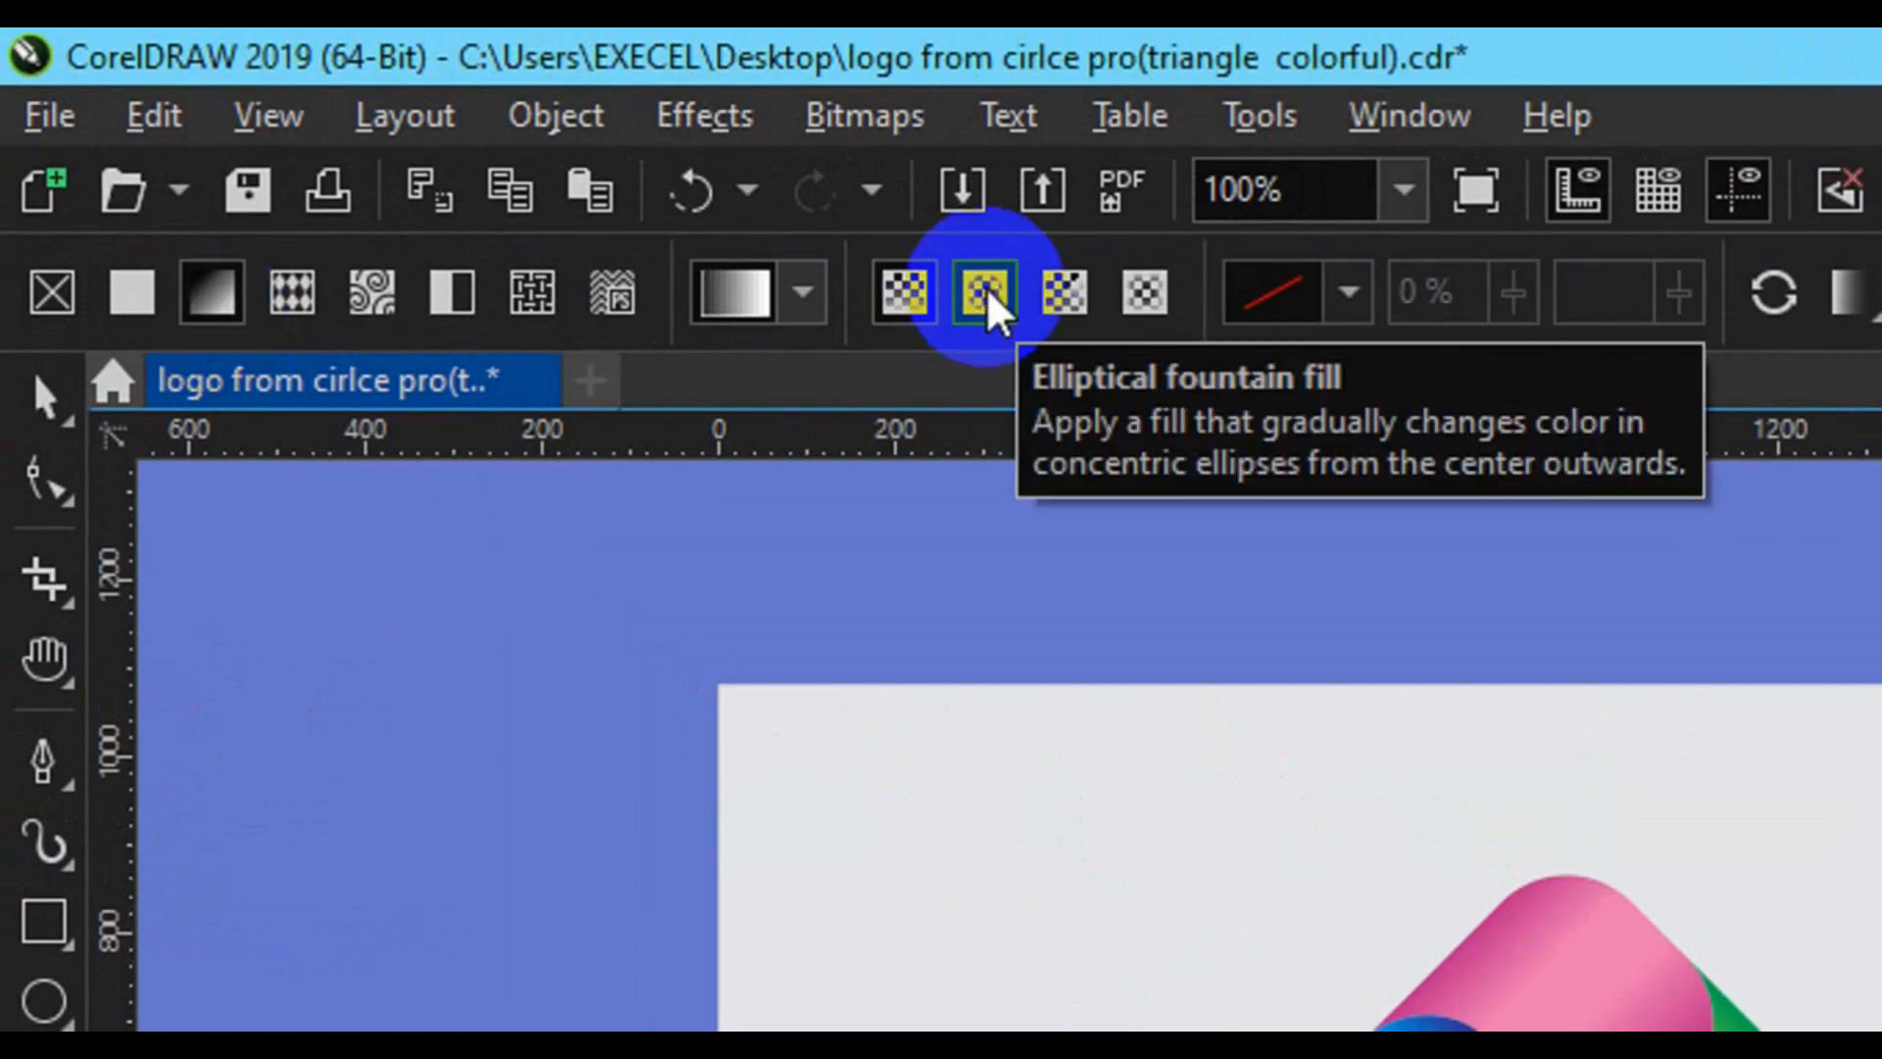
left_click(992, 304)
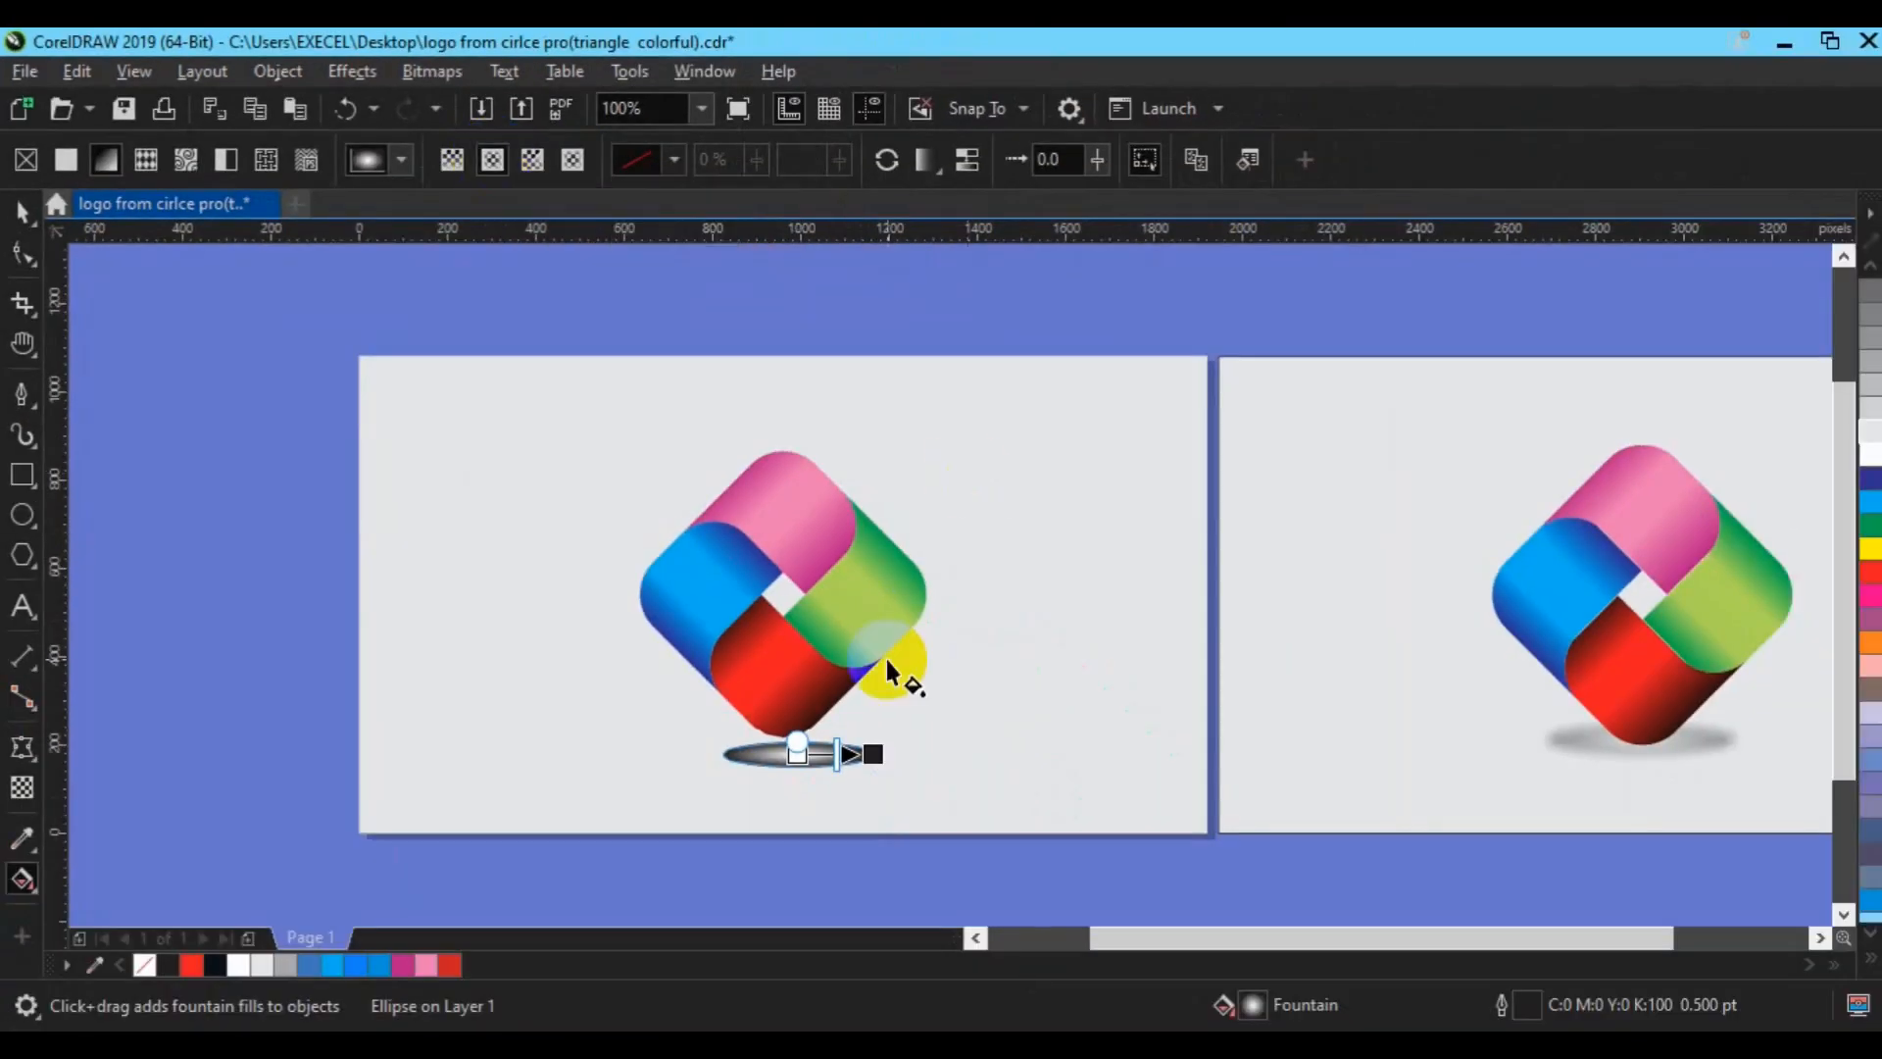
left_click_drag(872, 758, 900, 757)
key("space")
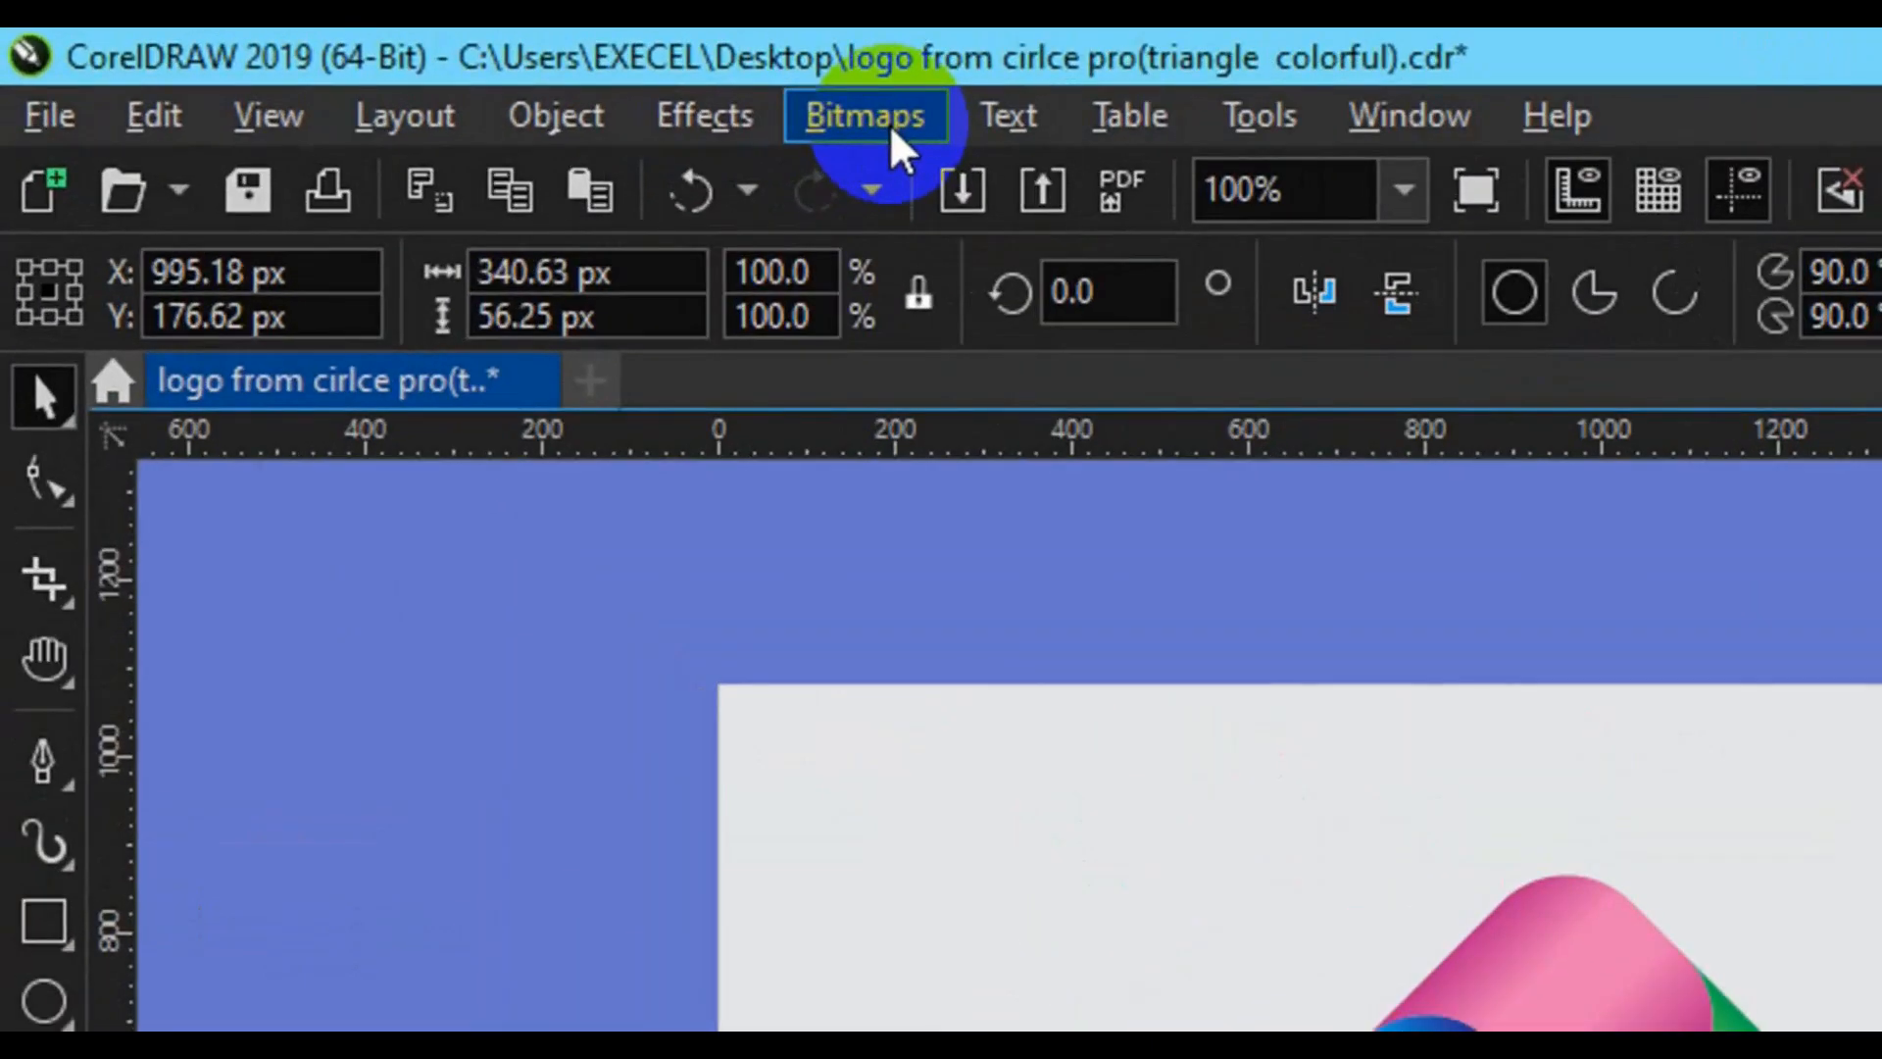
Convert the ellipse to a 300 dpi CMYK bitmap with anti-aliasing and a transparent background
left_click(889, 123)
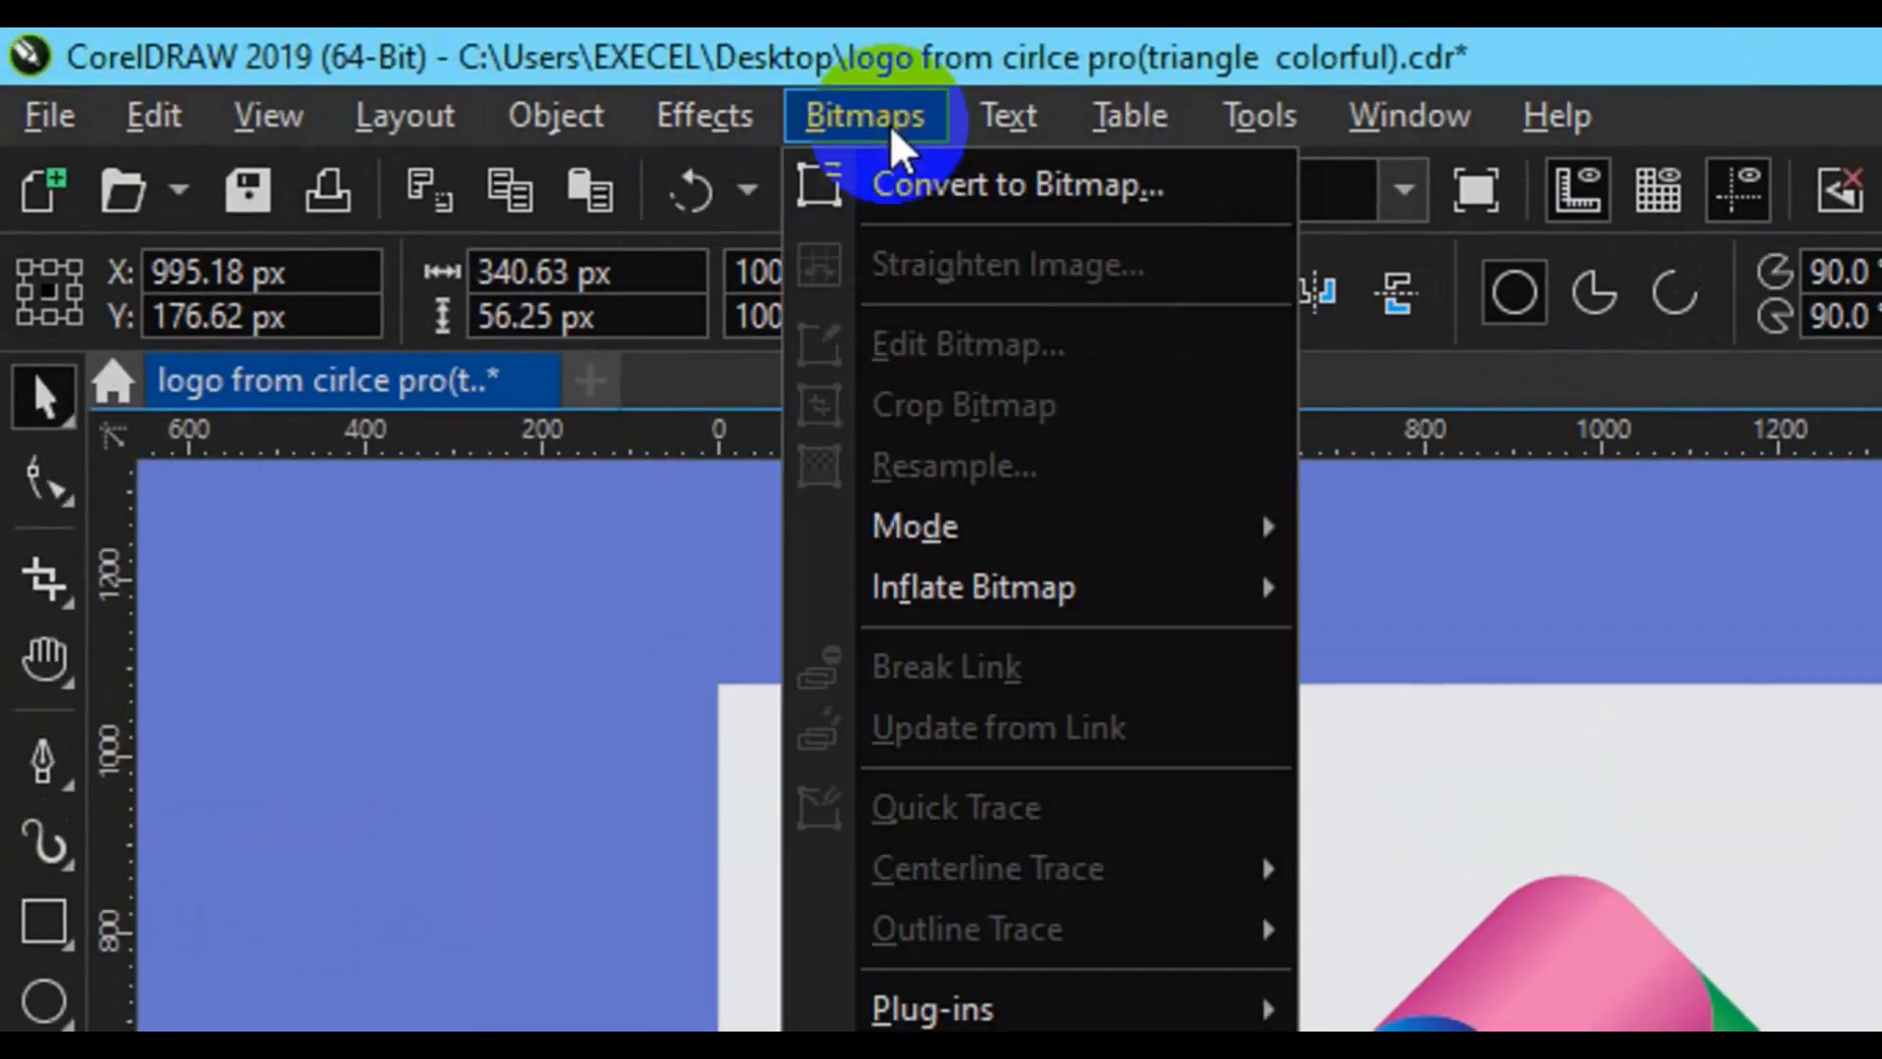
left_click(953, 192)
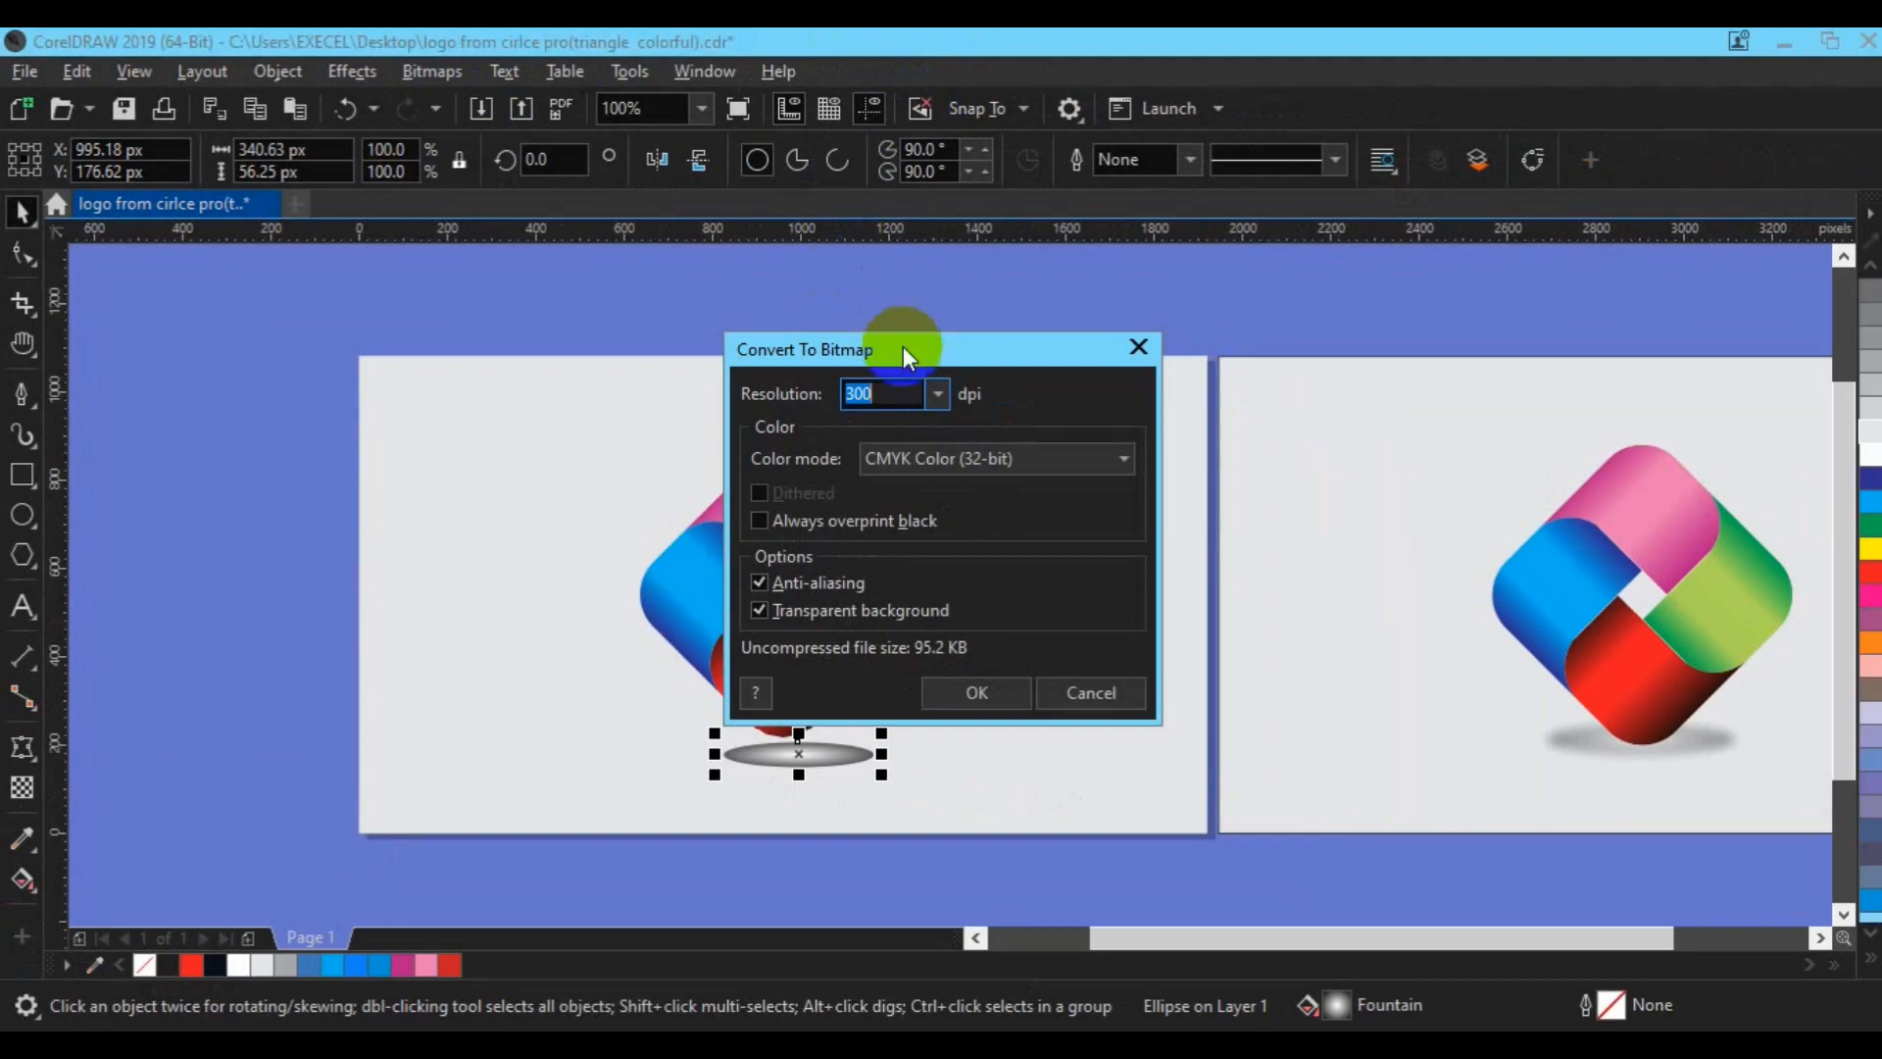
left_click(988, 694)
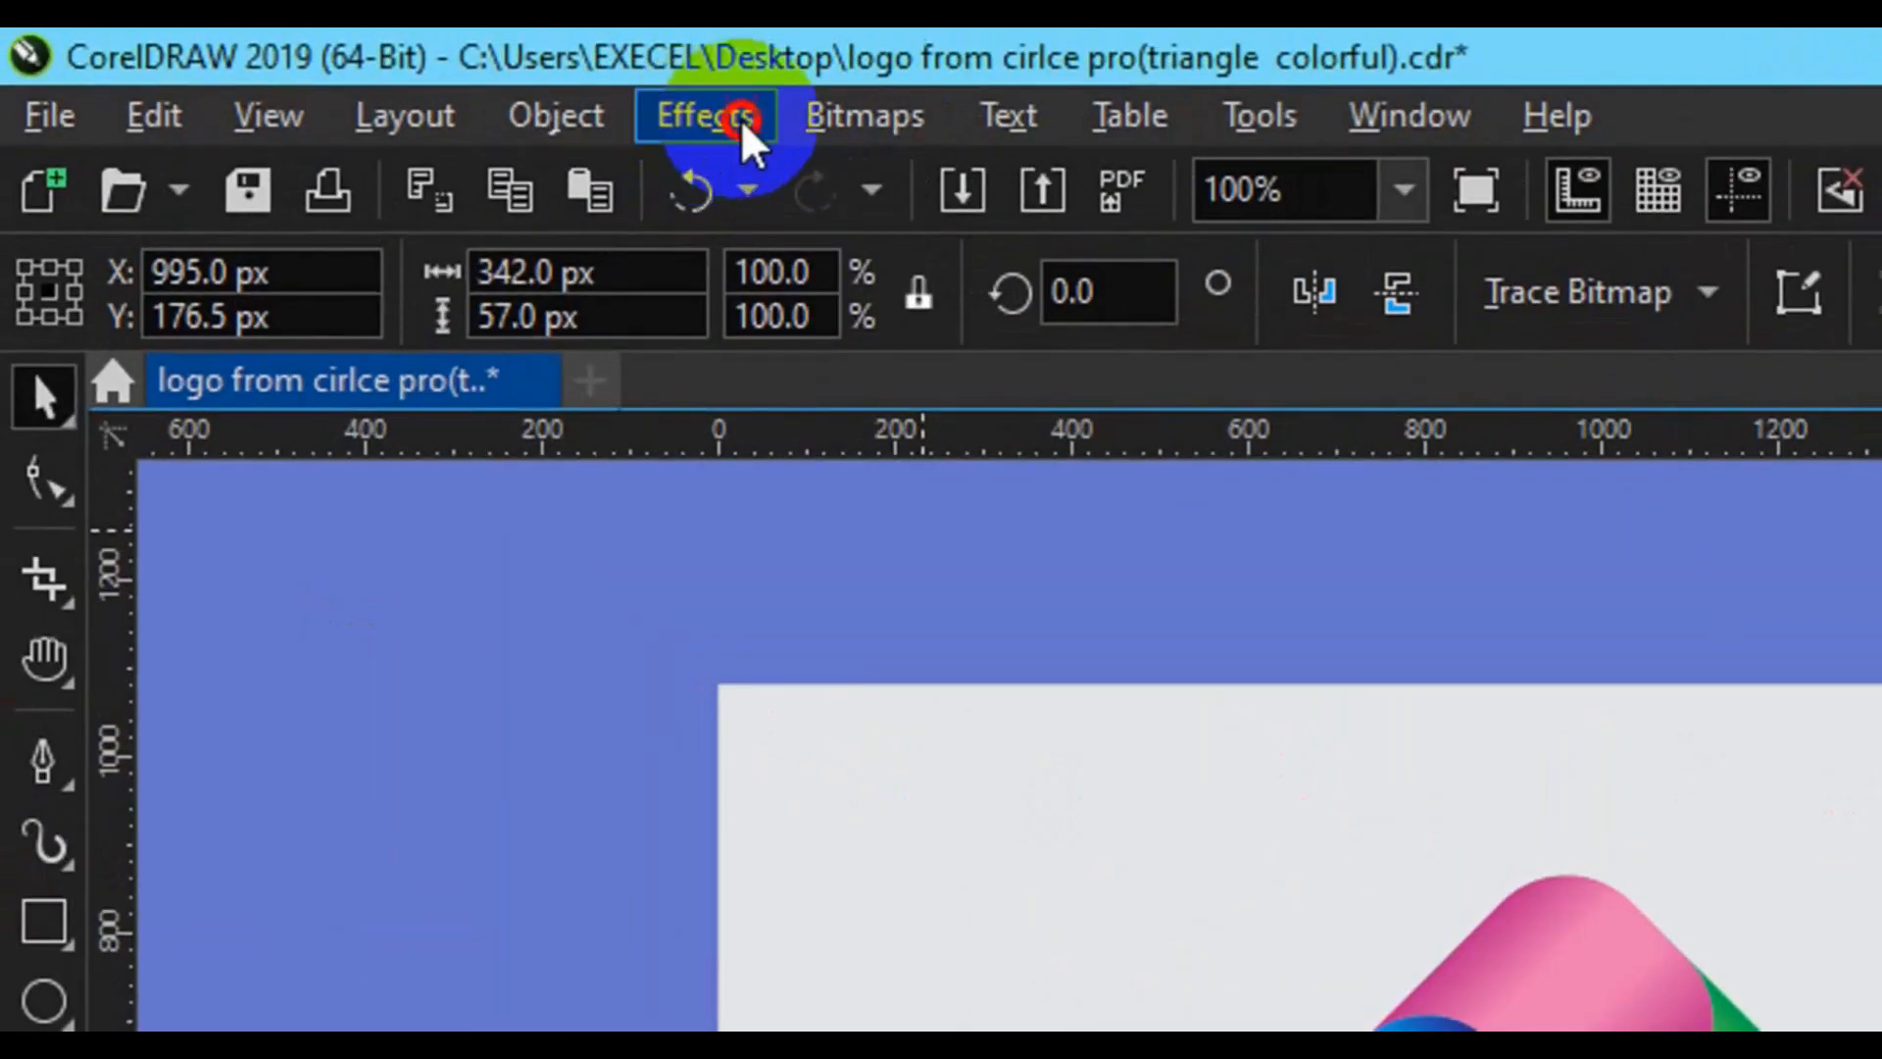
Apply a Gaussian Blur with a radius of 11.3 pixels to the shadow bitmap
left_click(742, 120)
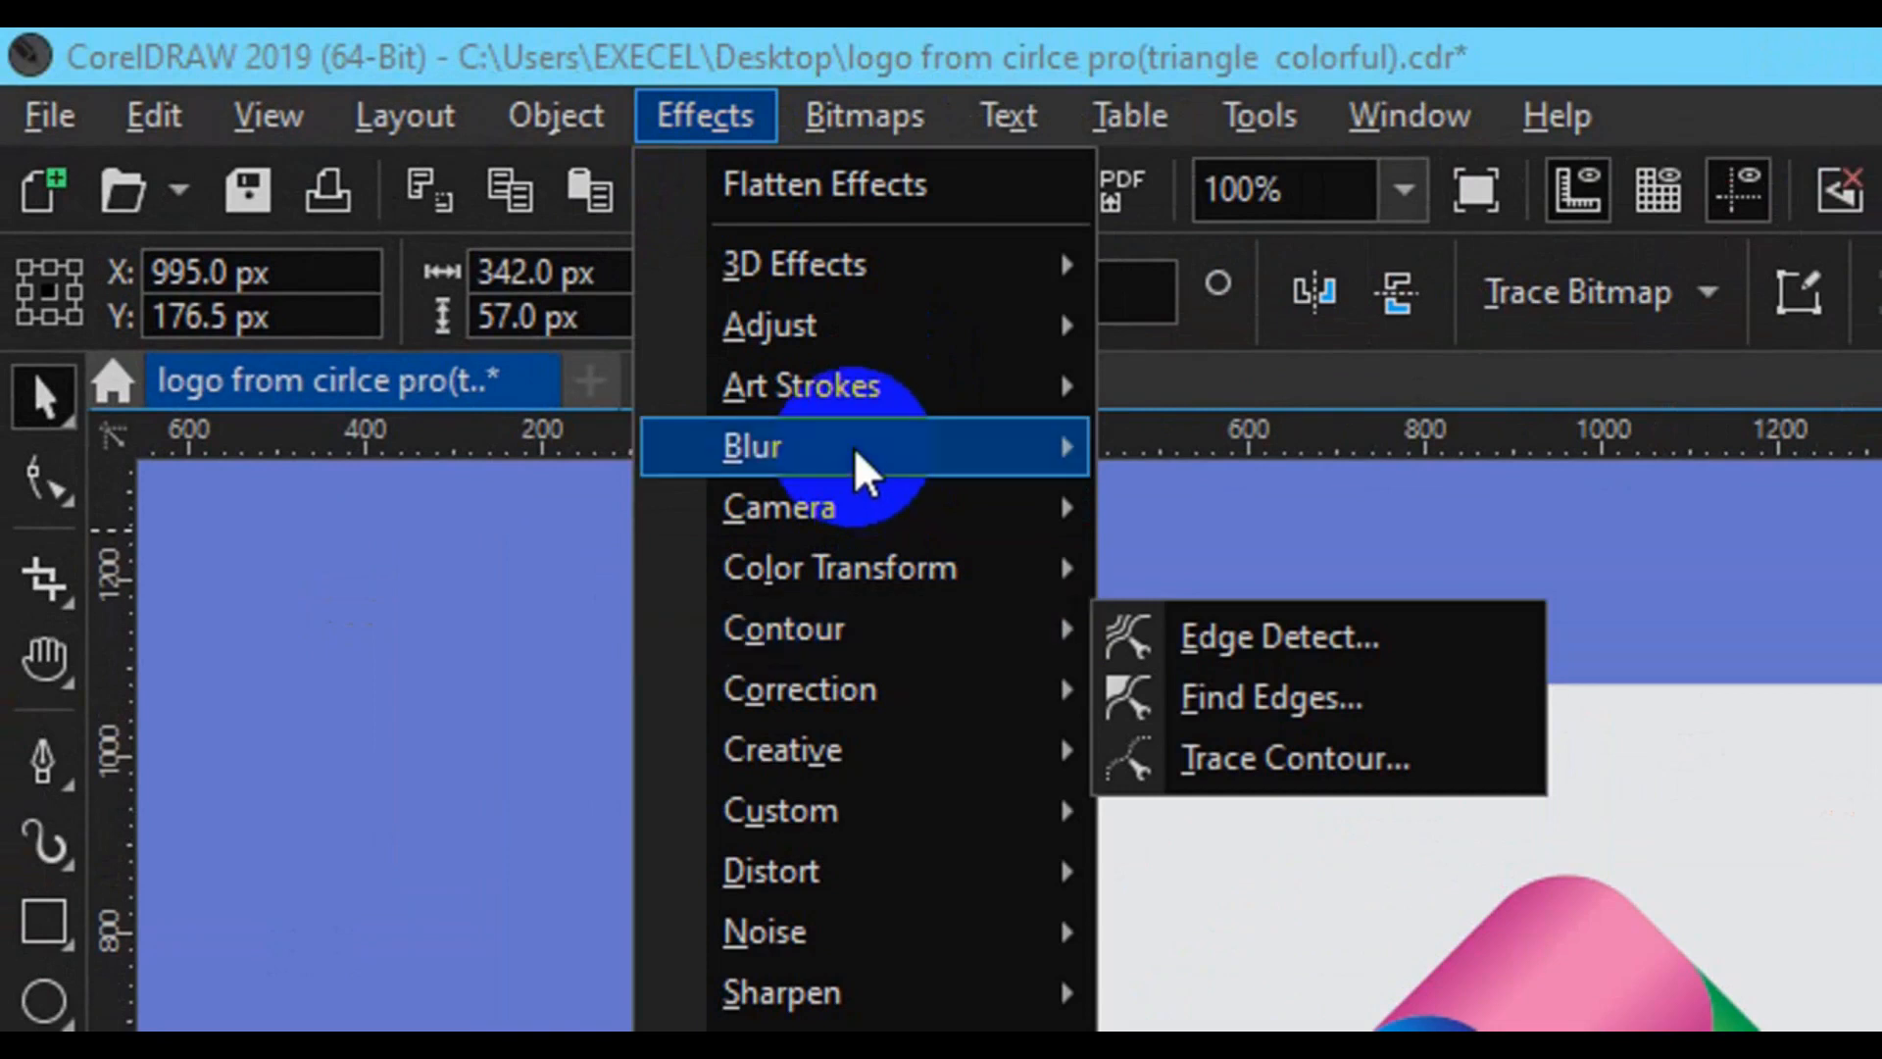
mouse_move(853, 471)
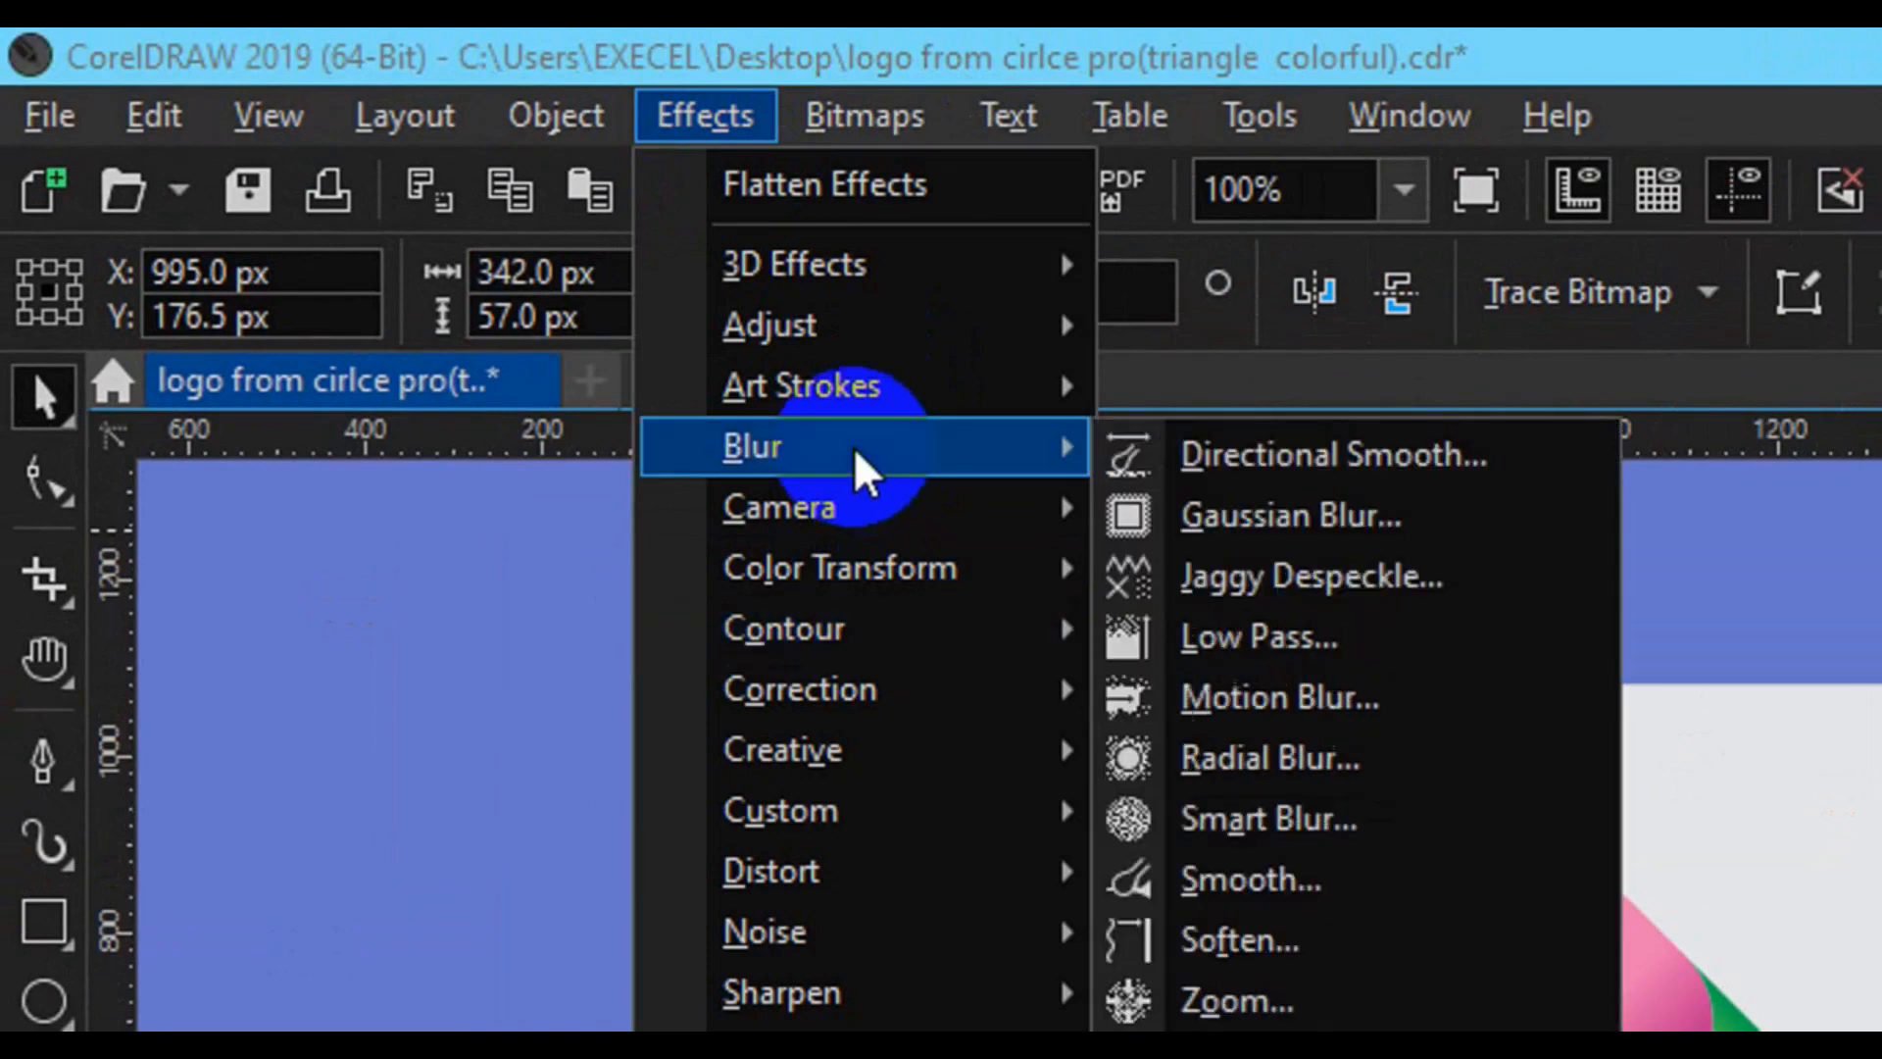
left_click(1284, 515)
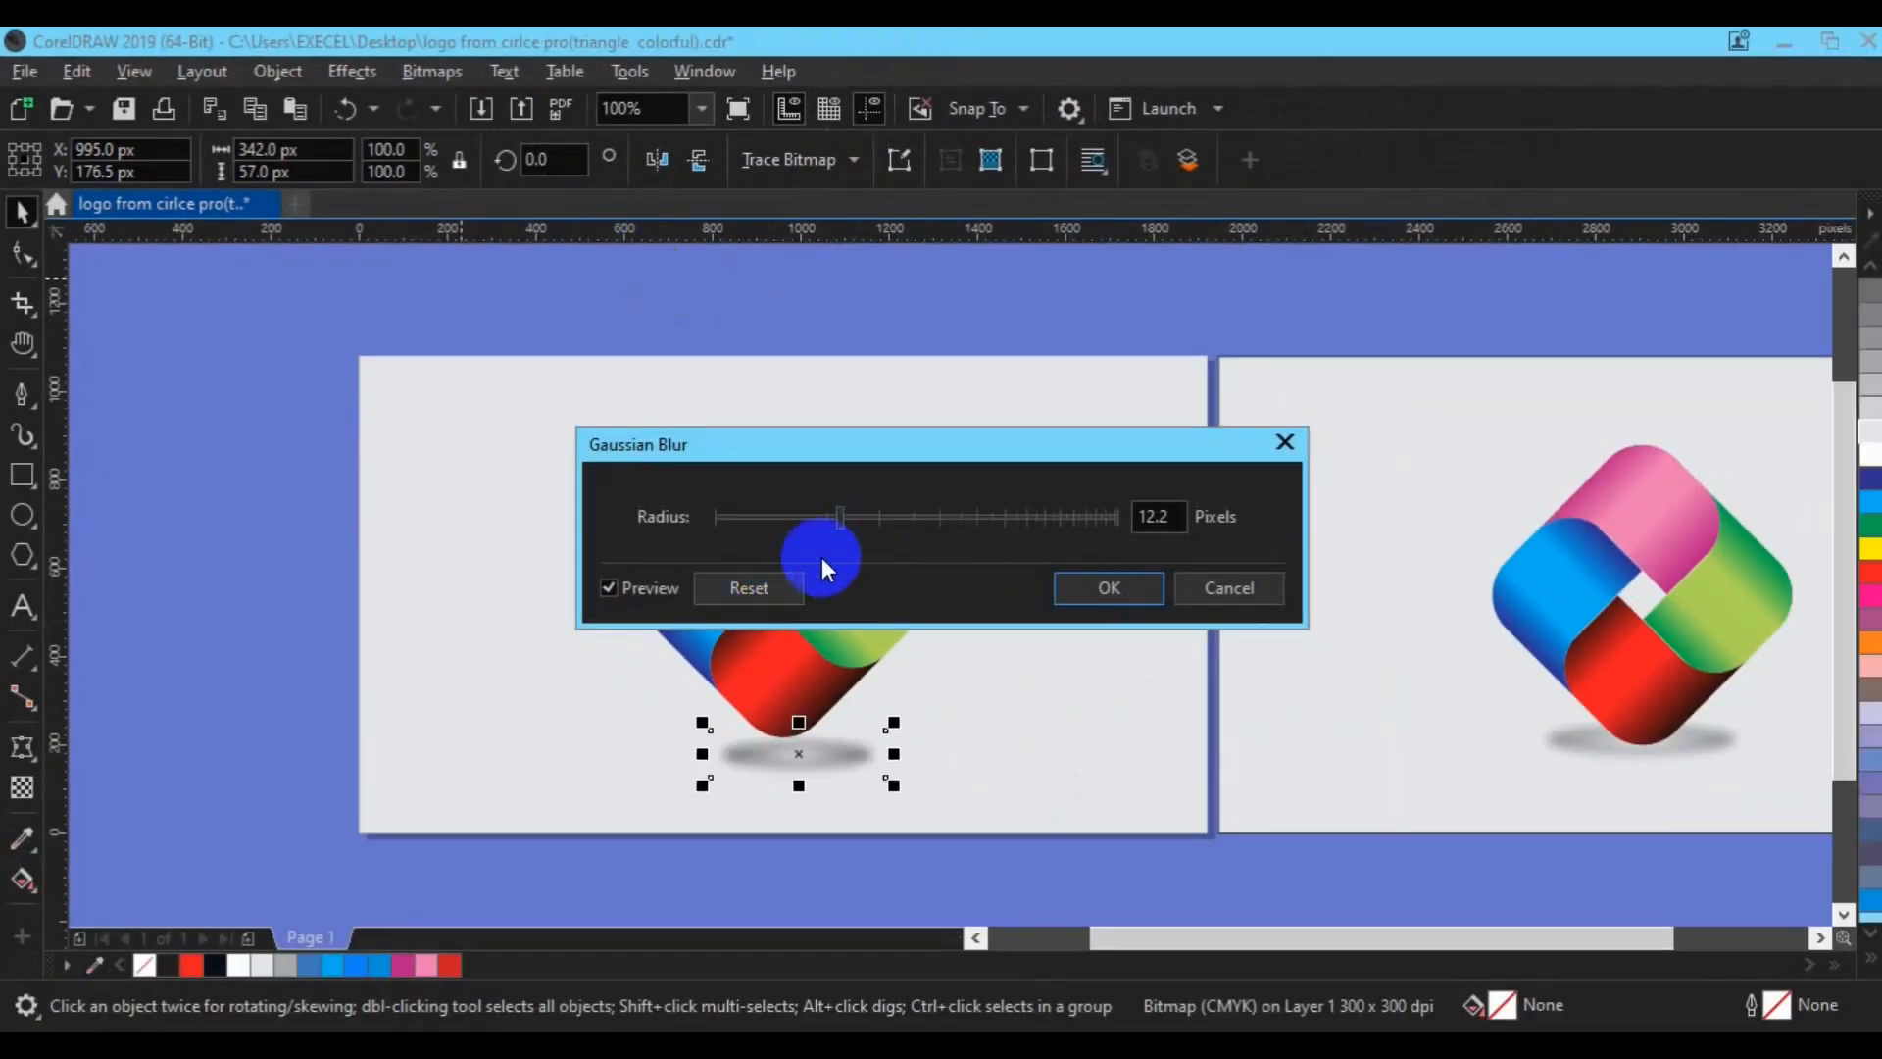
left_click(843, 517)
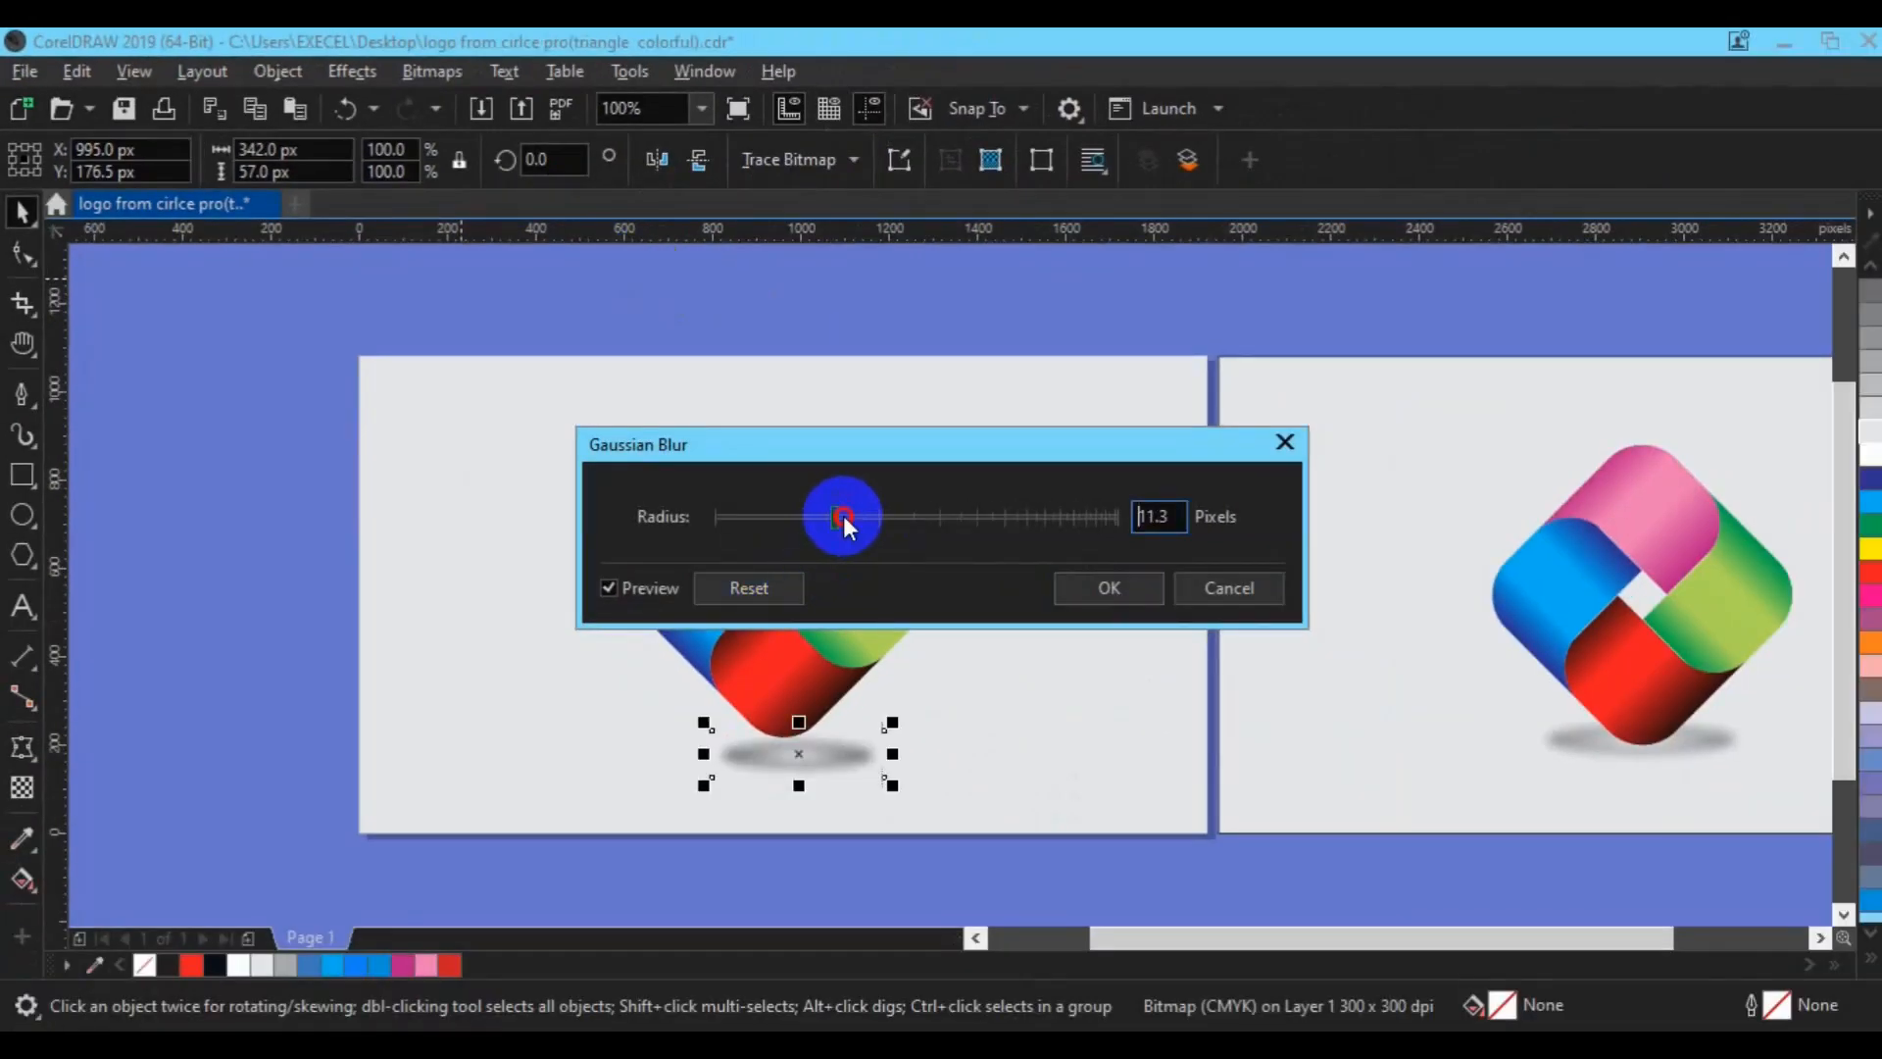
left_click(1128, 583)
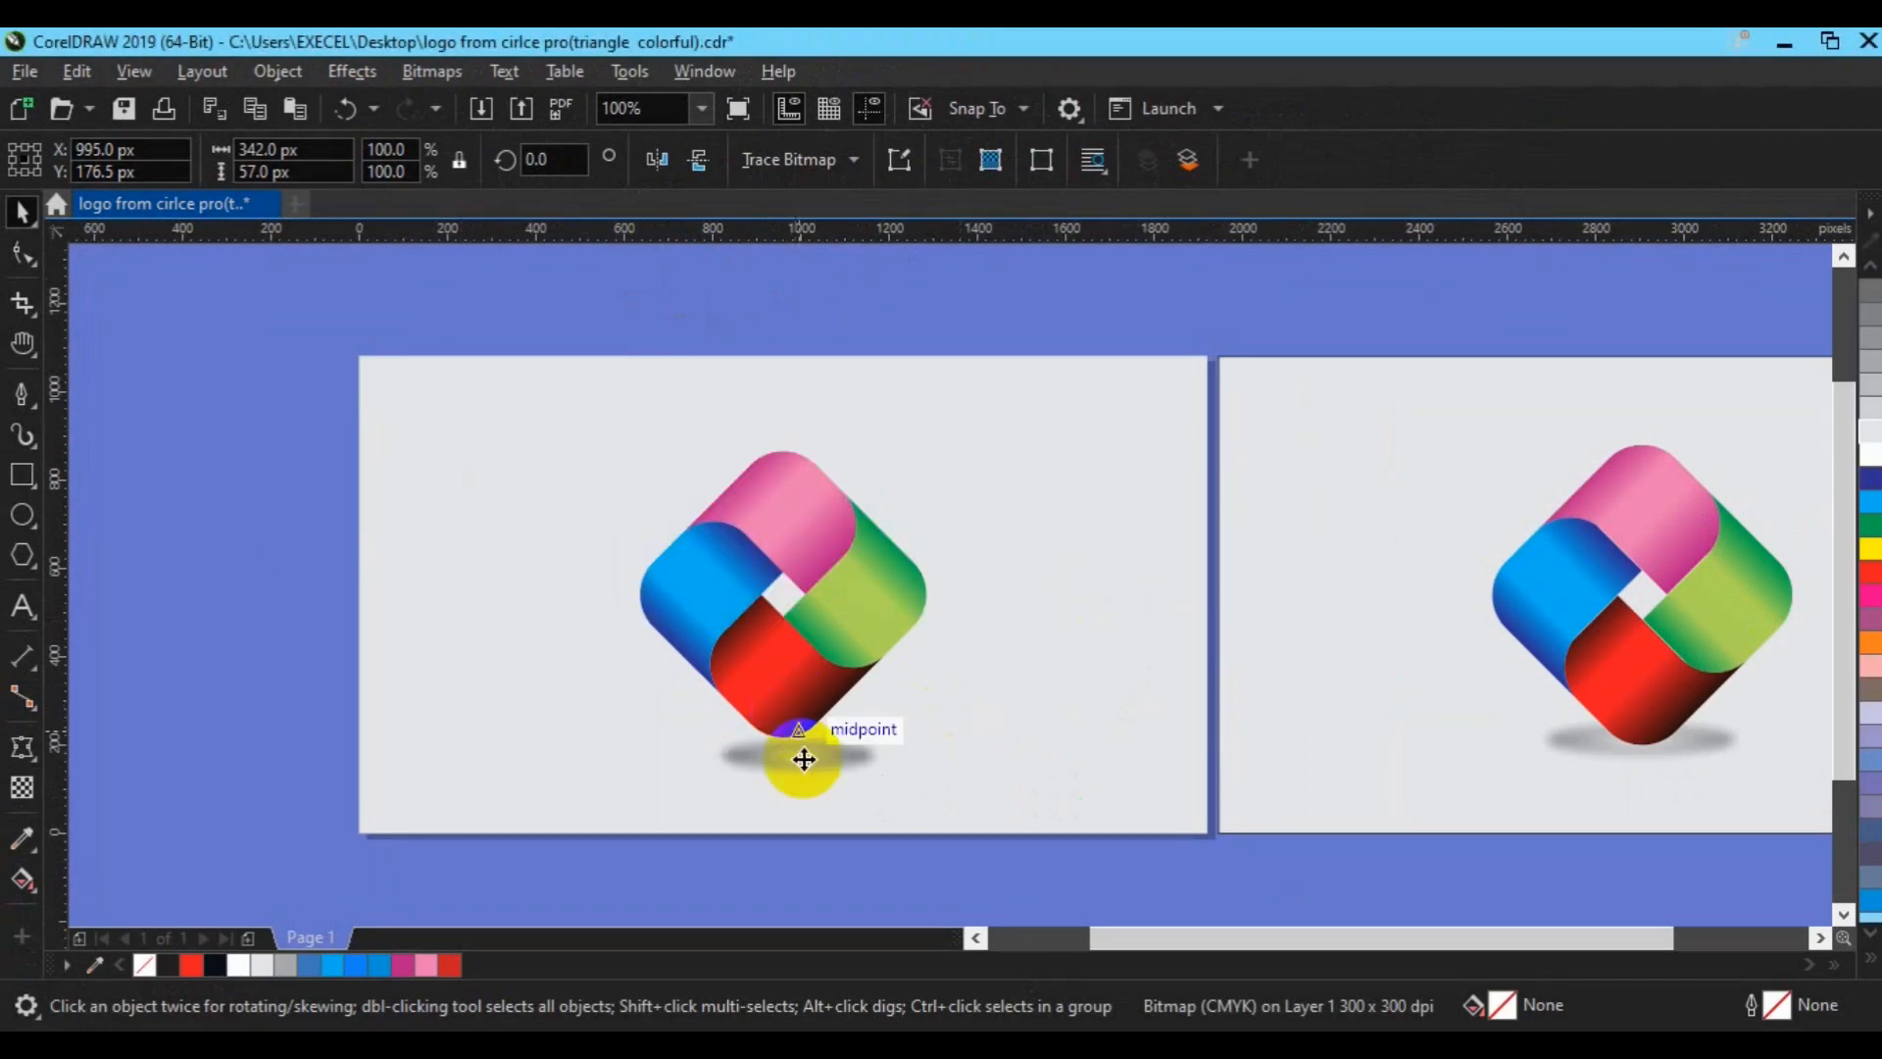
Select the blurred shadow together with the grouped logo and centre the shadow horizontally under the logo
left_click(800, 754)
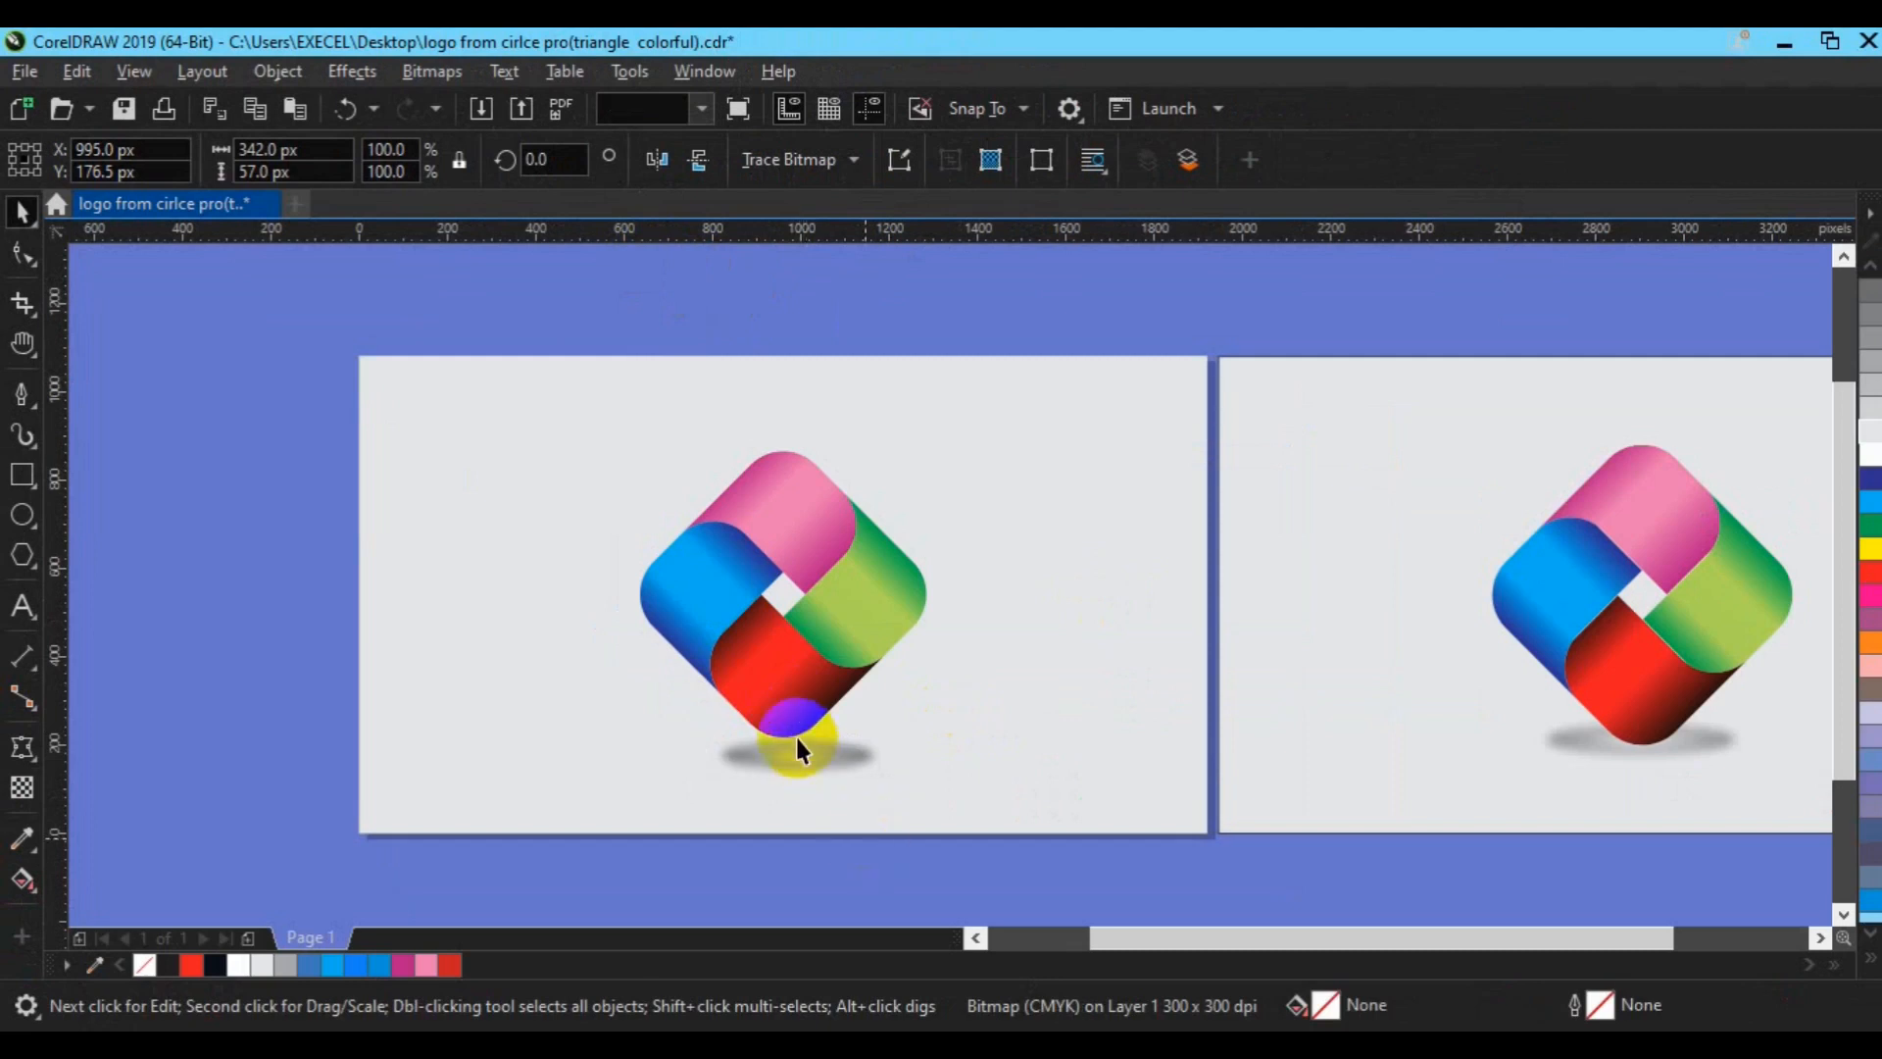
left_click(798, 751)
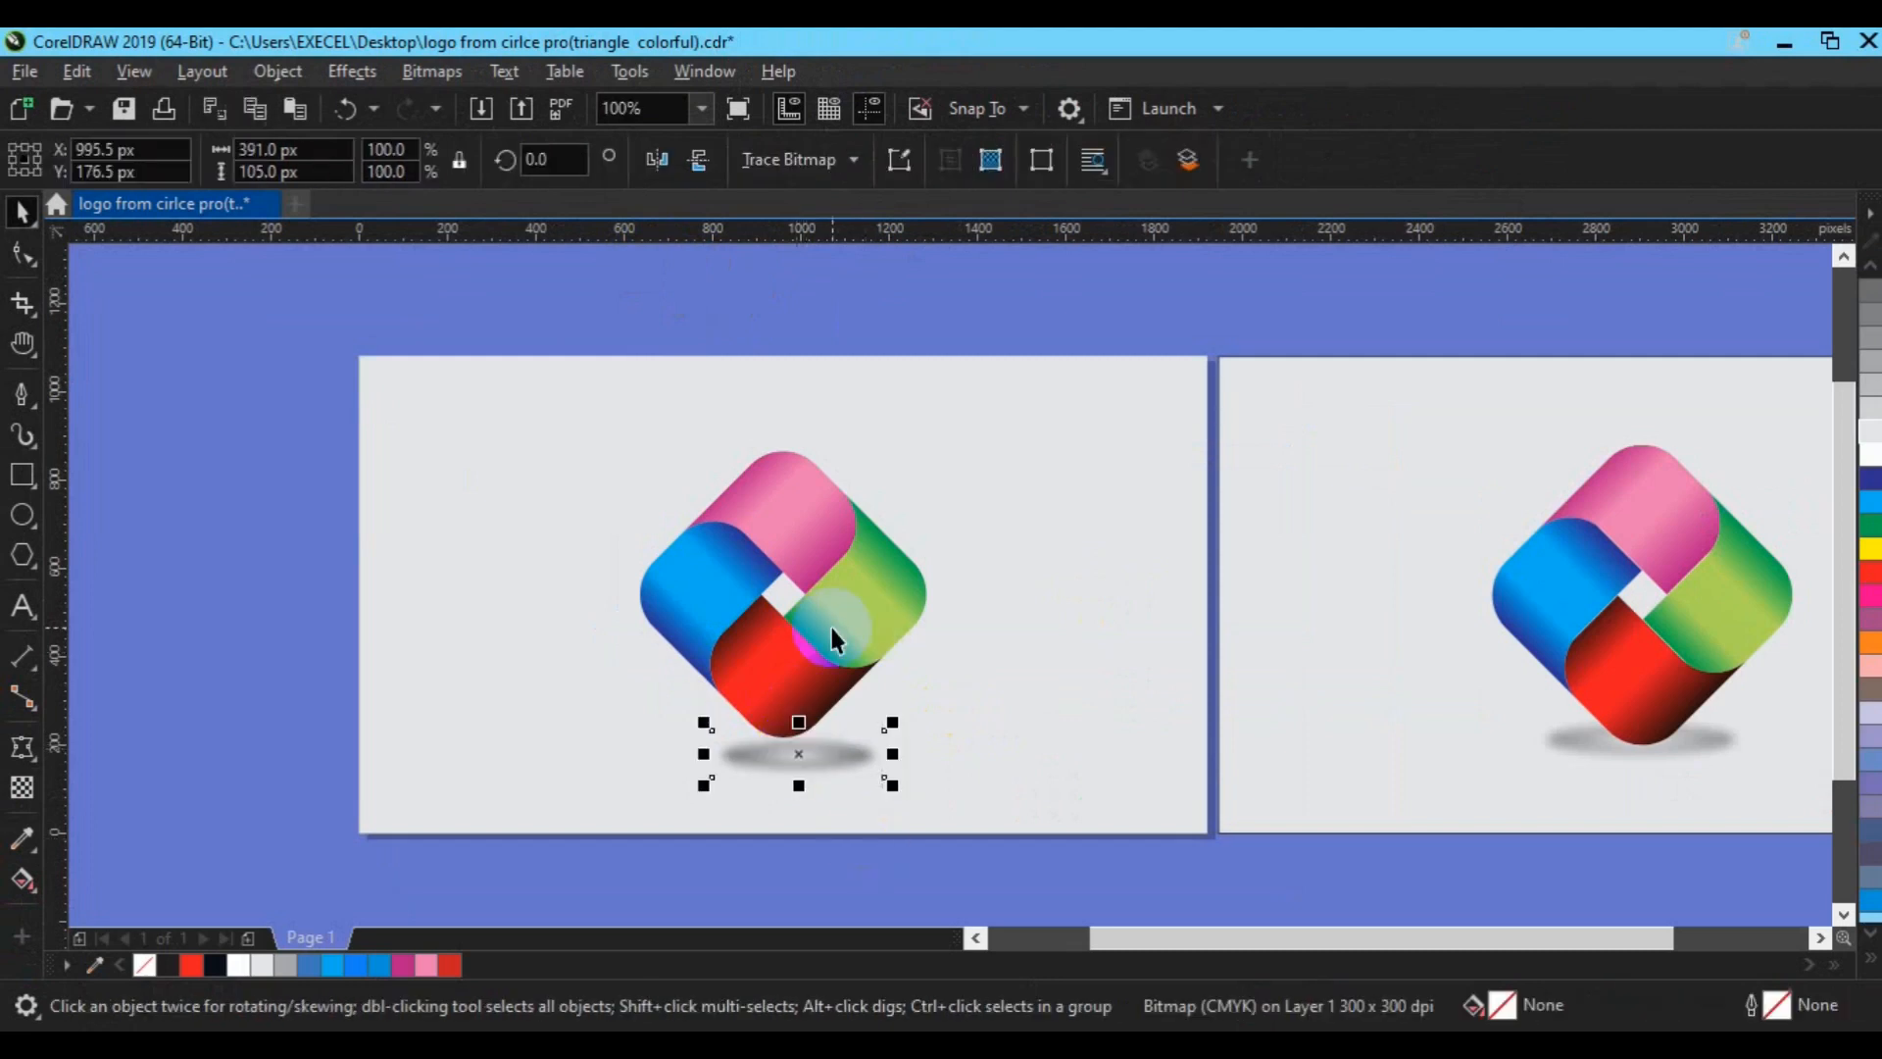
left_click(831, 637, "shift")
left_click(831, 637, "shift")
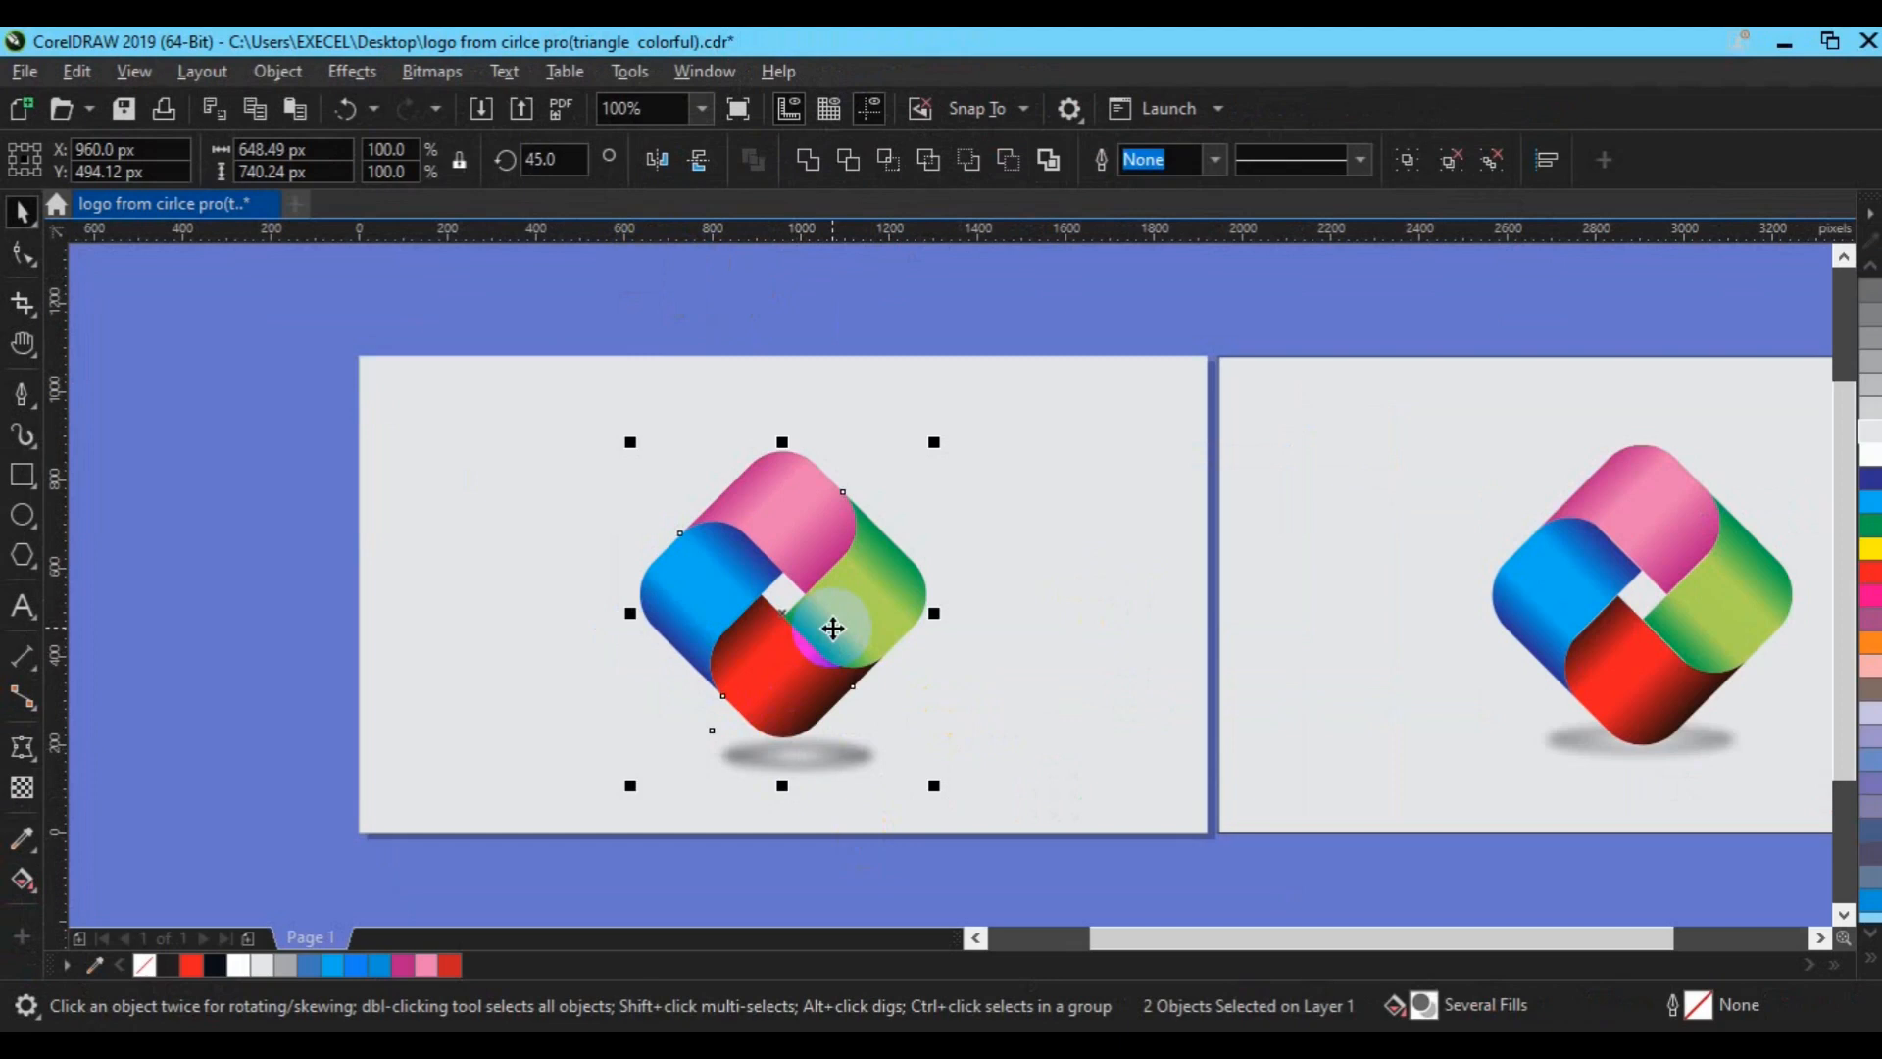
left_click(851, 857)
Move the shadow up 30 px so that it touches the logo's bottom corner
left_click(819, 748)
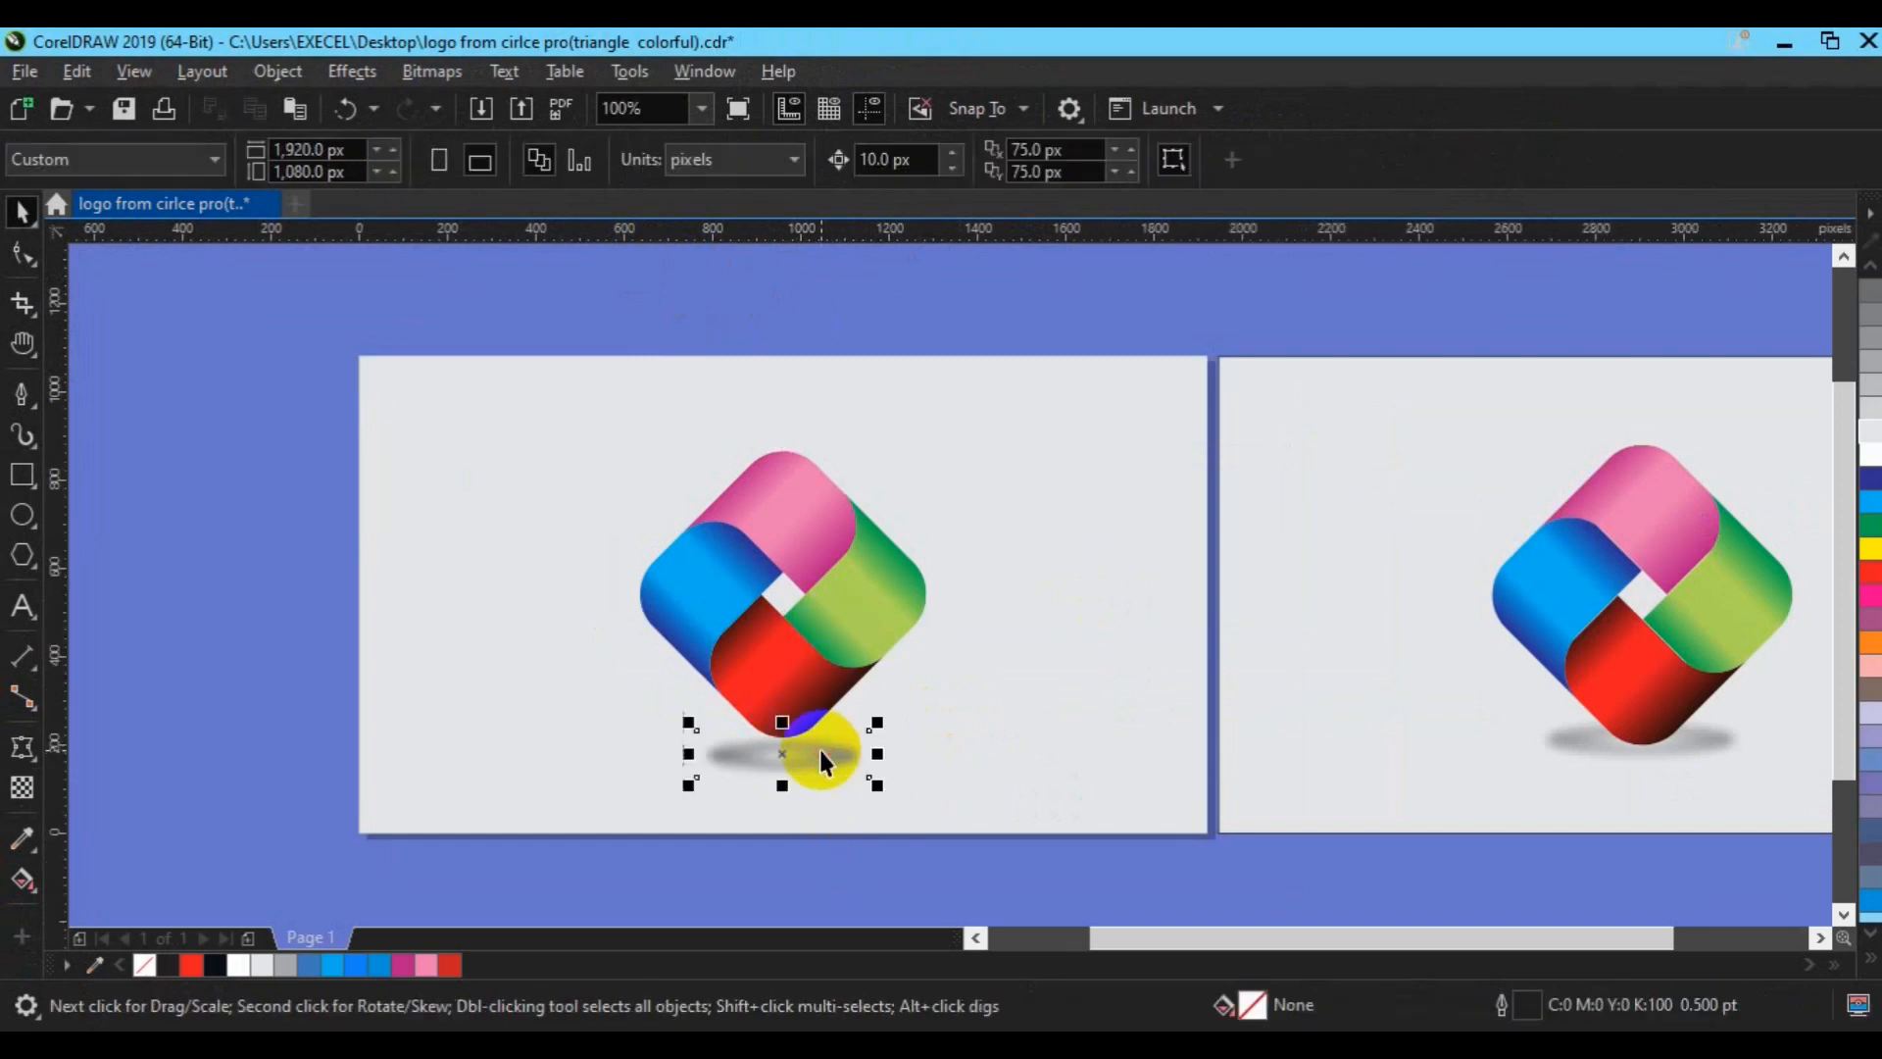
key("Up")
key("Up")
key("Up")
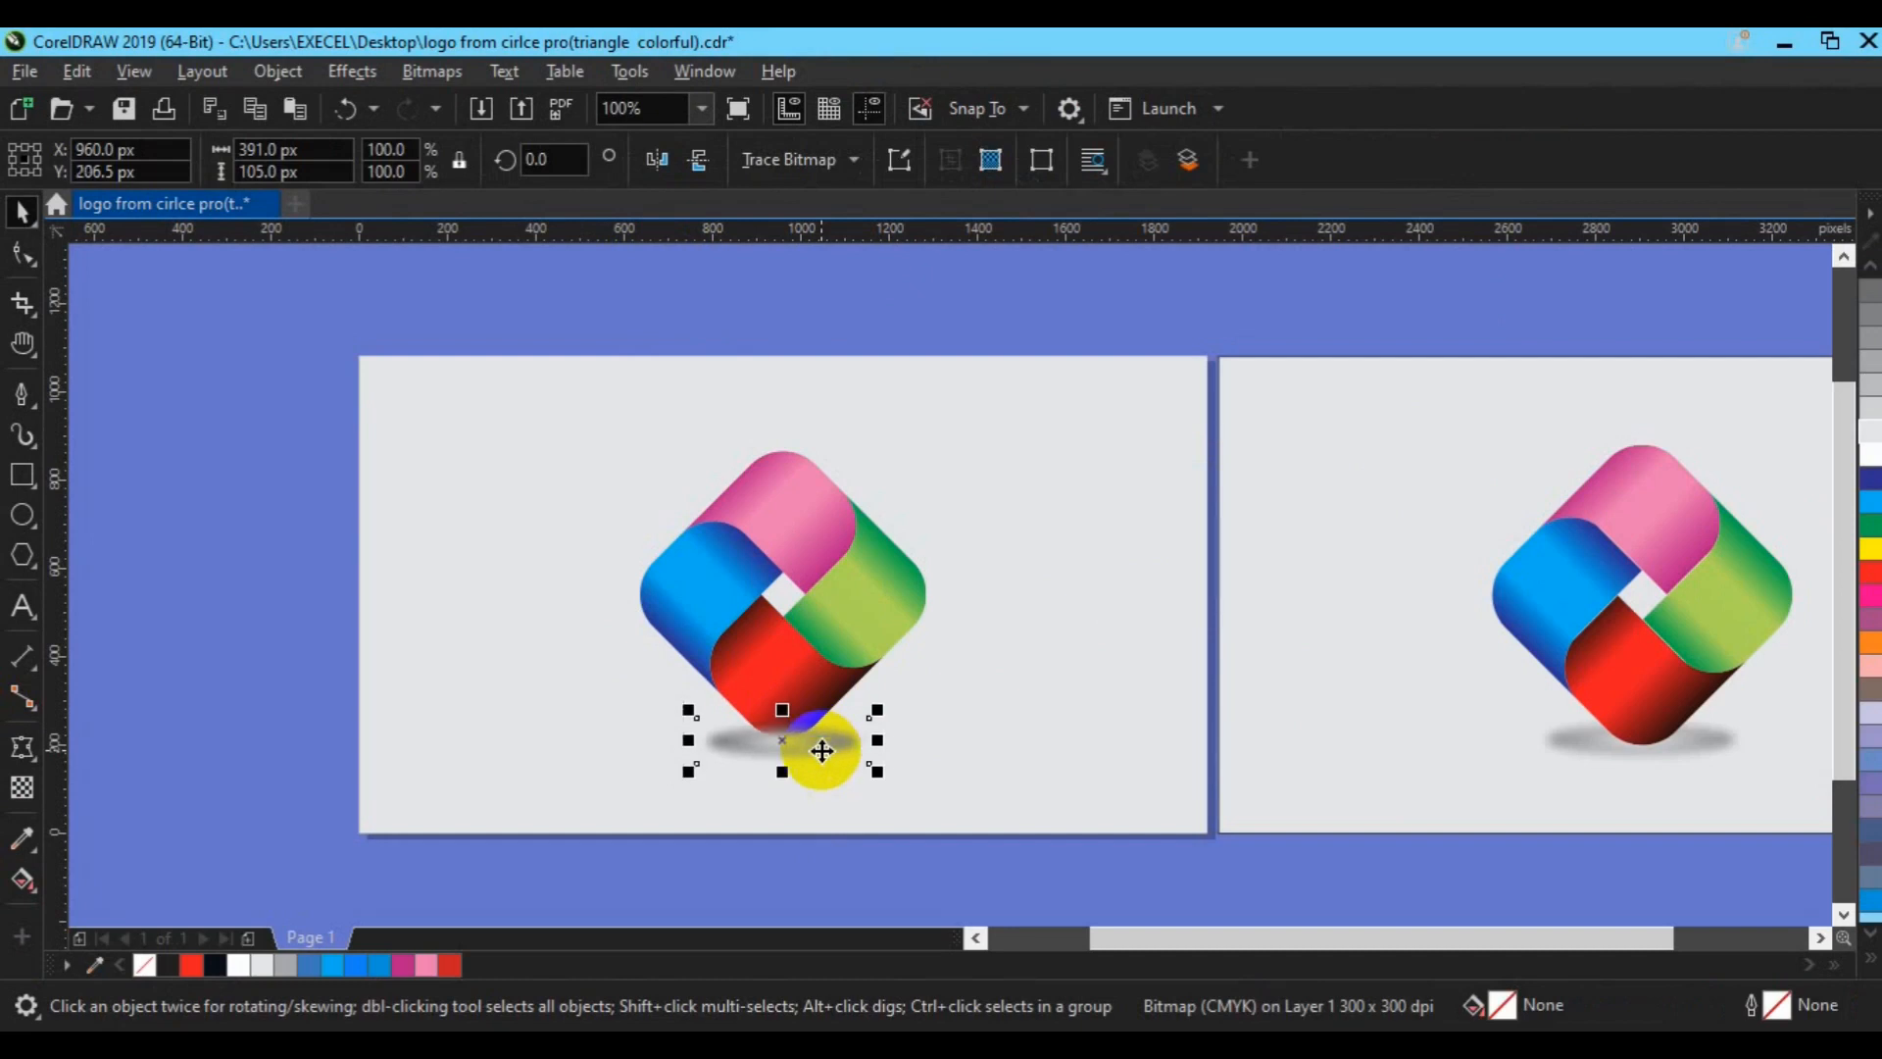
Send the shadow bitmap to the back of the page
right_click(821, 750)
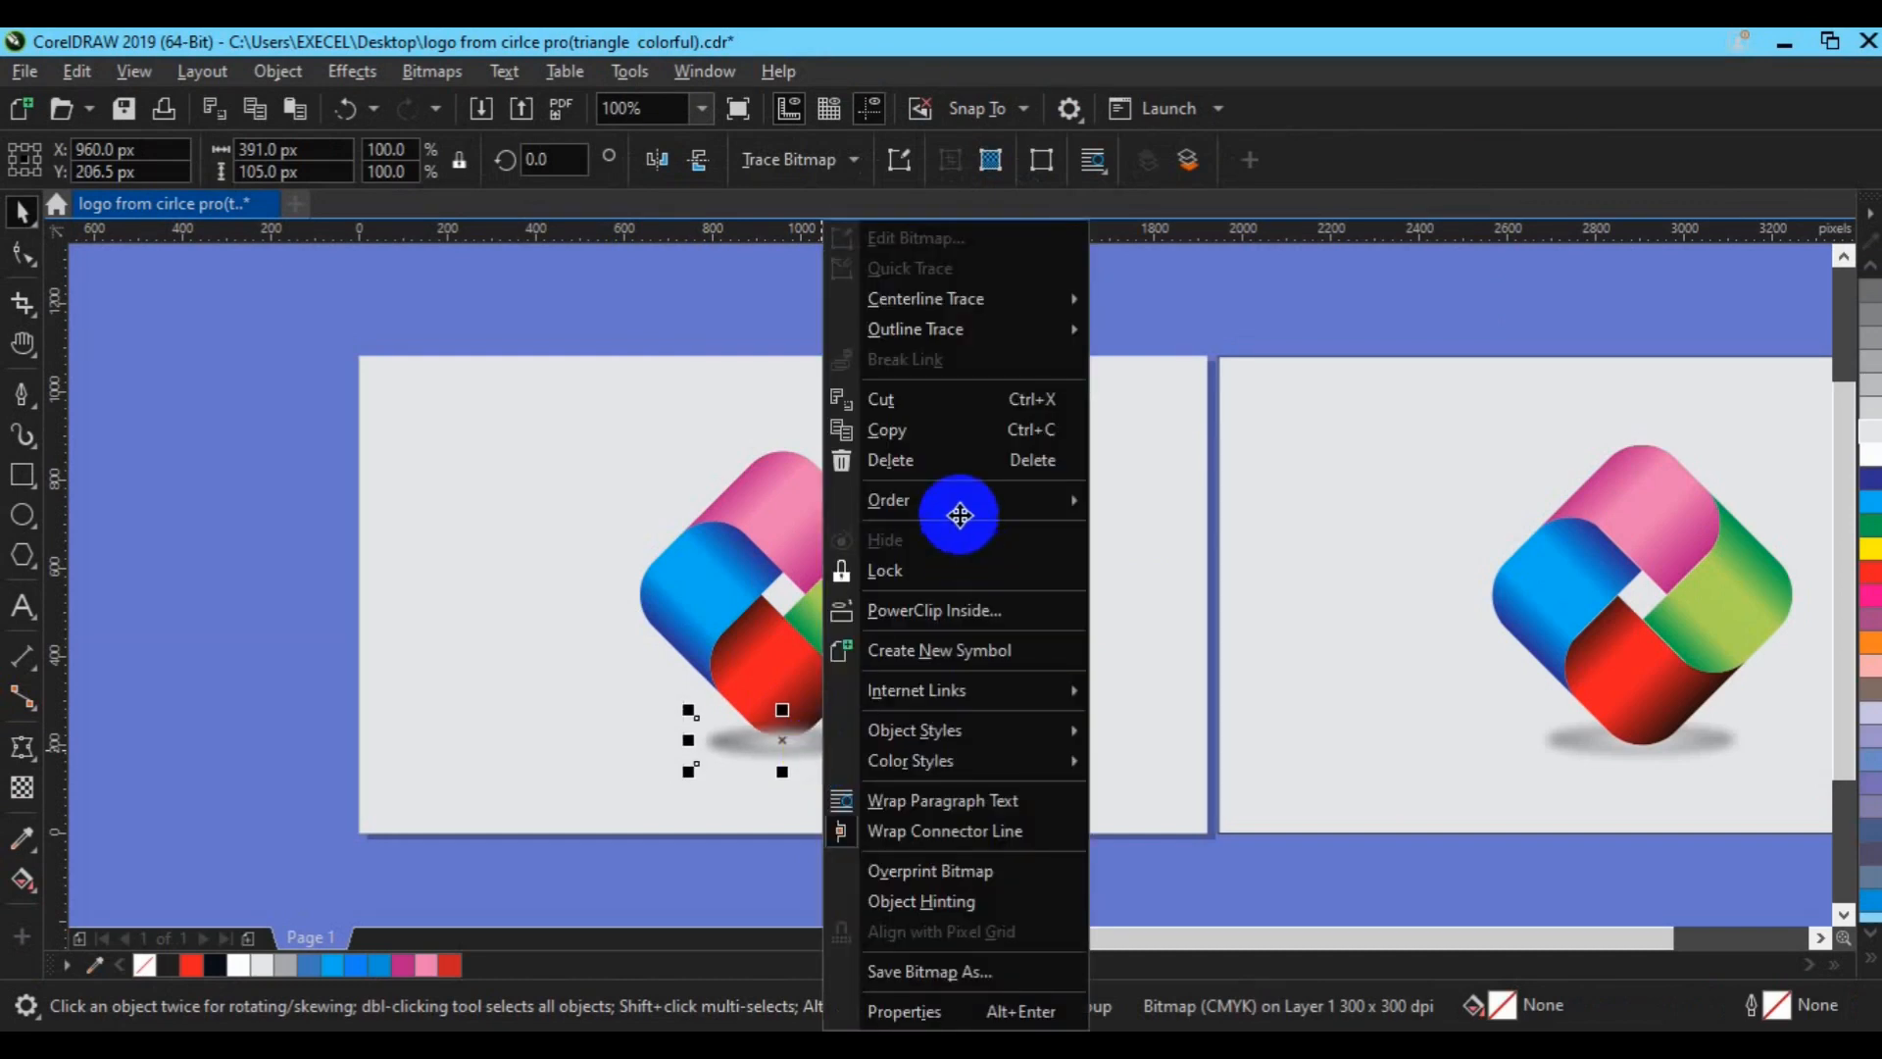
mouse_move(957, 510)
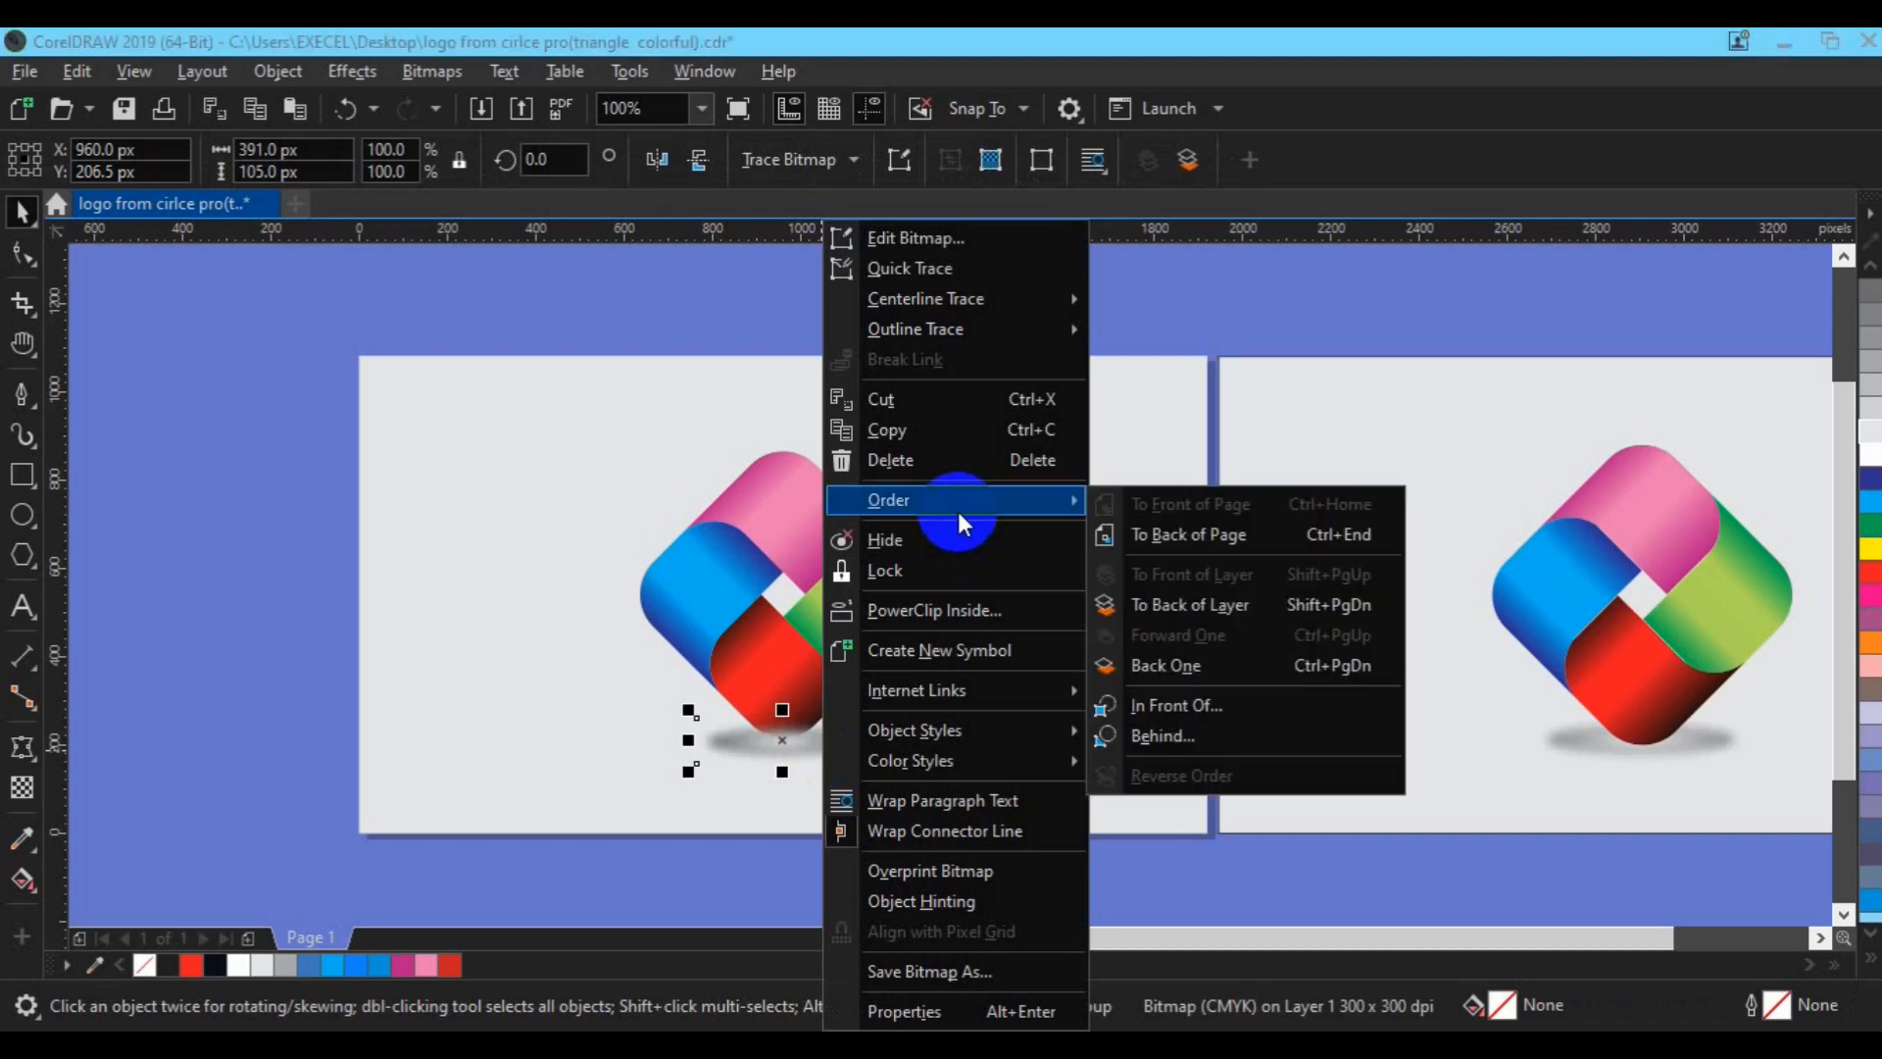
left_click(1193, 533)
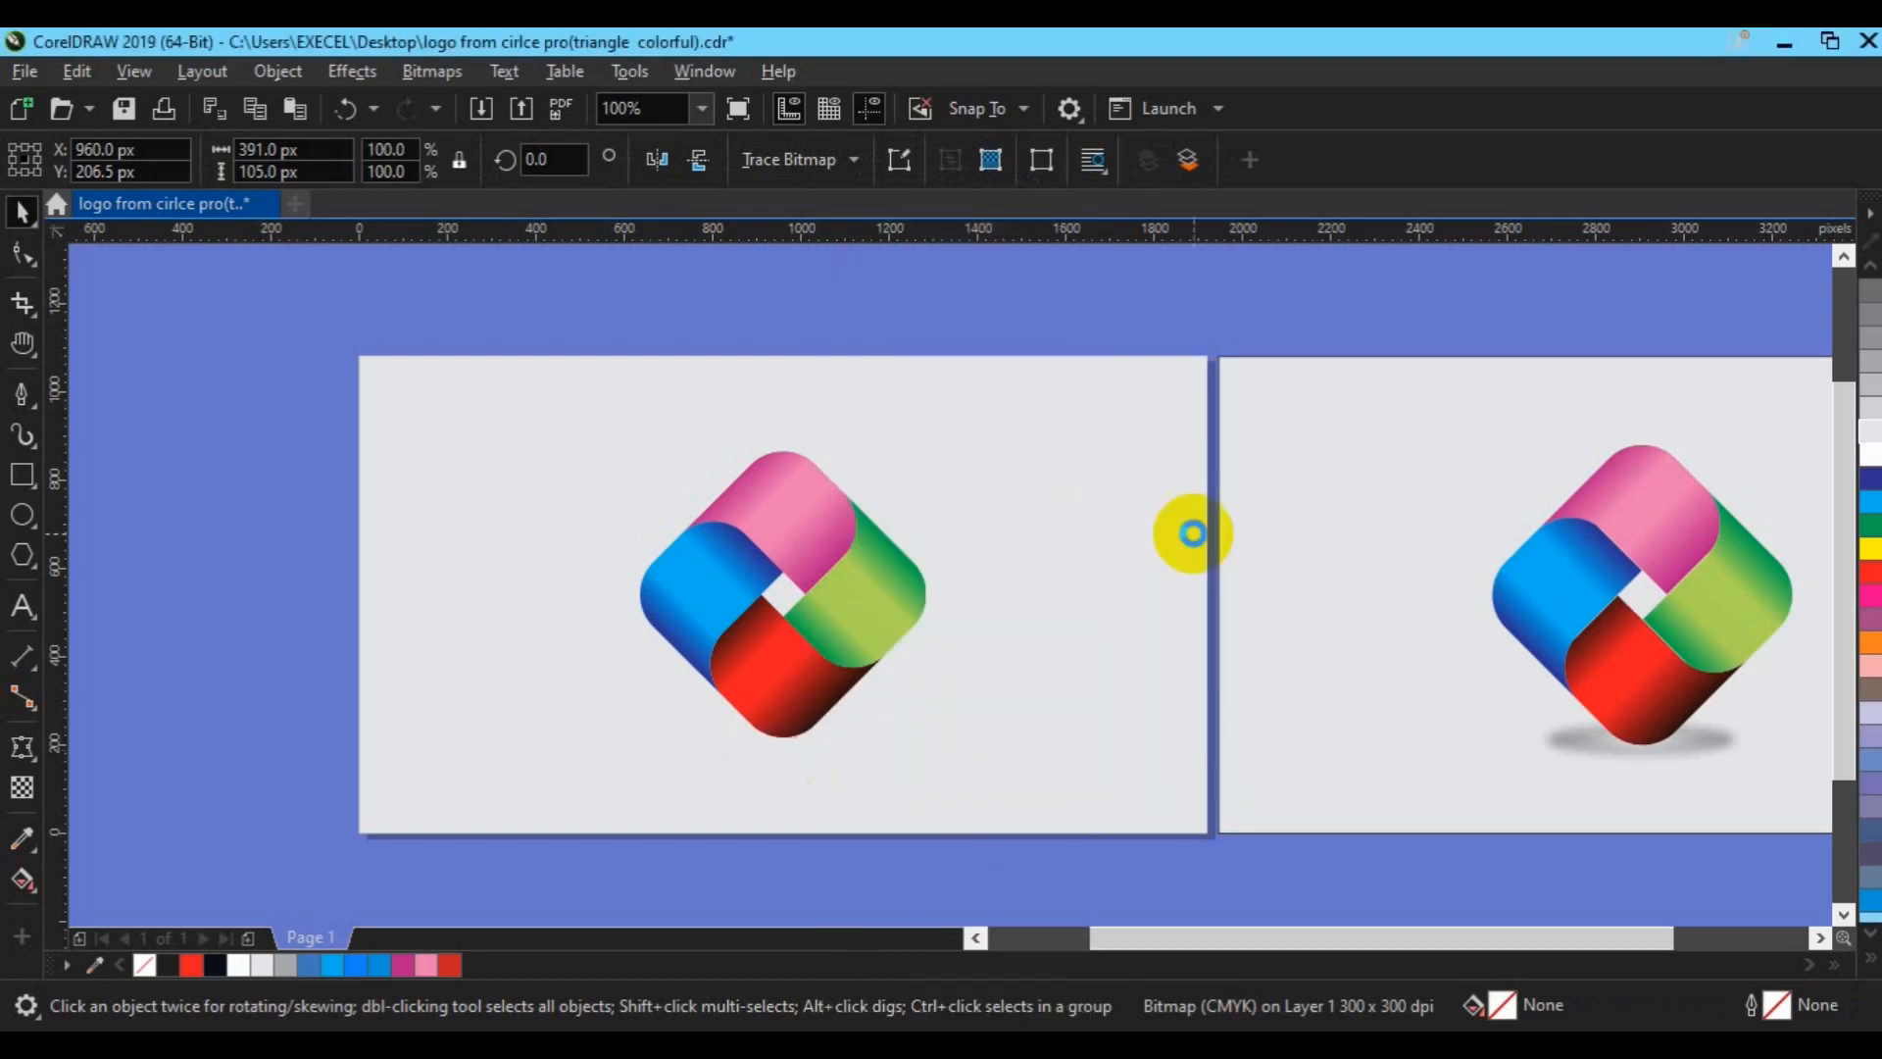
Send the grey background rectangle to the back of the page, behind the shadow, and deselect it
left_click(1055, 671)
right_click(1057, 673)
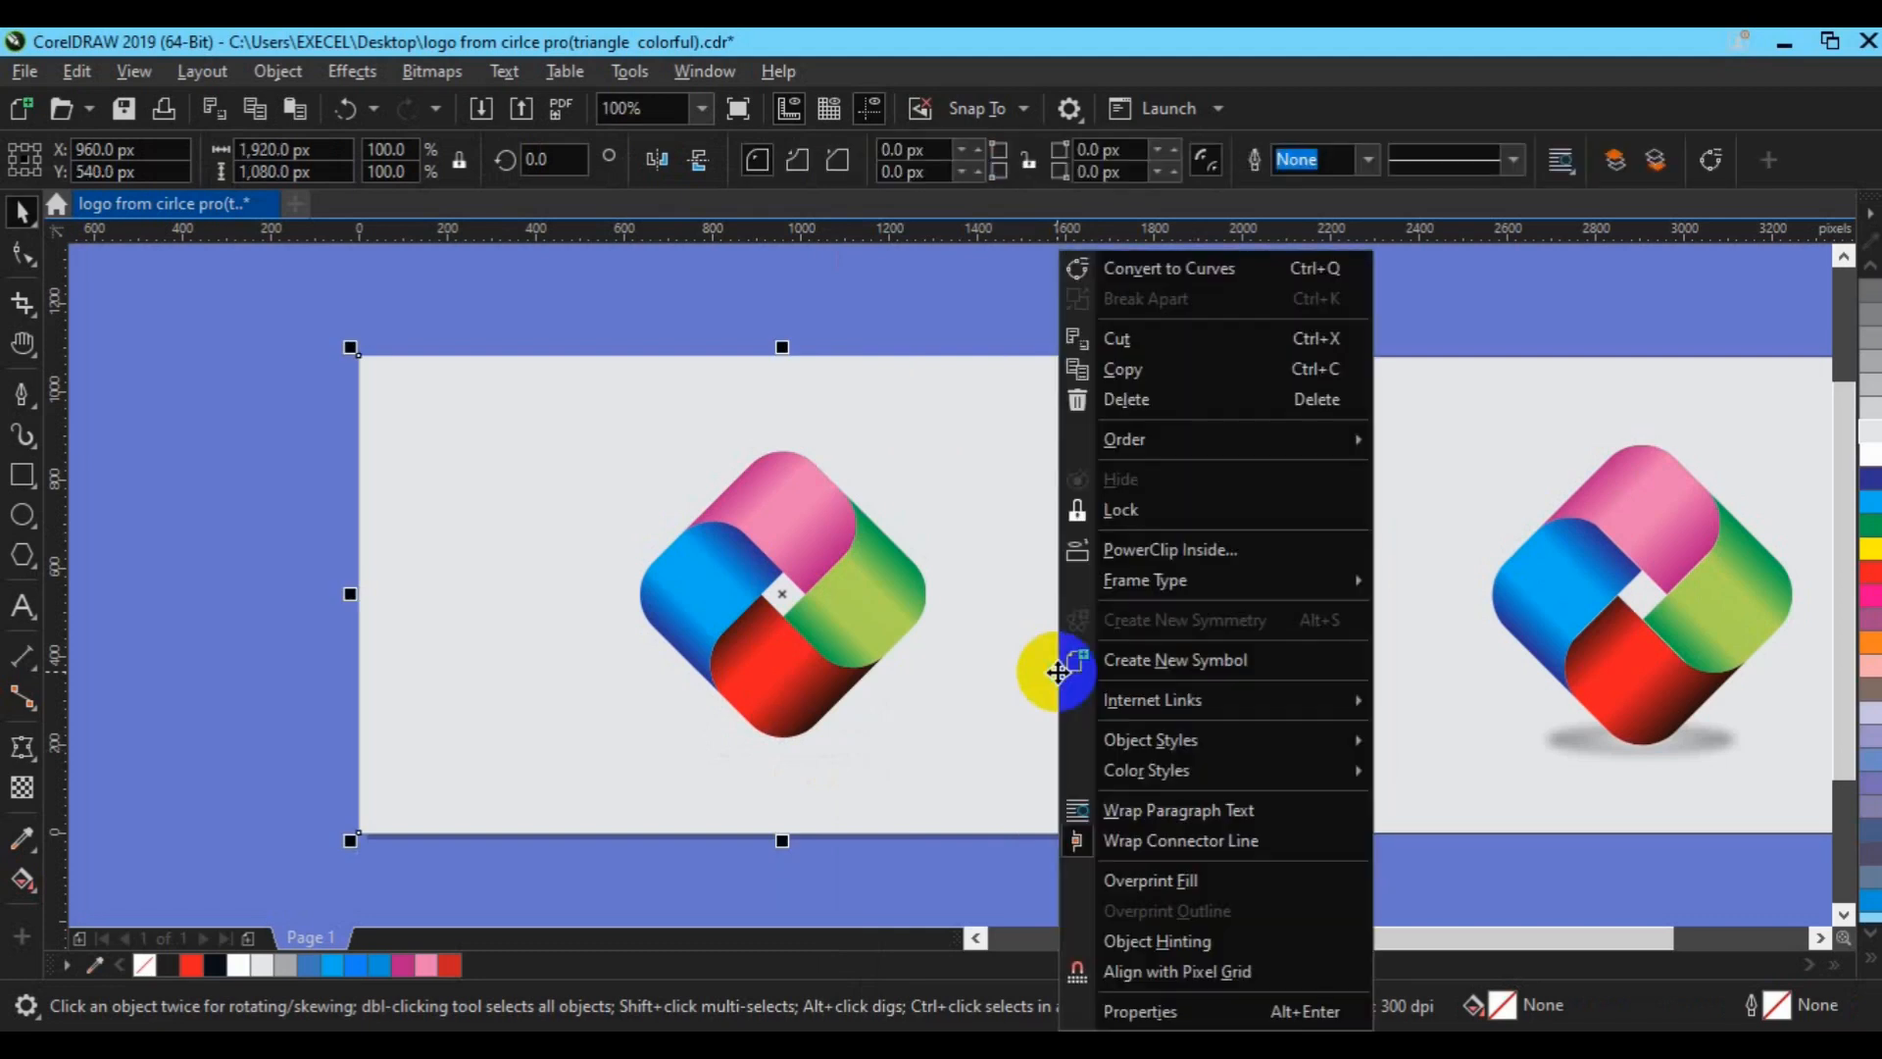
mouse_move(1199, 441)
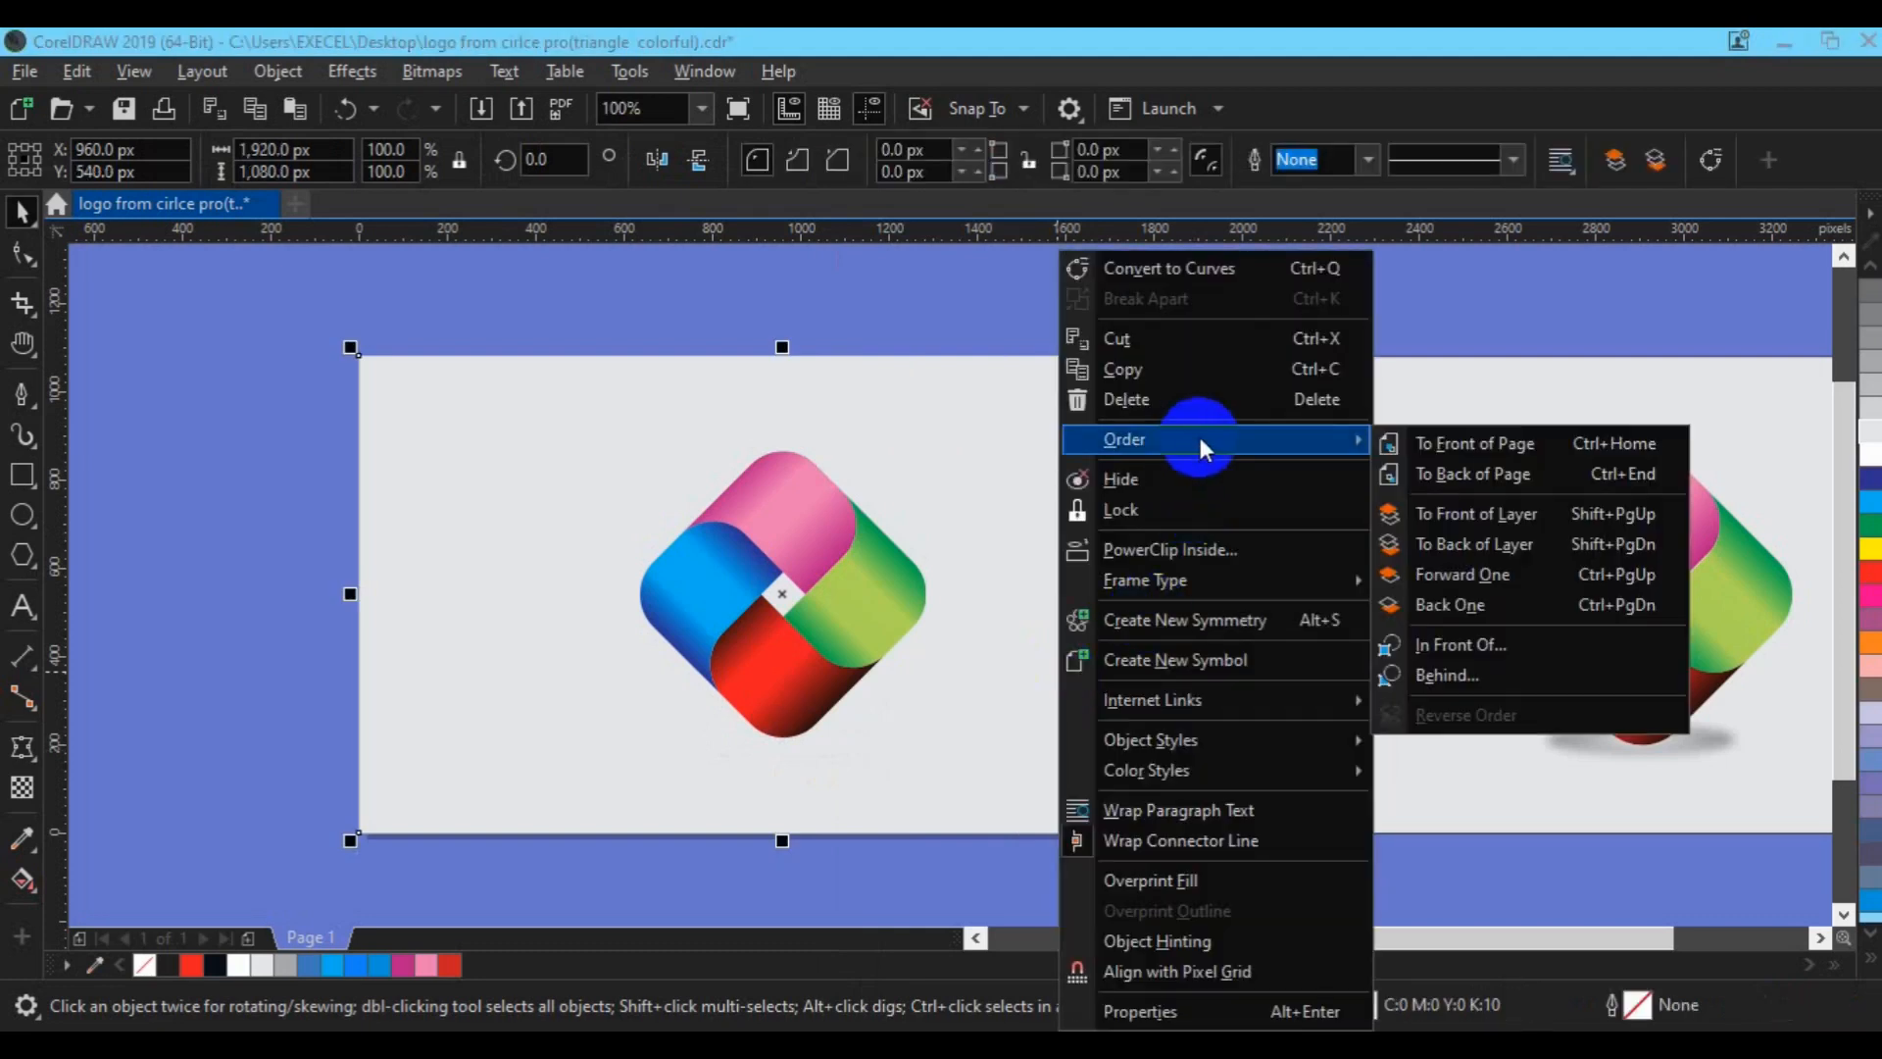
left_click(1467, 474)
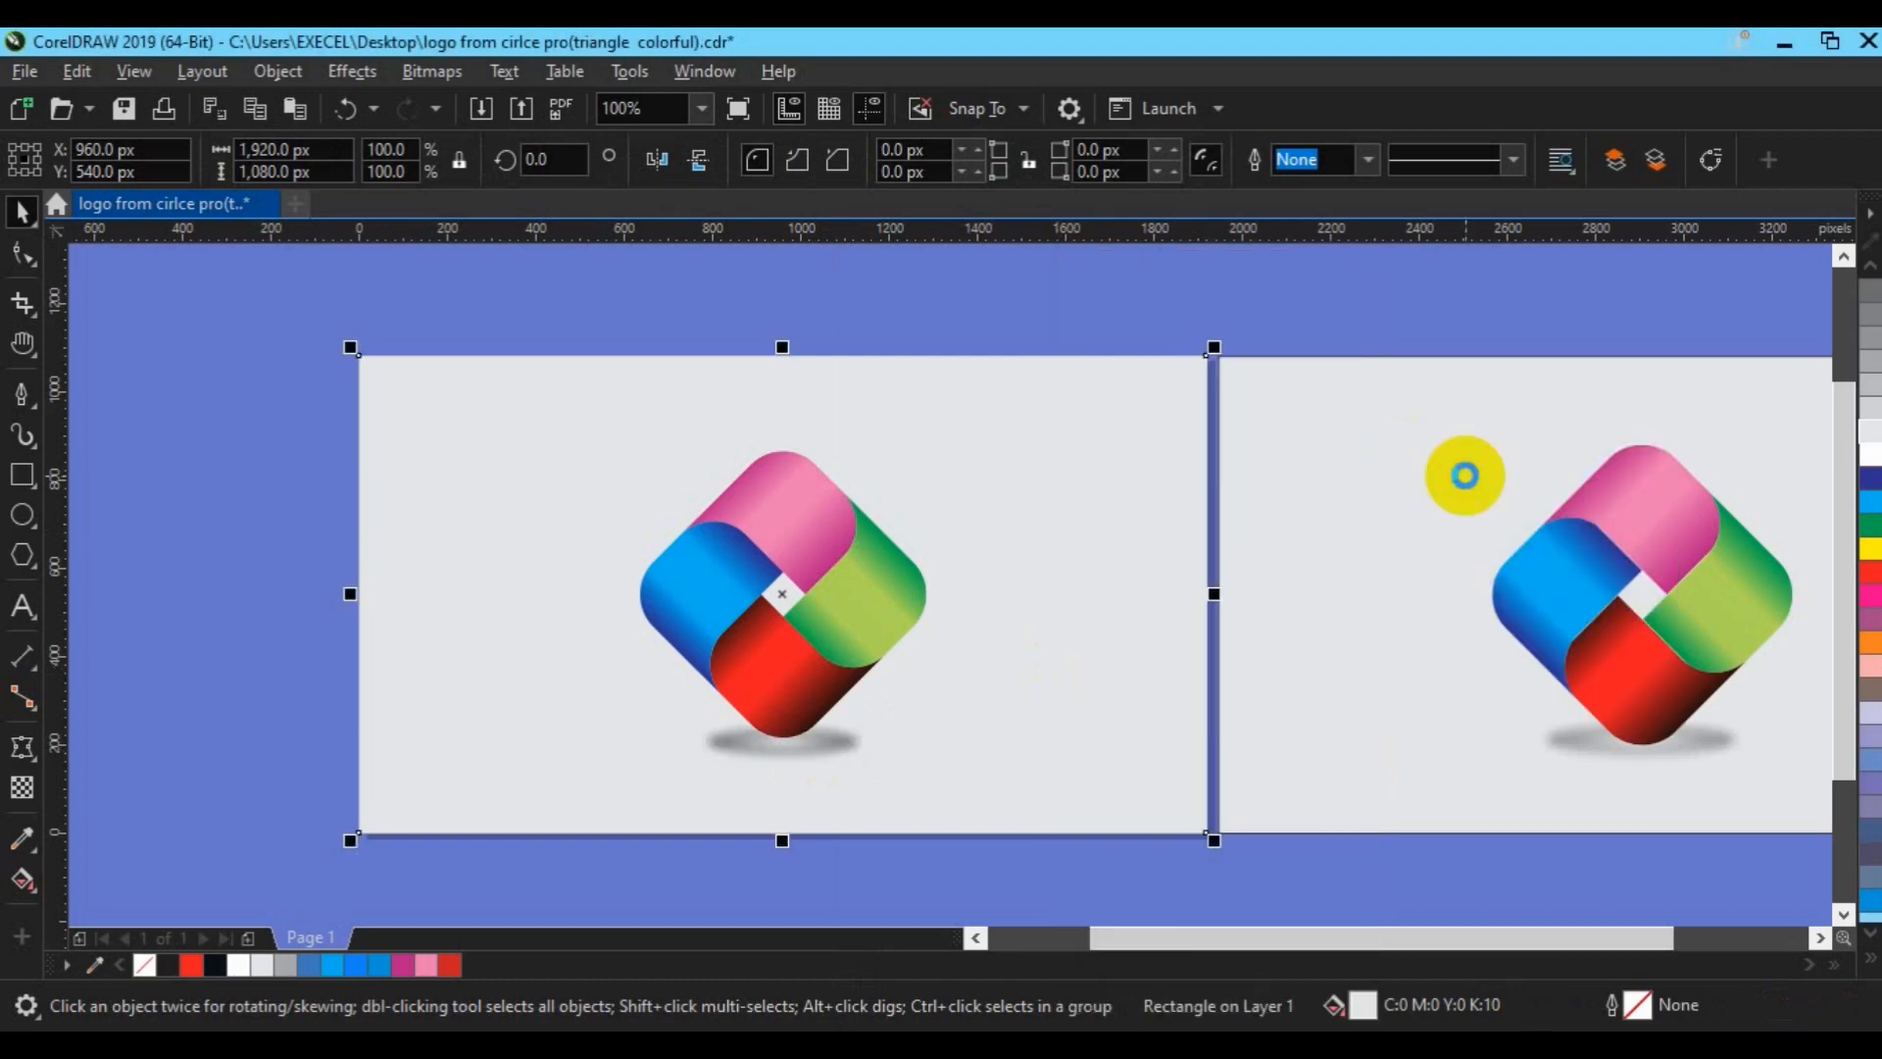
left_click(923, 303)
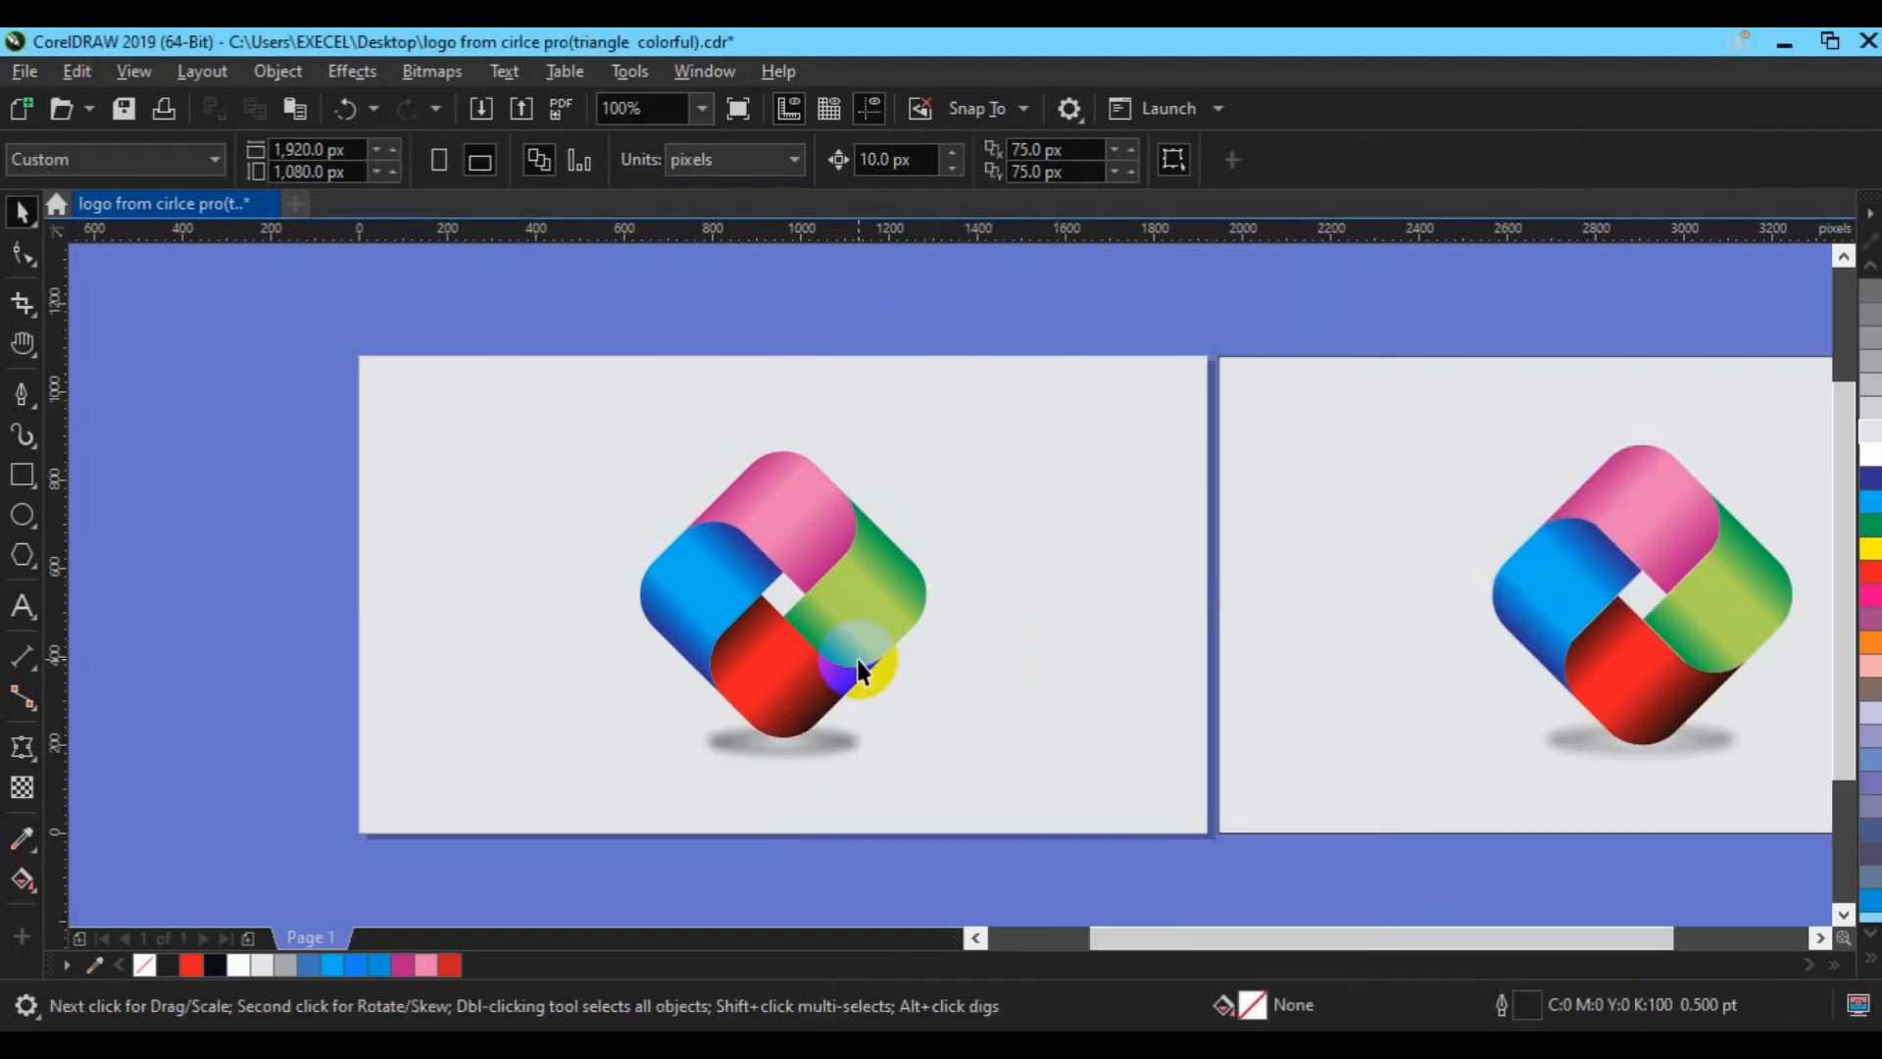